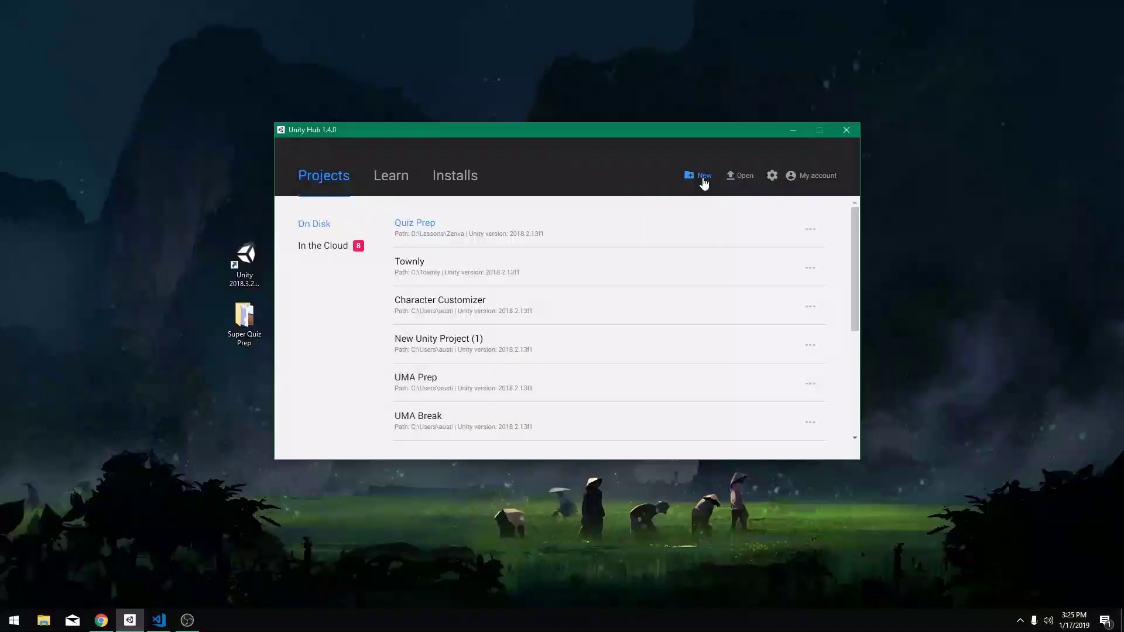
# Configure a new Unity Hub project 'Super Quiz' on version 2018.3.2f1 with the 2D template
pyautogui.click(704, 181)
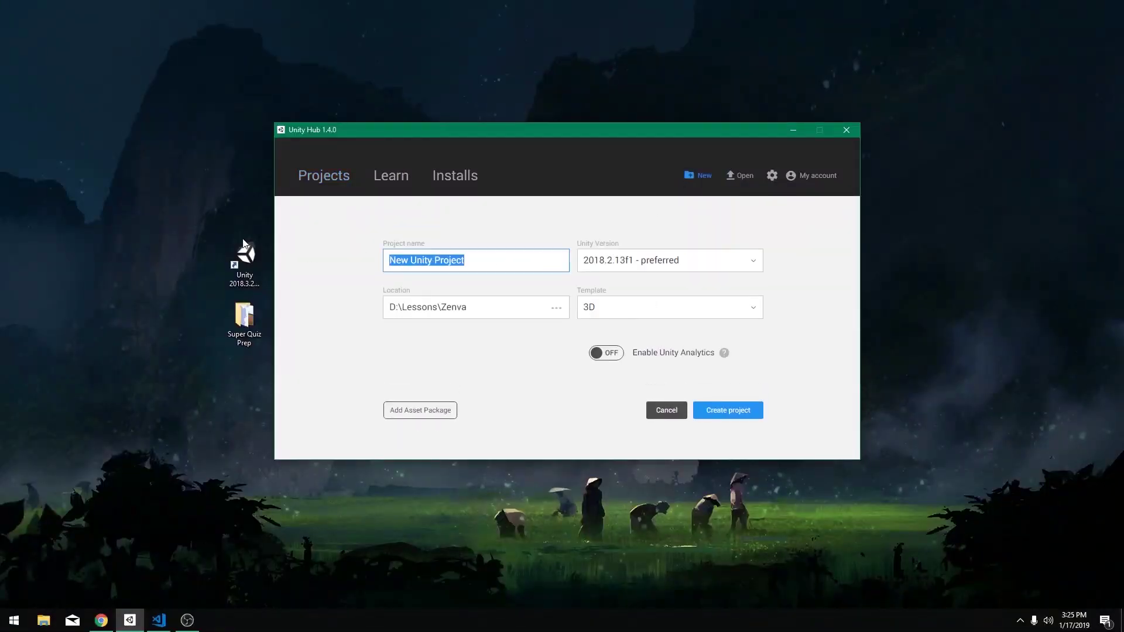
pyautogui.write('Super Quiz')
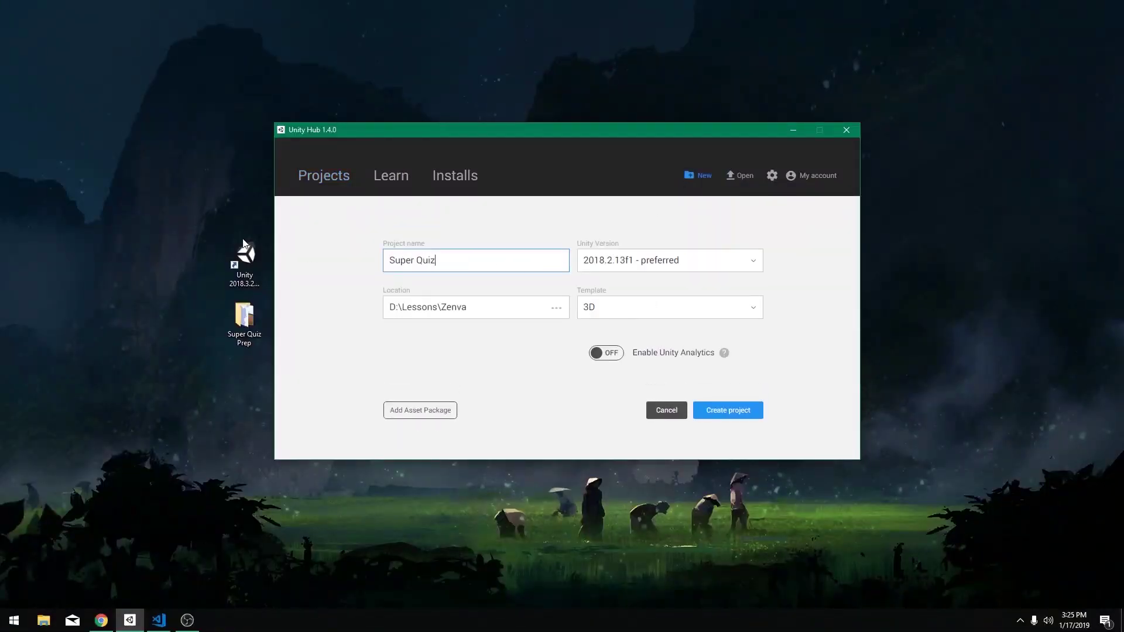
pyautogui.click(667, 261)
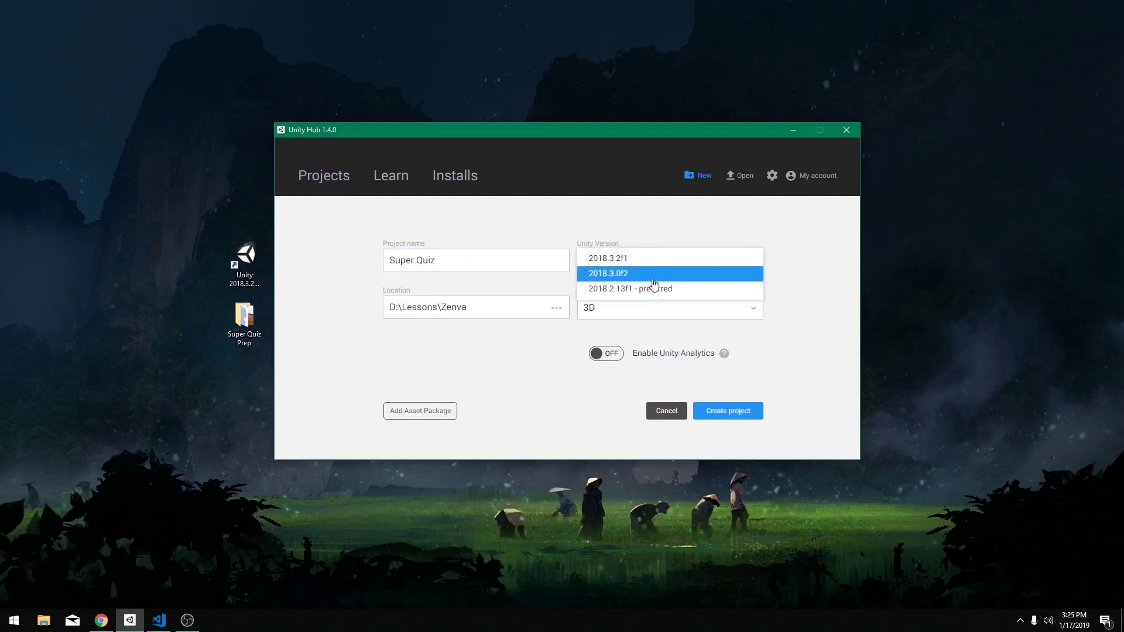
pyautogui.click(614, 264)
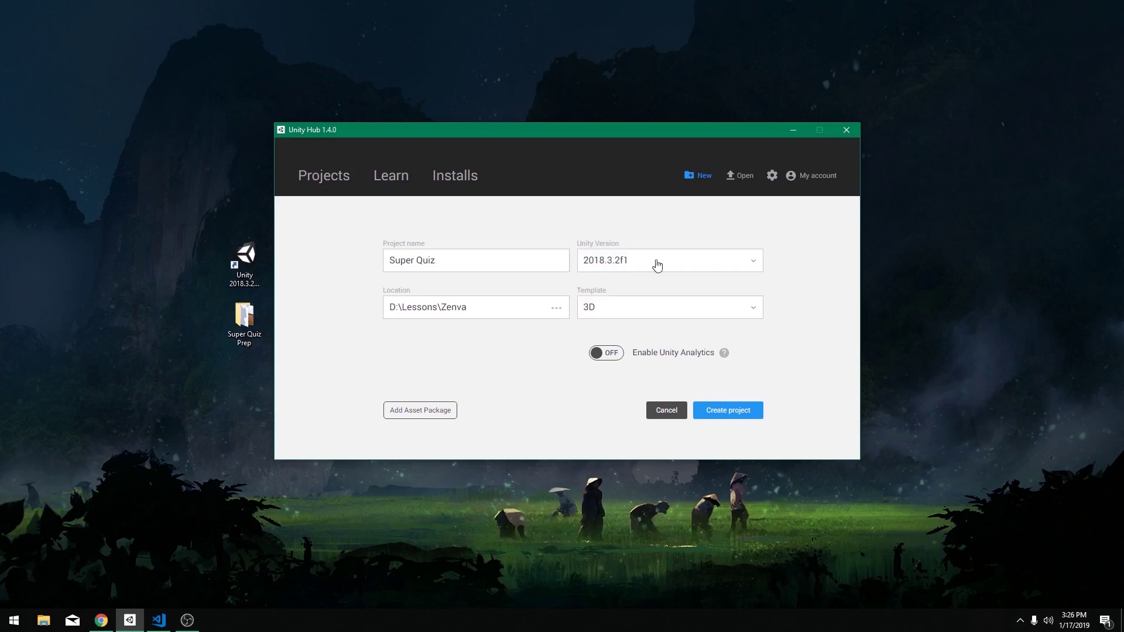
pyautogui.click(635, 309)
pyautogui.click(599, 304)
# Create the Super Quiz project and open the Super Quiz Prep folder in a smaller Explorer window
pyautogui.click(720, 411)
pyautogui.doubleClick(244, 316)
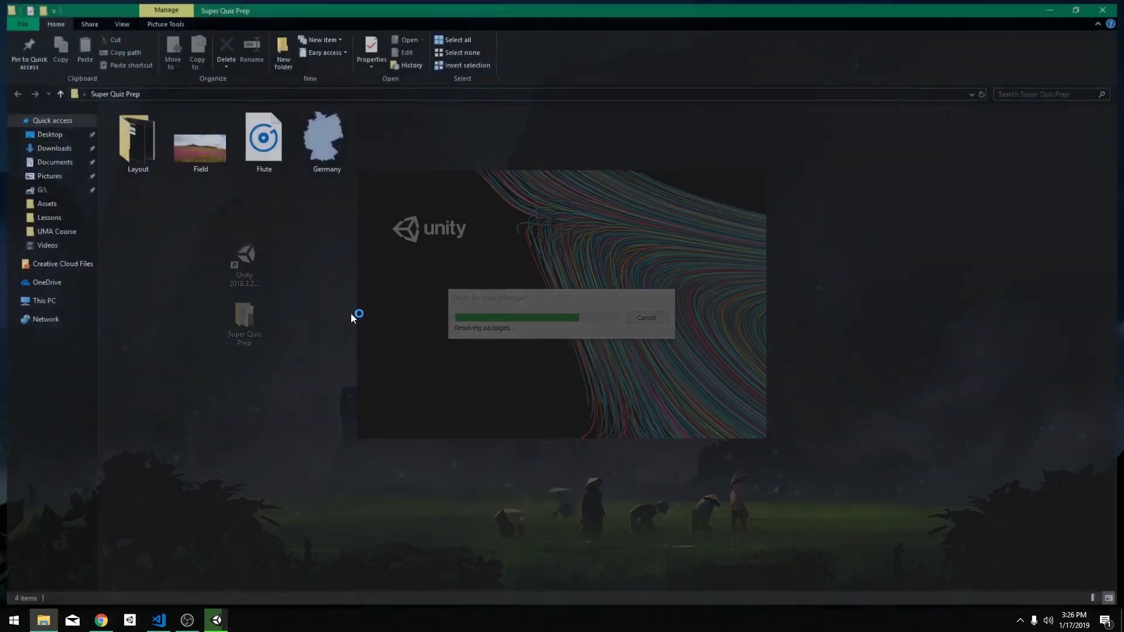
pyautogui.moveTo(381, 9); pyautogui.dragTo(646, 233)
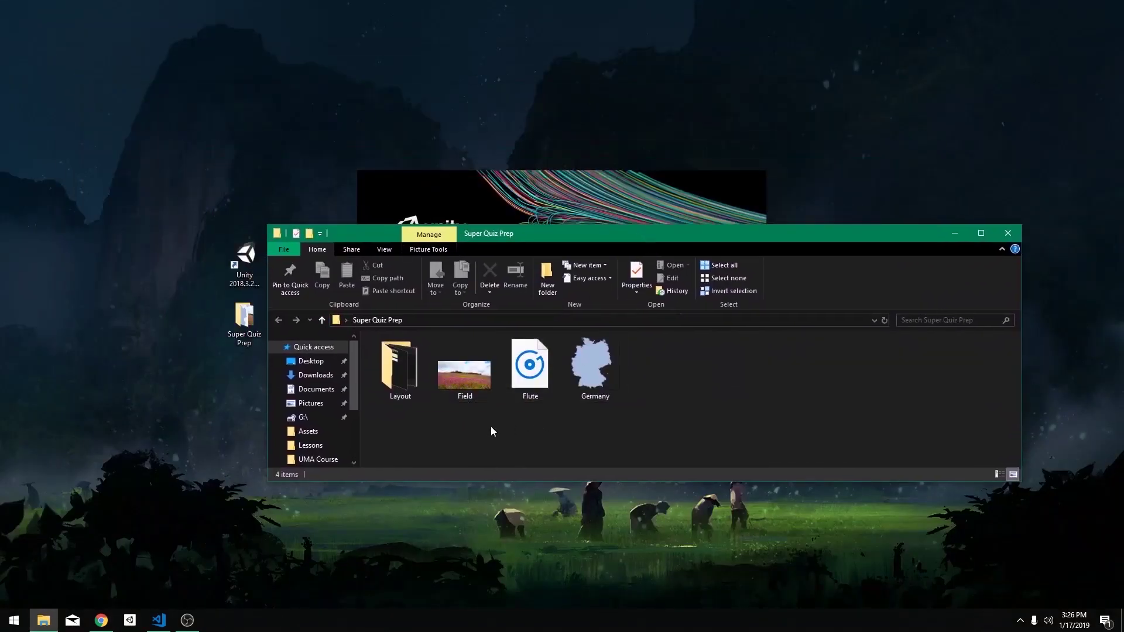
pyautogui.moveTo(479, 395)
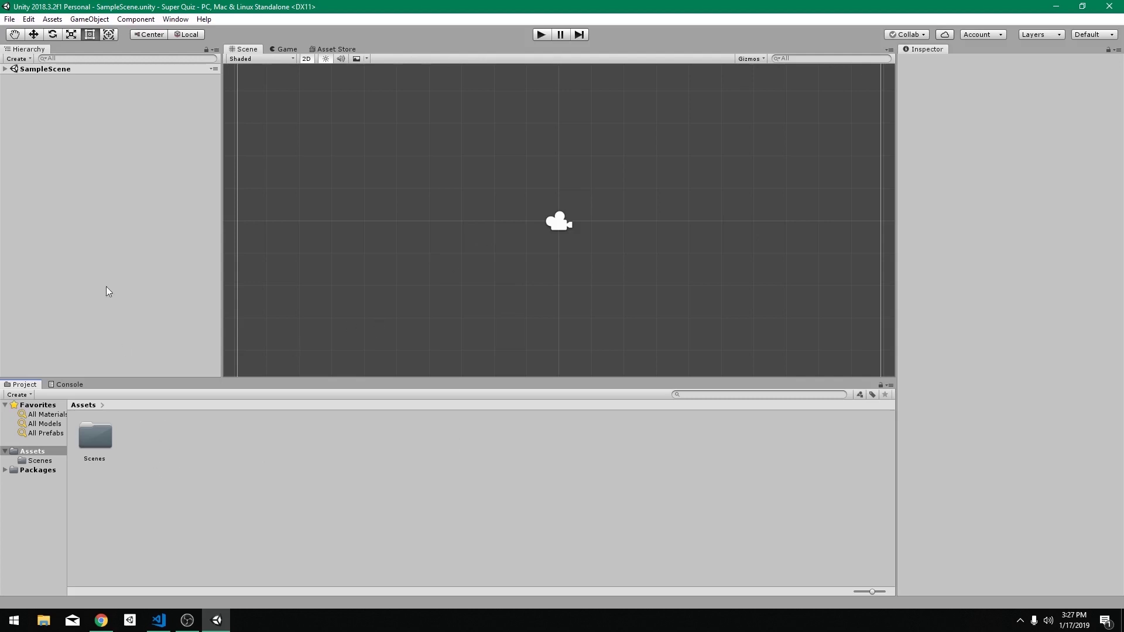
# Add a UI Panel, with its Canvas, to the Hierarchy and frame it in the Scene view
pyautogui.rightClick(122, 190)
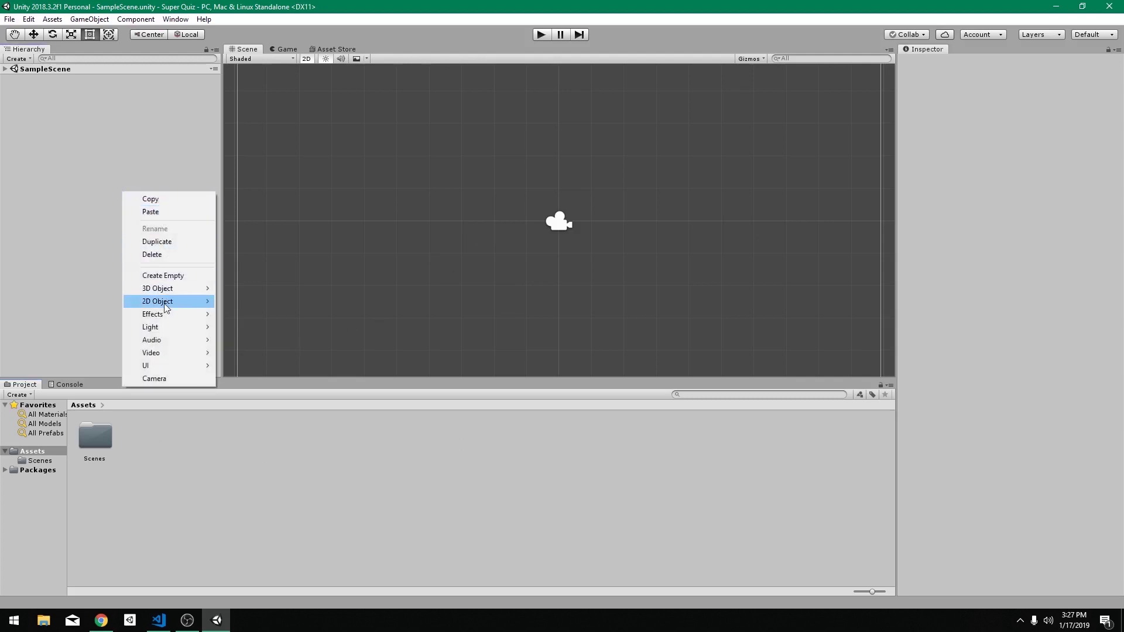
pyautogui.moveTo(157, 366)
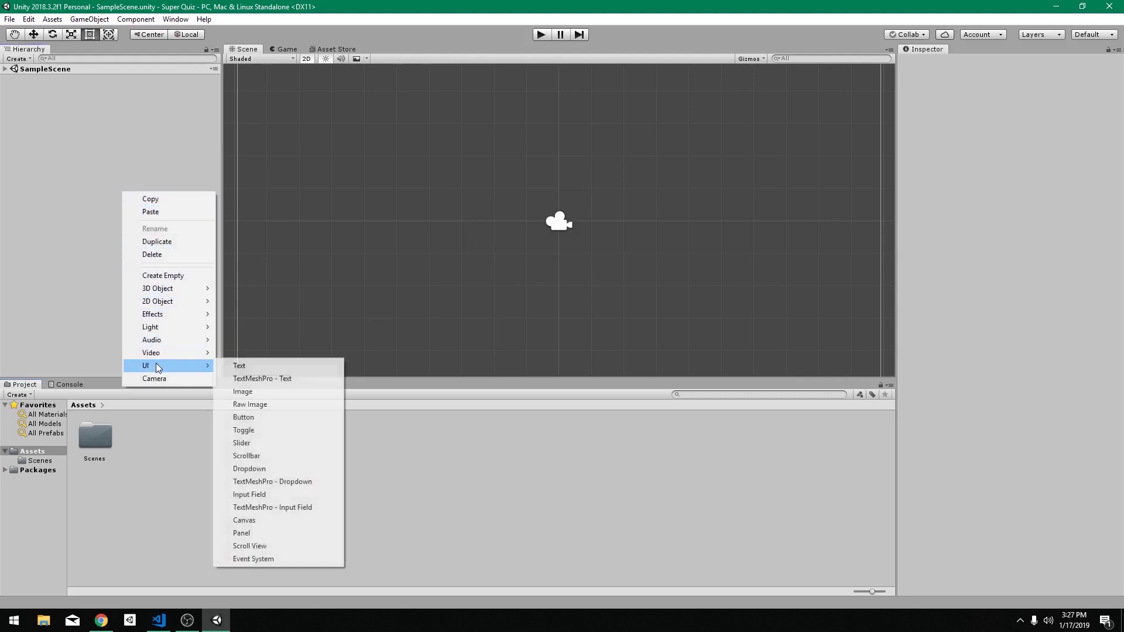
pyautogui.click(258, 530)
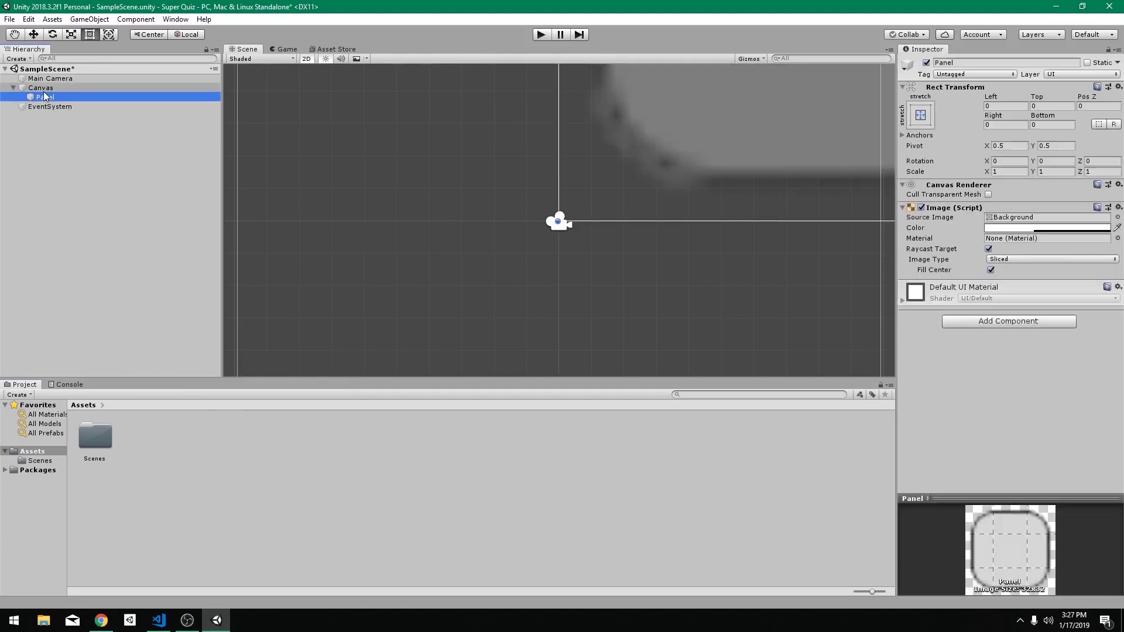
pyautogui.click(492, 225)
pyautogui.press('f')
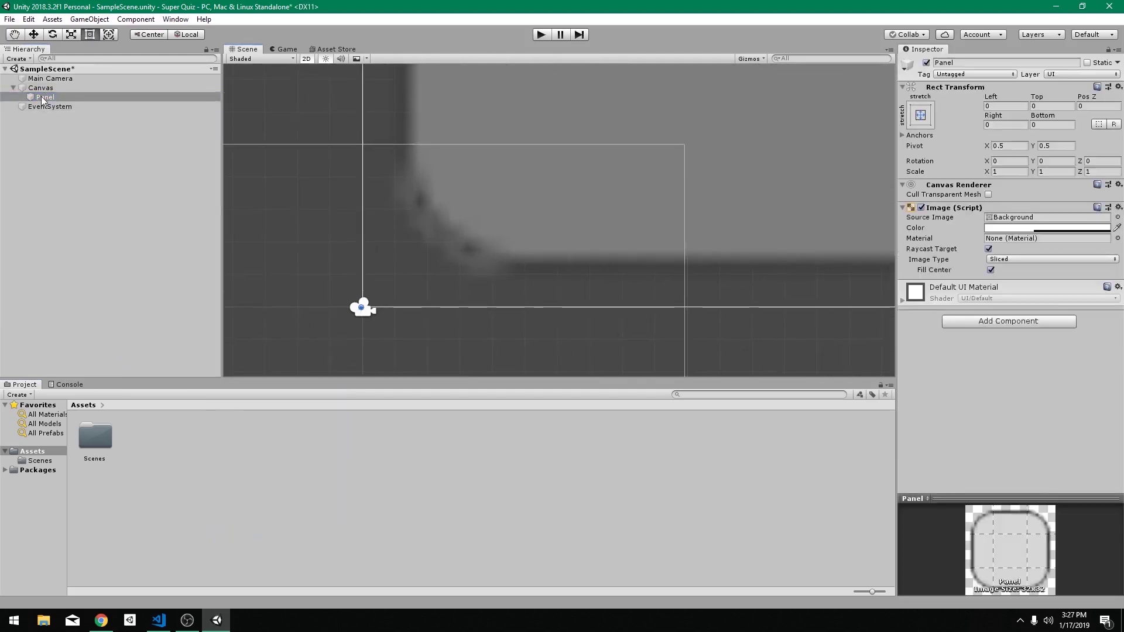
pyautogui.doubleClick(41, 96)
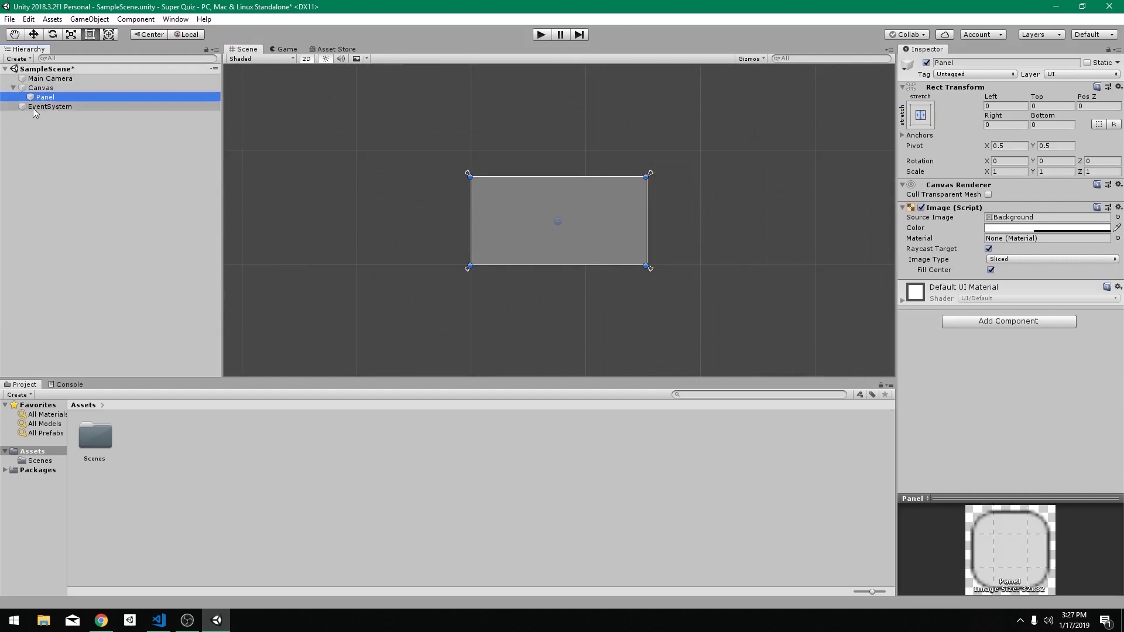
pyautogui.scroll(3, 468, 279)
pyautogui.moveTo(468, 279); pyautogui.dragTo(550, 251, button='middle')
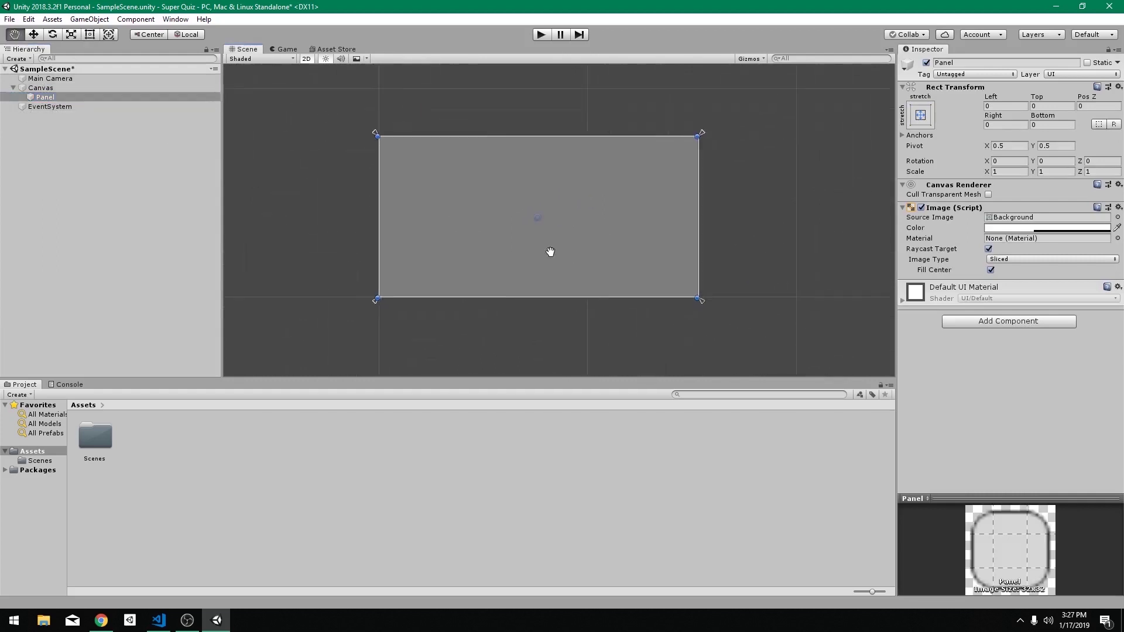
# With the Rect tool, pull the Panel's right edge in to Right 862.7
pyautogui.press('t')
pyautogui.moveTo(721, 229); pyautogui.dragTo(546, 234)
pyautogui.moveTo(547, 159); pyautogui.dragTo(532, 159)
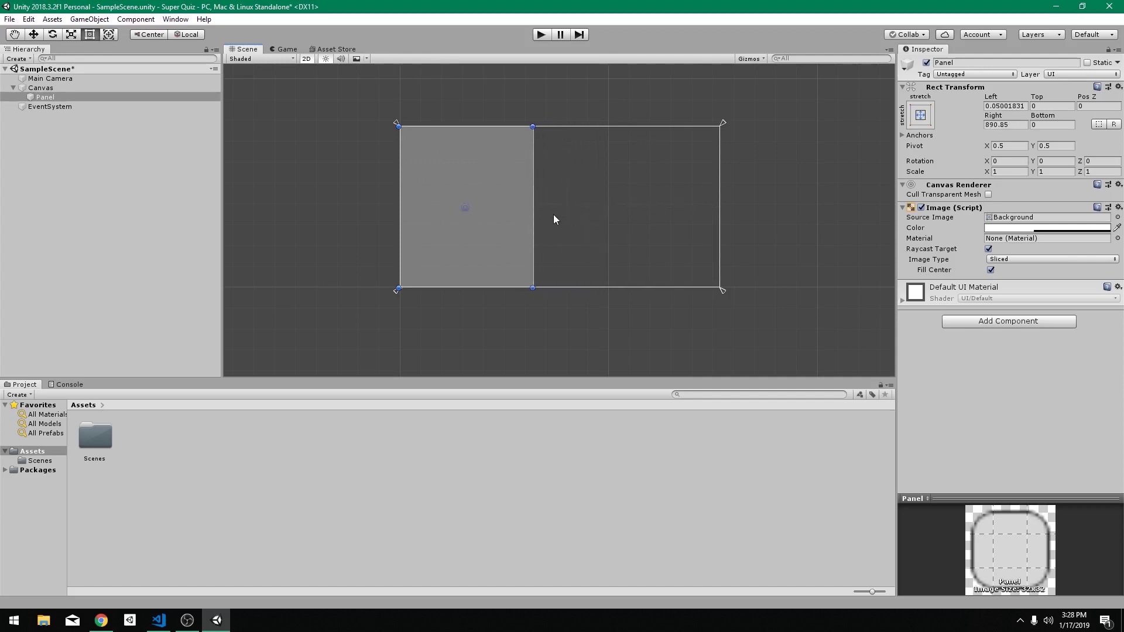
pyautogui.moveTo(533, 217)
pyautogui.mouseDown()
pyautogui.moveTo(577, 218)
pyautogui.moveTo(572, 231)
pyautogui.moveTo(517, 226)
pyautogui.moveTo(530, 229)
pyautogui.mouseUp()
pyautogui.scroll(3, 478, 215)
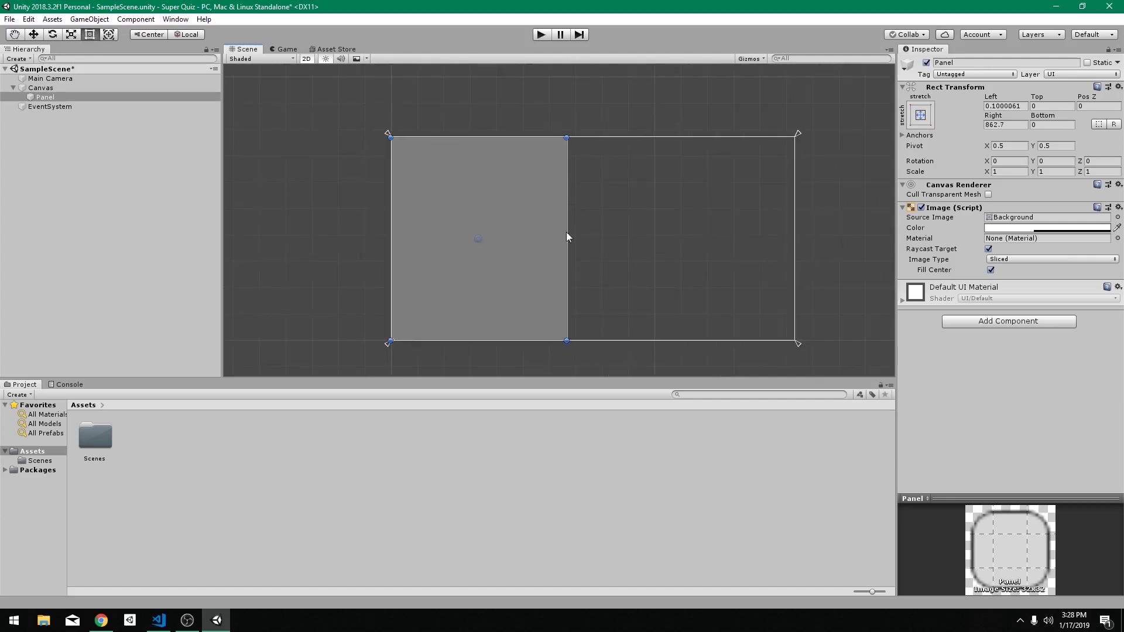
pyautogui.scroll(1, 531, 238)
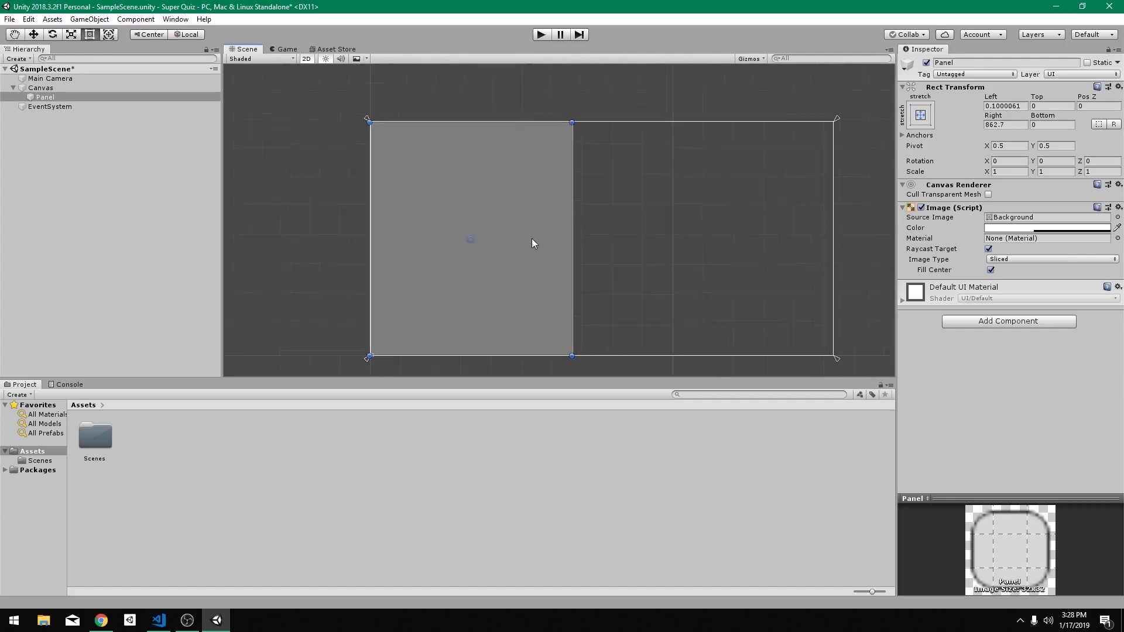
# Set the Panel's Source Image to None, its colour alpha to 0, and anchor it middle-left
pyautogui.click(1116, 217)
pyautogui.doubleClick(35, 80)
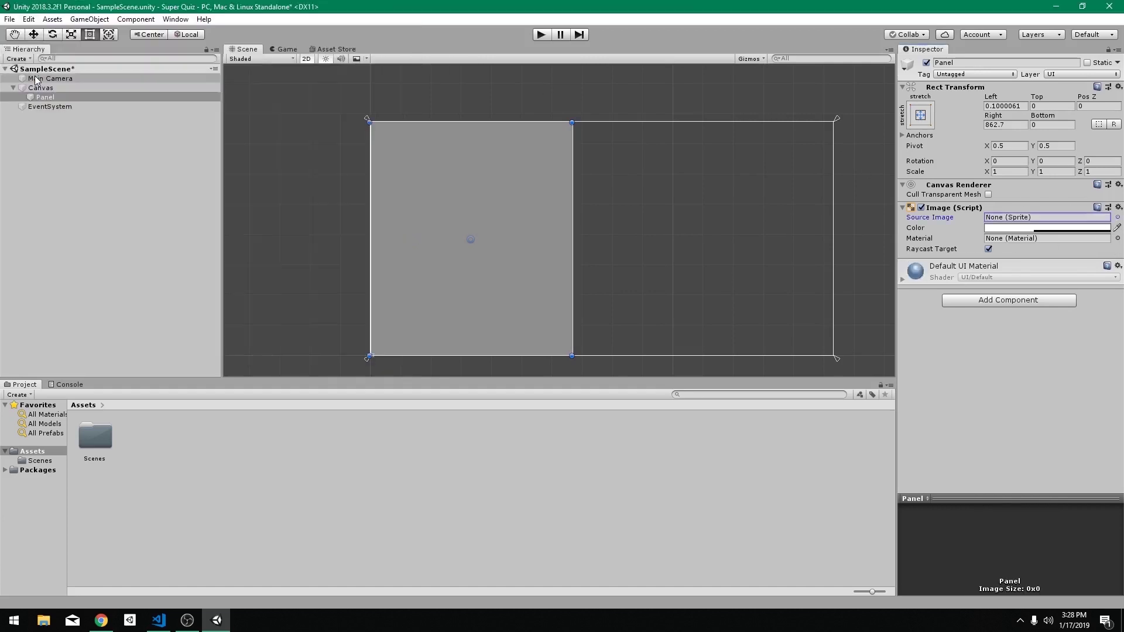
pyautogui.click(36, 80)
pyautogui.click(52, 98)
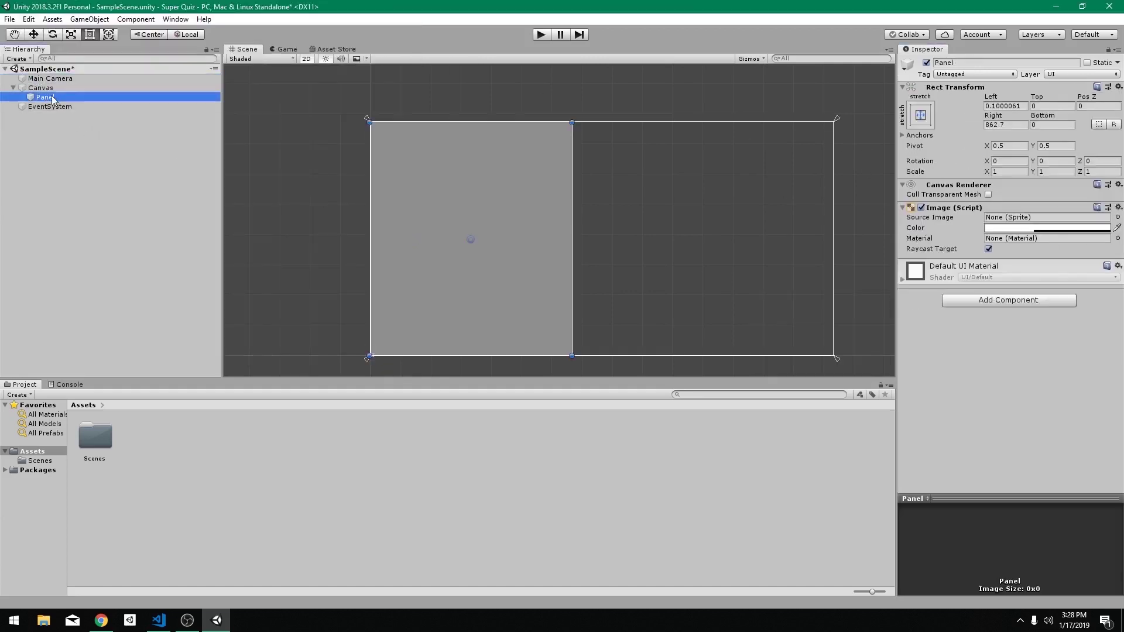
pyautogui.click(1025, 229)
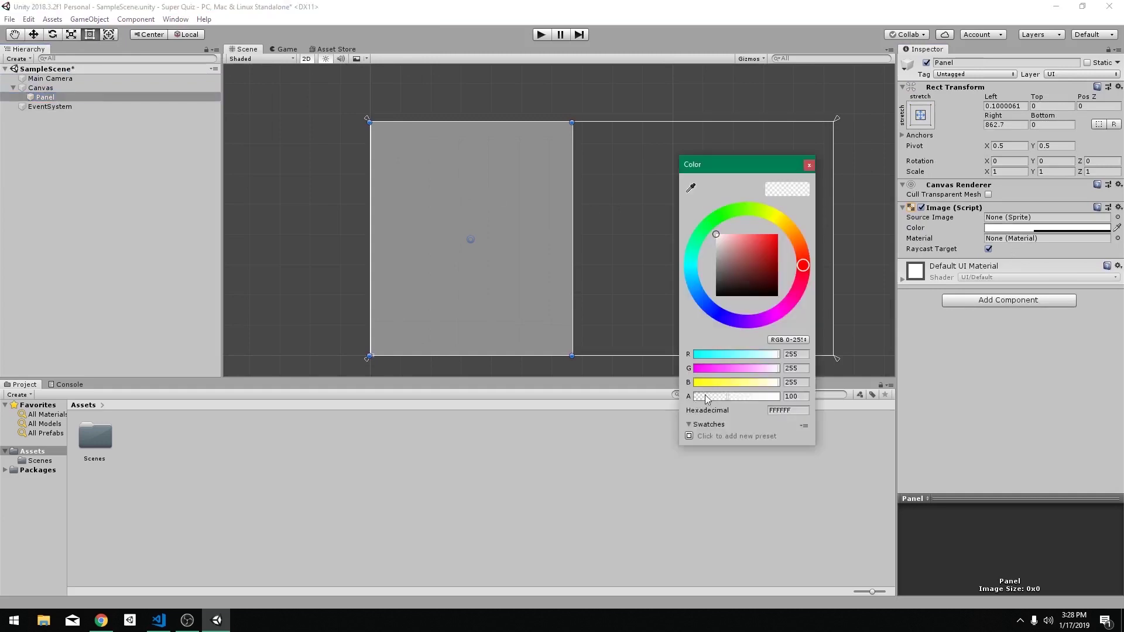
pyautogui.moveTo(707, 399); pyautogui.dragTo(669, 401)
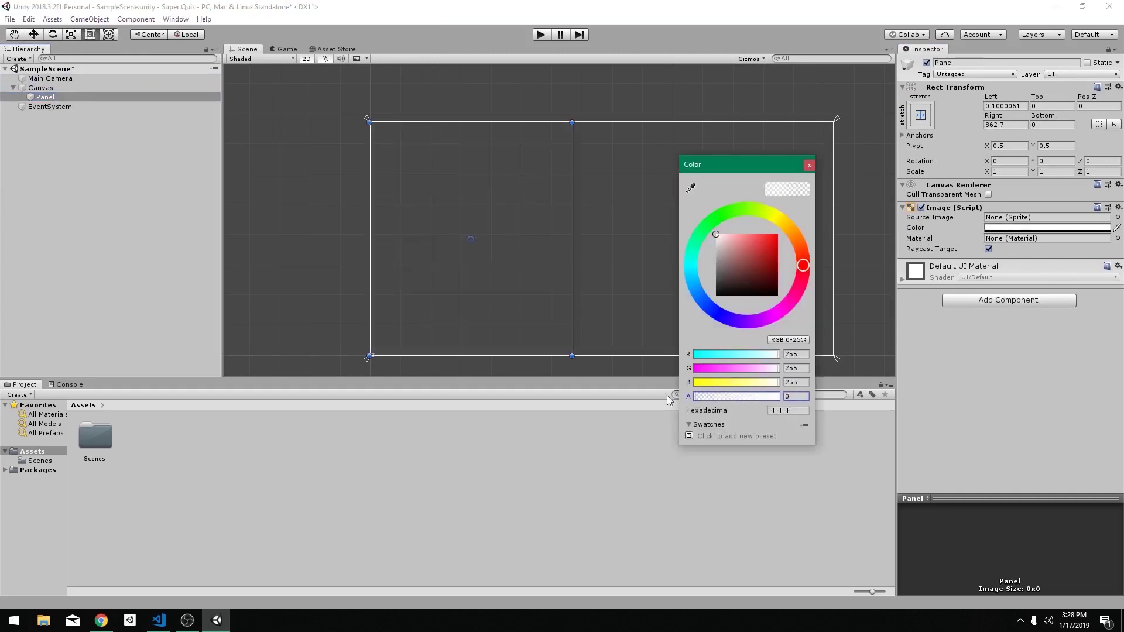
pyautogui.click(789, 155)
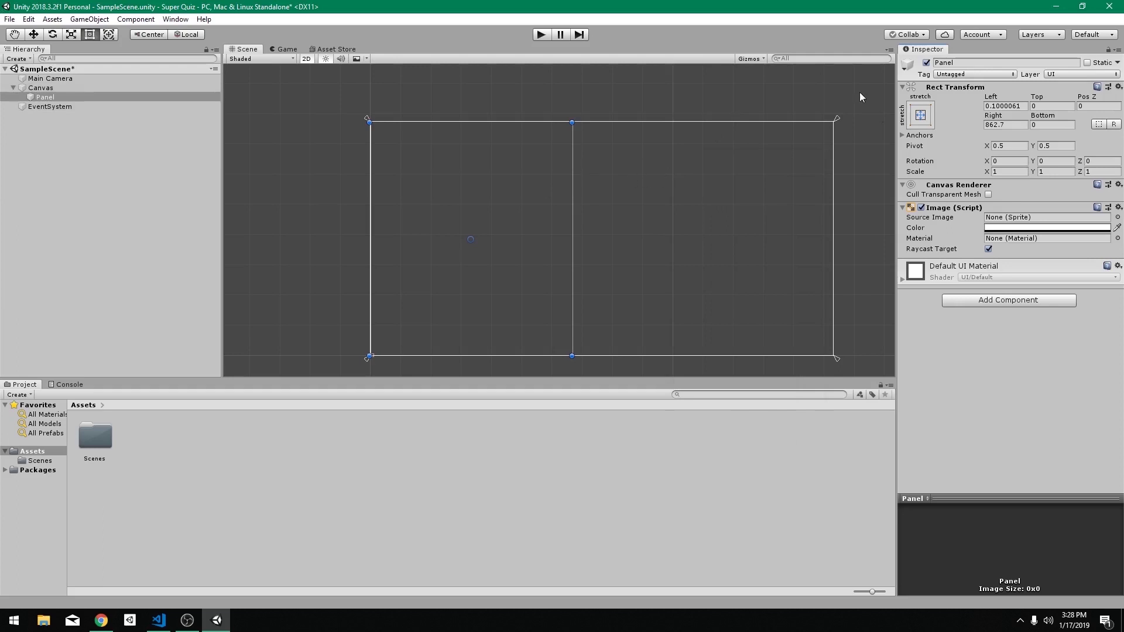
pyautogui.click(922, 115)
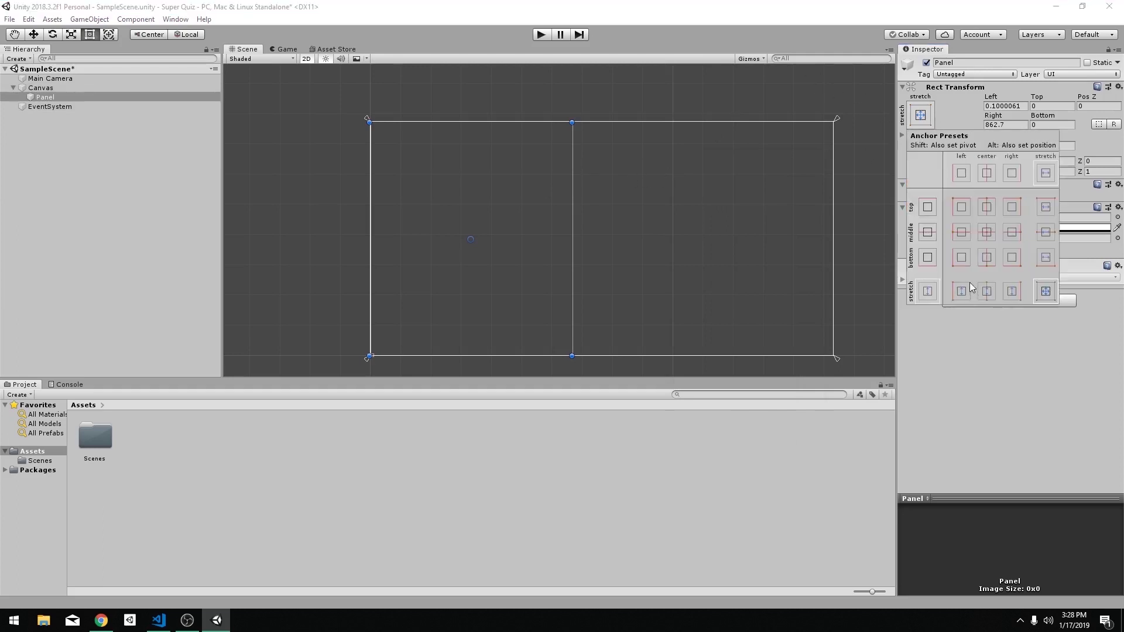
pyautogui.click(964, 235)
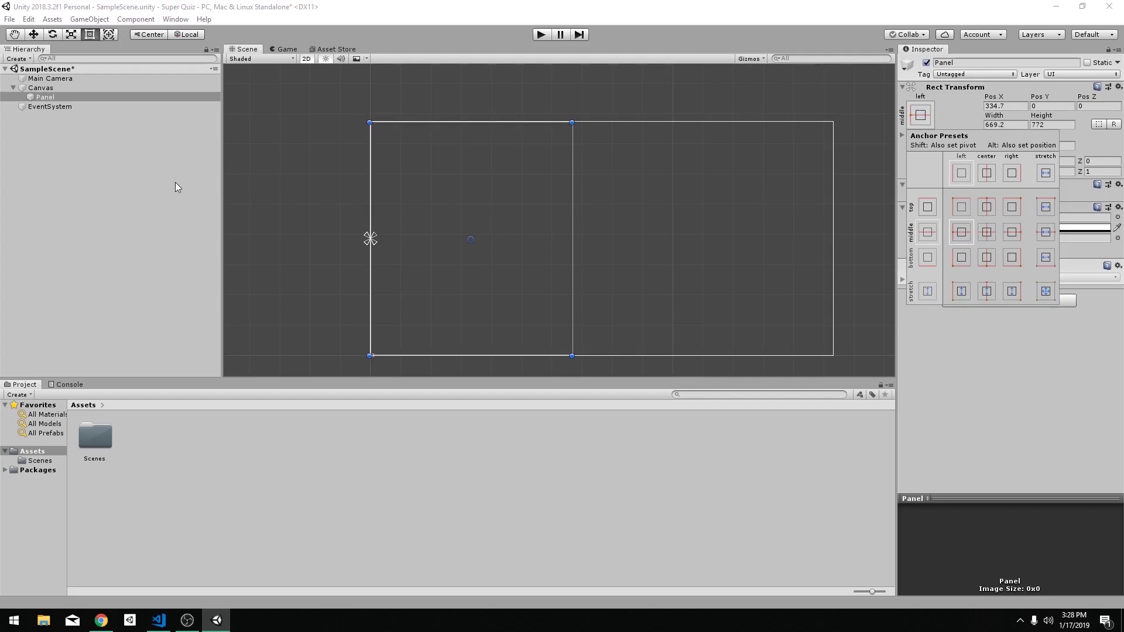
# Add a TextMeshPro Text under the Panel, import TMP Essentials, and resize it to 579.9 × 195.3
pyautogui.rightClick(59, 96)
pyautogui.moveTo(92, 268)
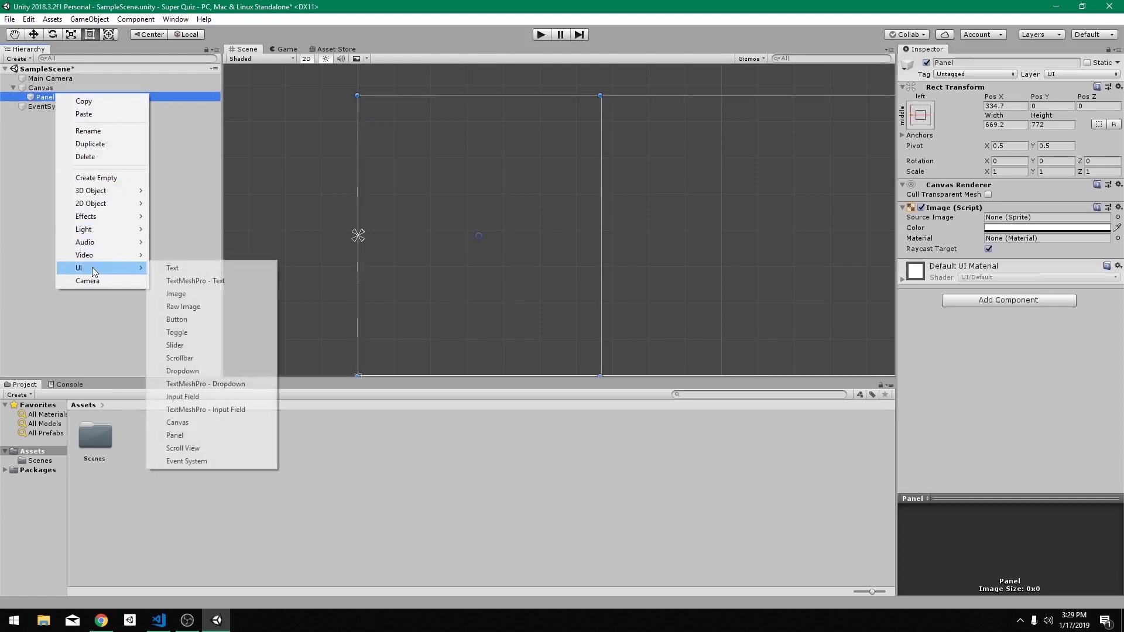
pyautogui.click(192, 282)
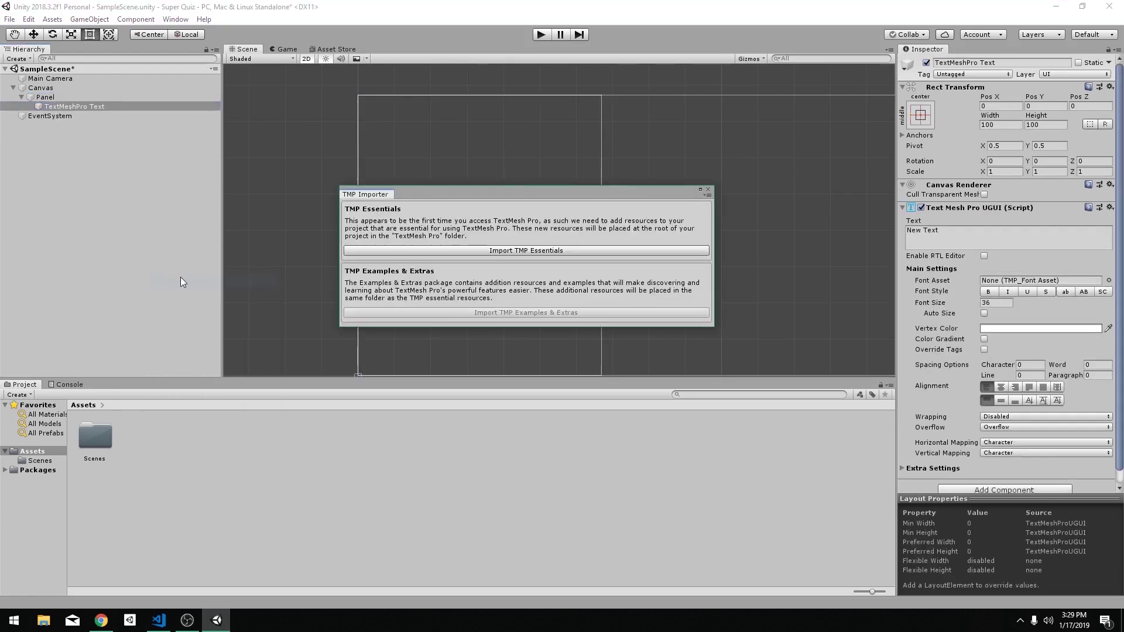
pyautogui.click(550, 251)
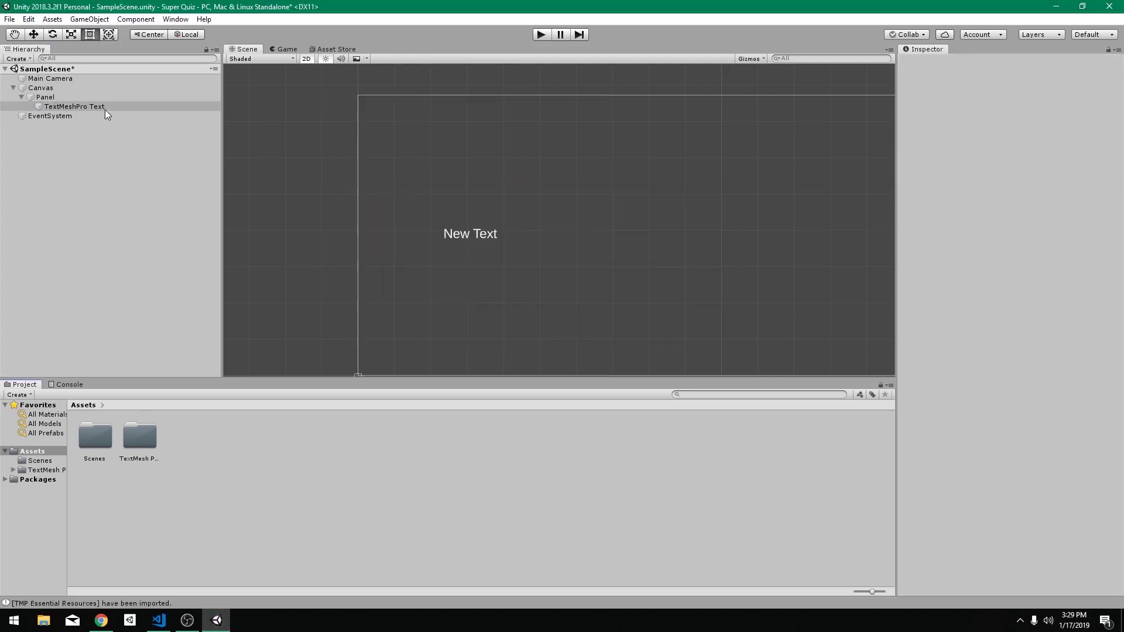
pyautogui.click(104, 109)
pyautogui.moveTo(497, 240); pyautogui.dragTo(601, 224)
pyautogui.moveTo(443, 202)
pyautogui.mouseDown()
pyautogui.moveTo(389, 209)
pyautogui.moveTo(429, 207)
pyautogui.mouseUp()
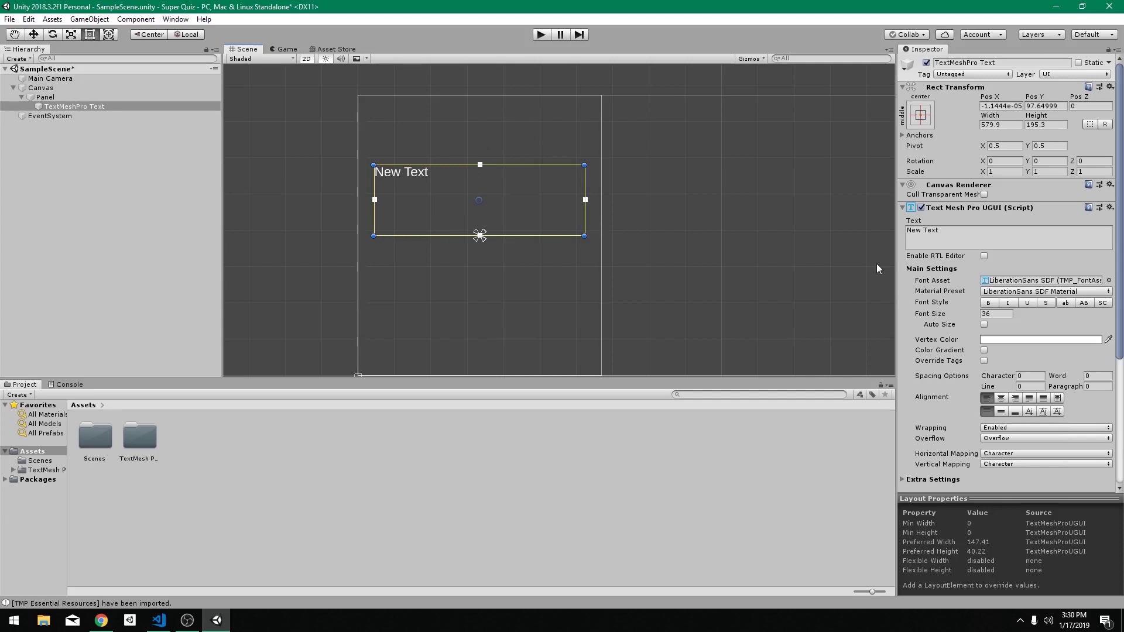
# Replace the placeholder with 'This is where my question is going to go! Pretty cool?'
pyautogui.click(960, 229)
pyautogui.write('Thi')
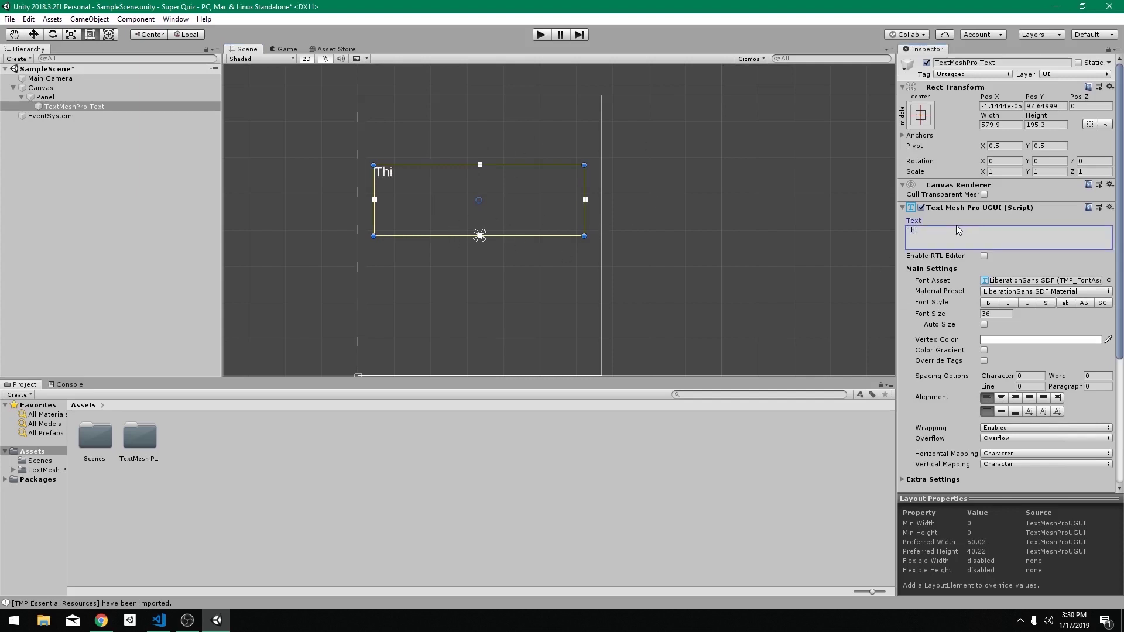
pyautogui.write('s is where my question is gin')
pyautogui.press('BackSpace')
pyautogui.press('BackSpace')
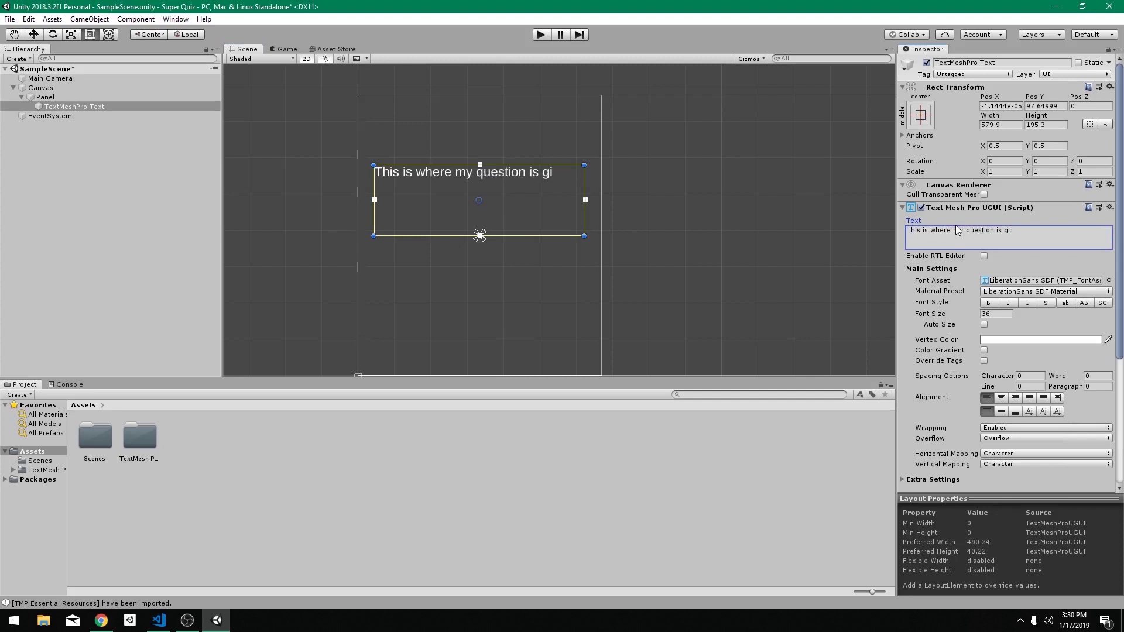
pyautogui.write('oing to go! Pretty cool?')
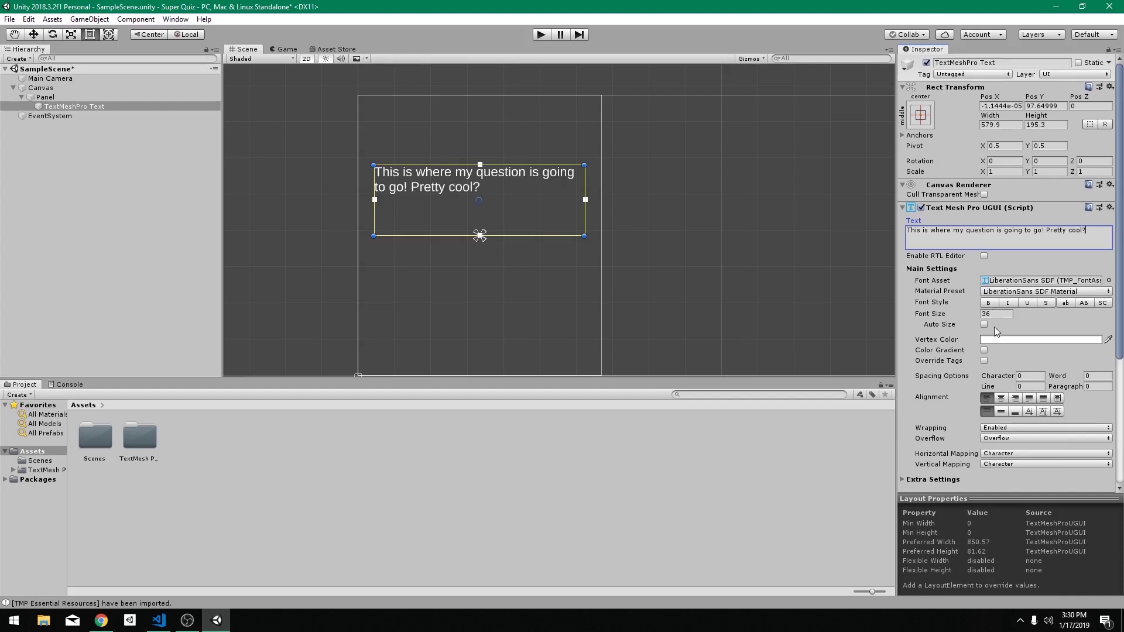
# Align the text Center and Middle, set font size 45, and enable Auto Size
pyautogui.click(1001, 398)
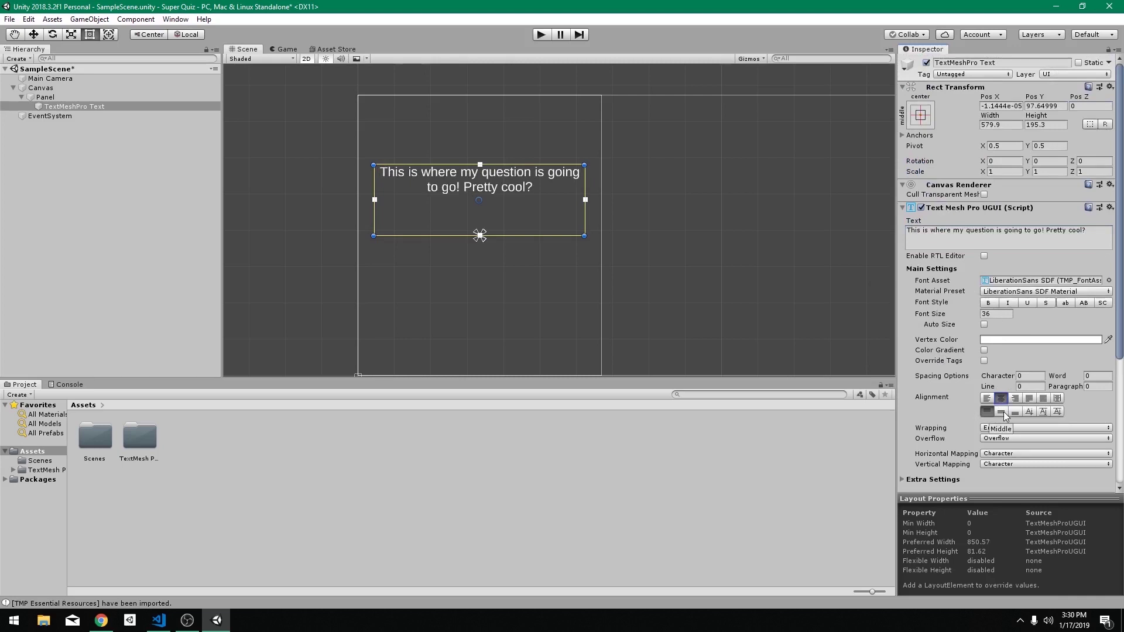
pyautogui.click(1002, 413)
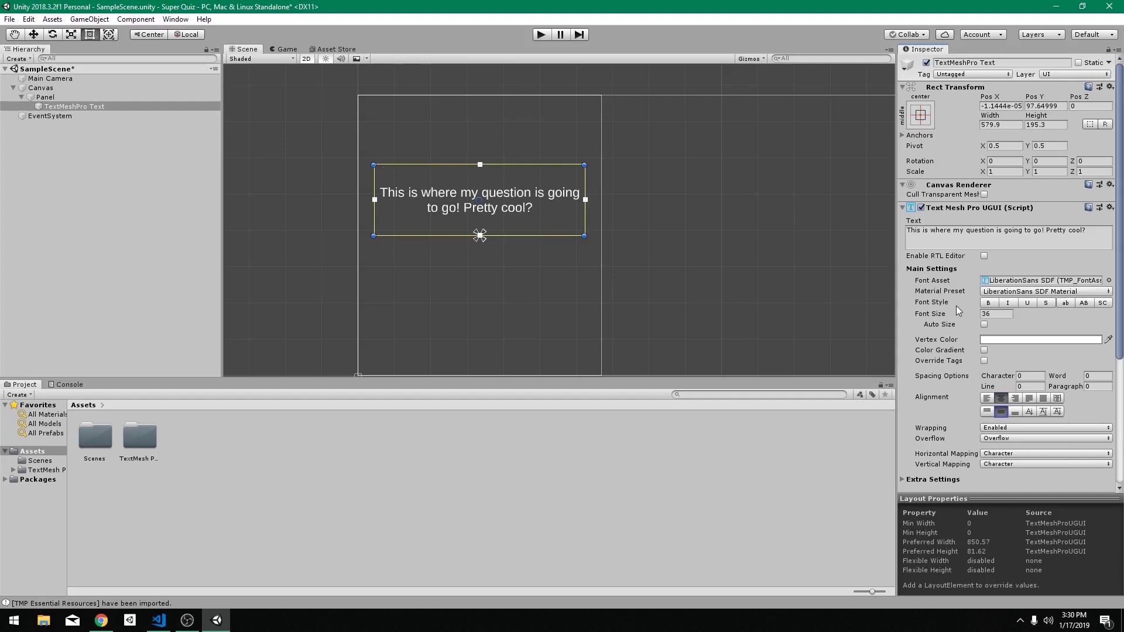
pyautogui.click(993, 314)
pyautogui.write('45')
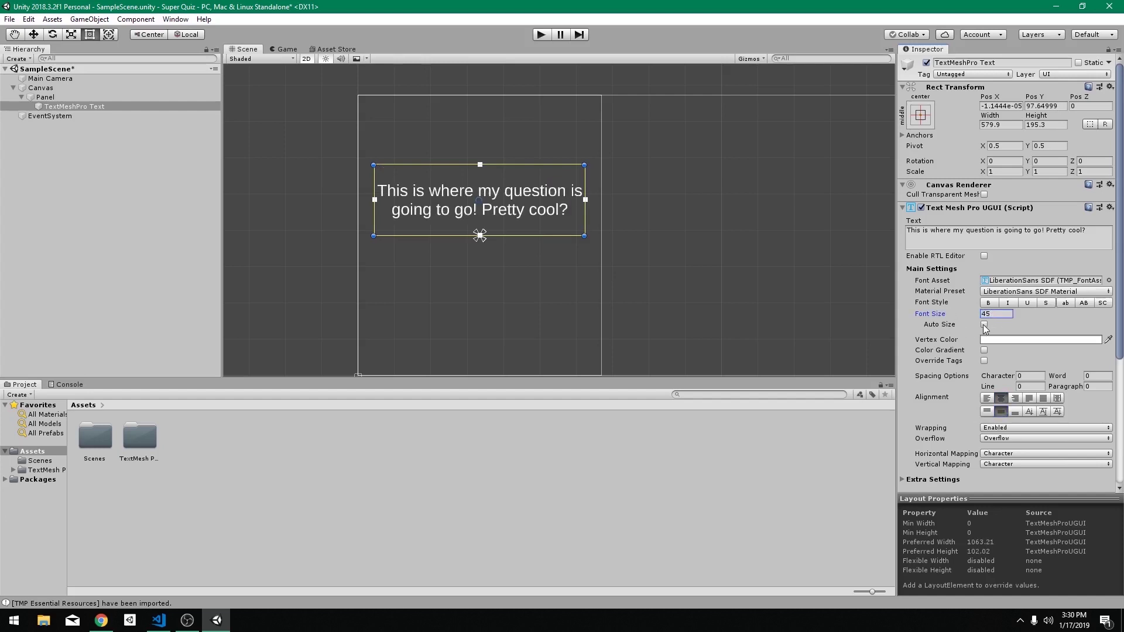
pyautogui.click(984, 325)
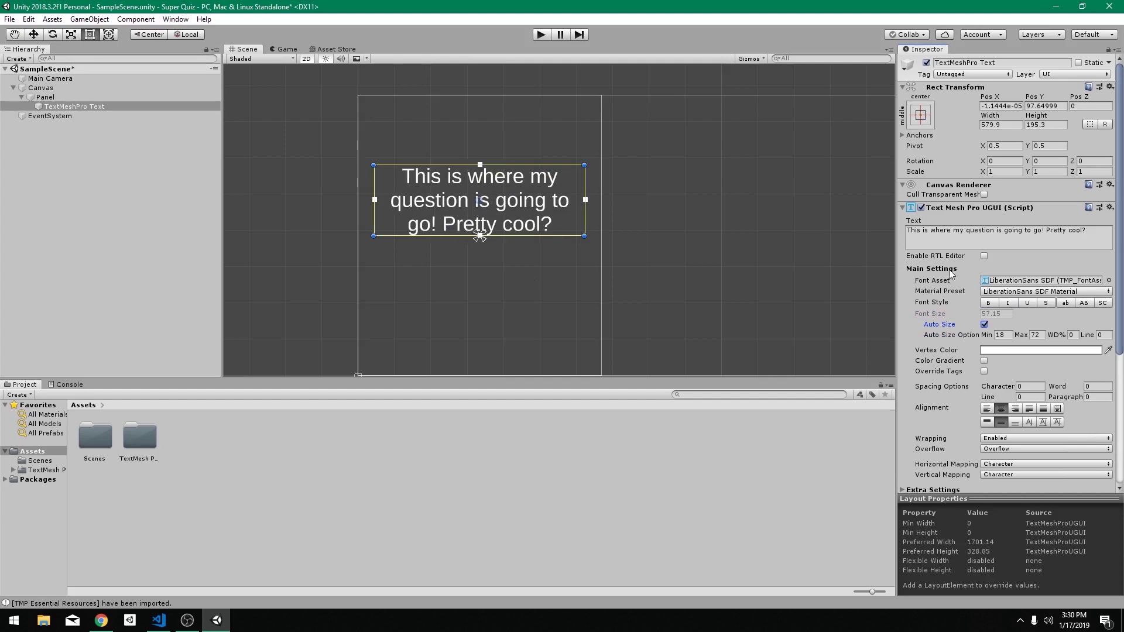
# Append 'This is cool too!' and move the text box down to Pos Y 0
pyautogui.click(1077, 237)
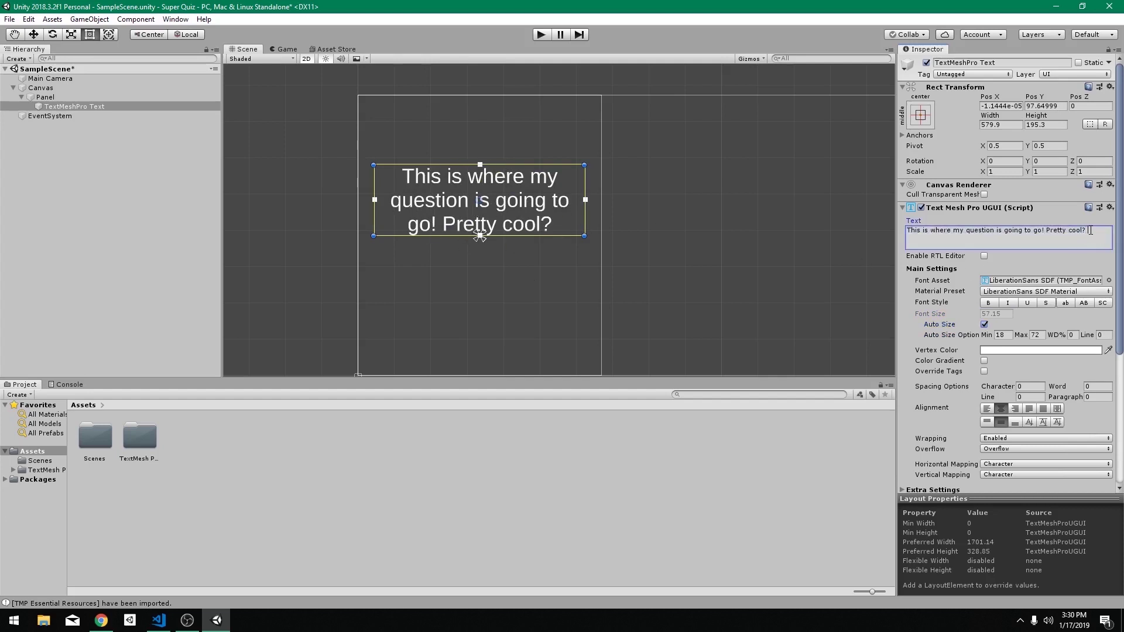
pyautogui.write('This is cool too!')
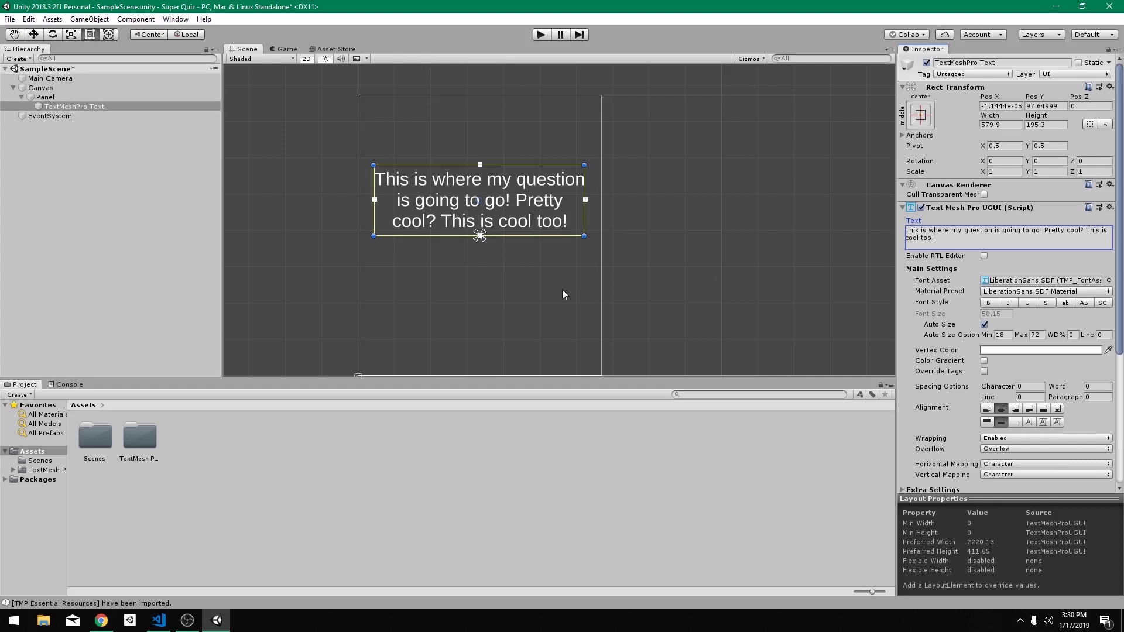
pyautogui.press('Tab')
pyautogui.moveTo(515, 209); pyautogui.dragTo(524, 235)
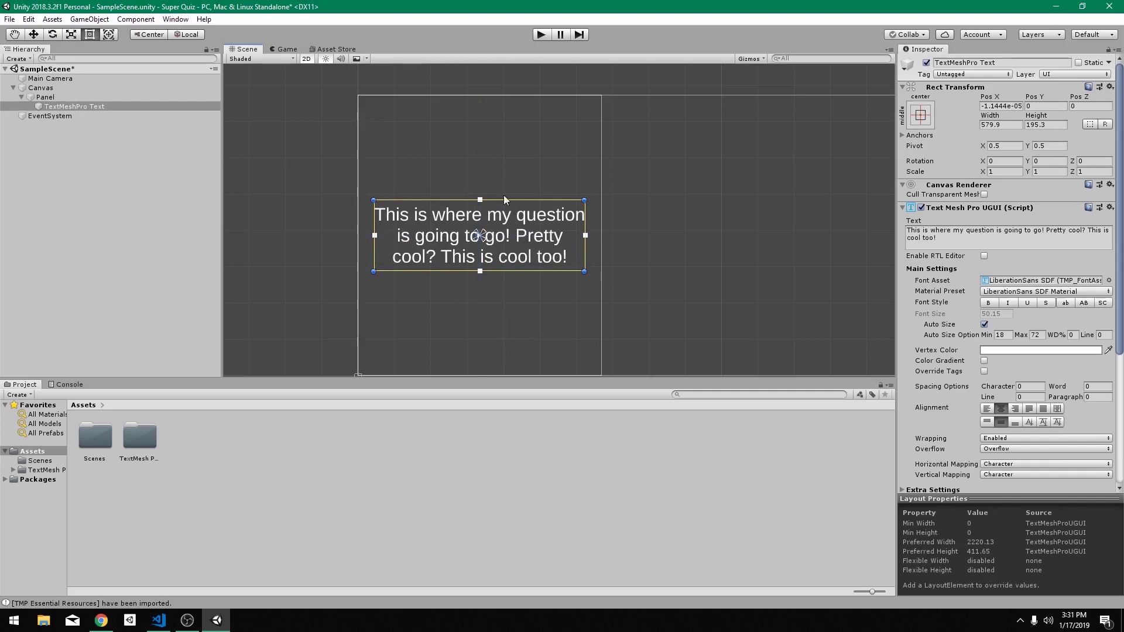
# Add a second Canvas panel covering the right portion (width 862.7) and anchor it middle-right
pyautogui.moveTo(555, 237); pyautogui.dragTo(570, 135, button='middle')
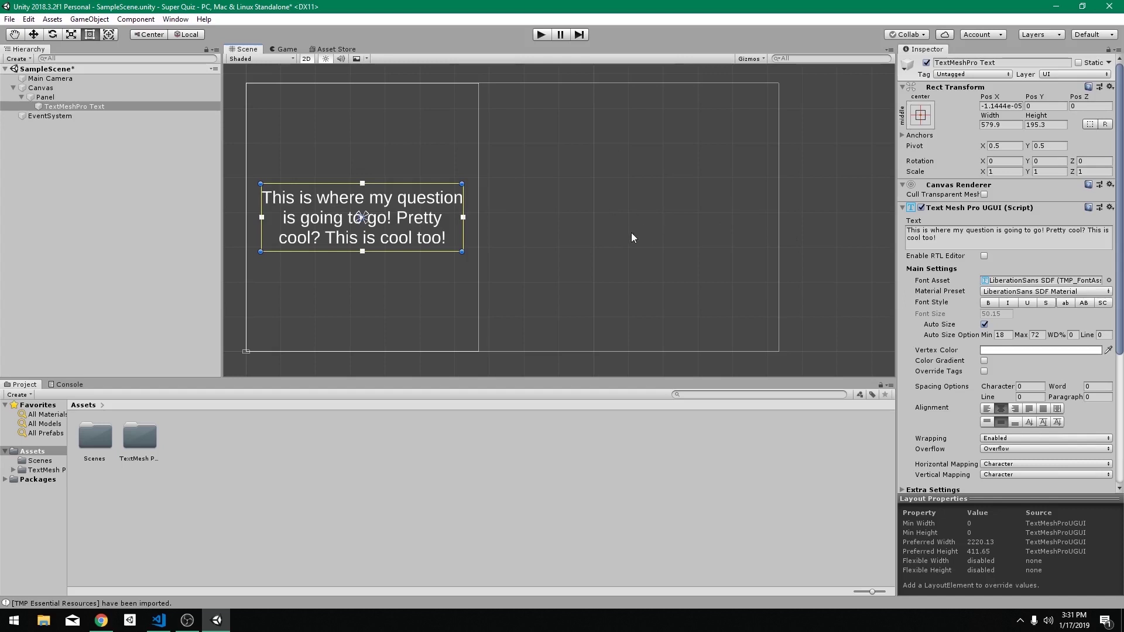
pyautogui.click(45, 98)
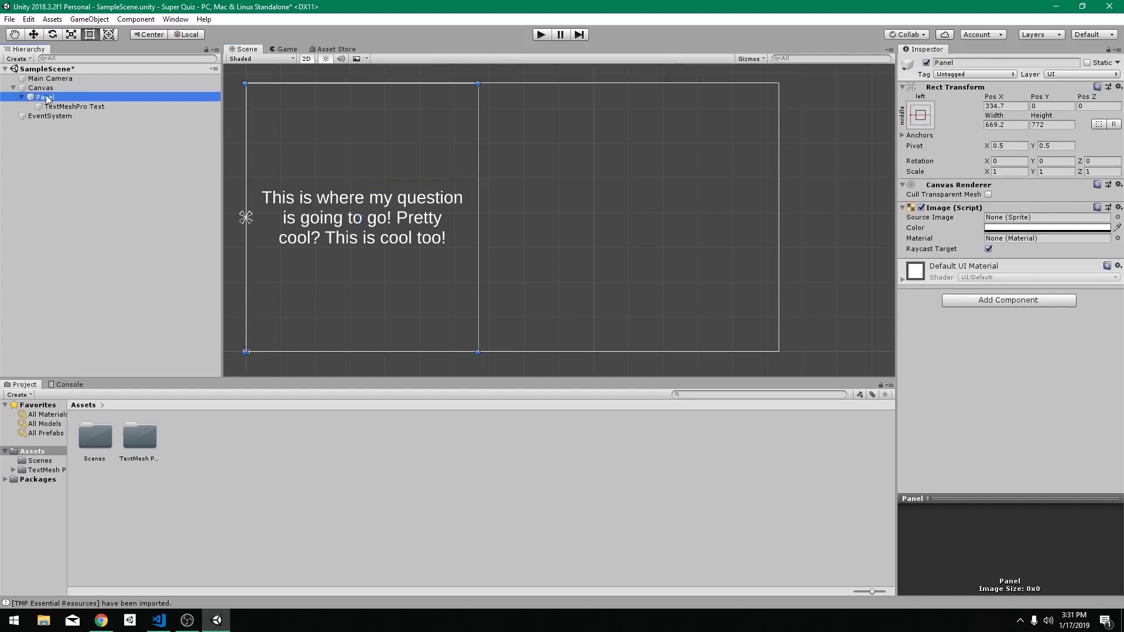
pyautogui.rightClick(41, 87)
pyautogui.moveTo(74, 266)
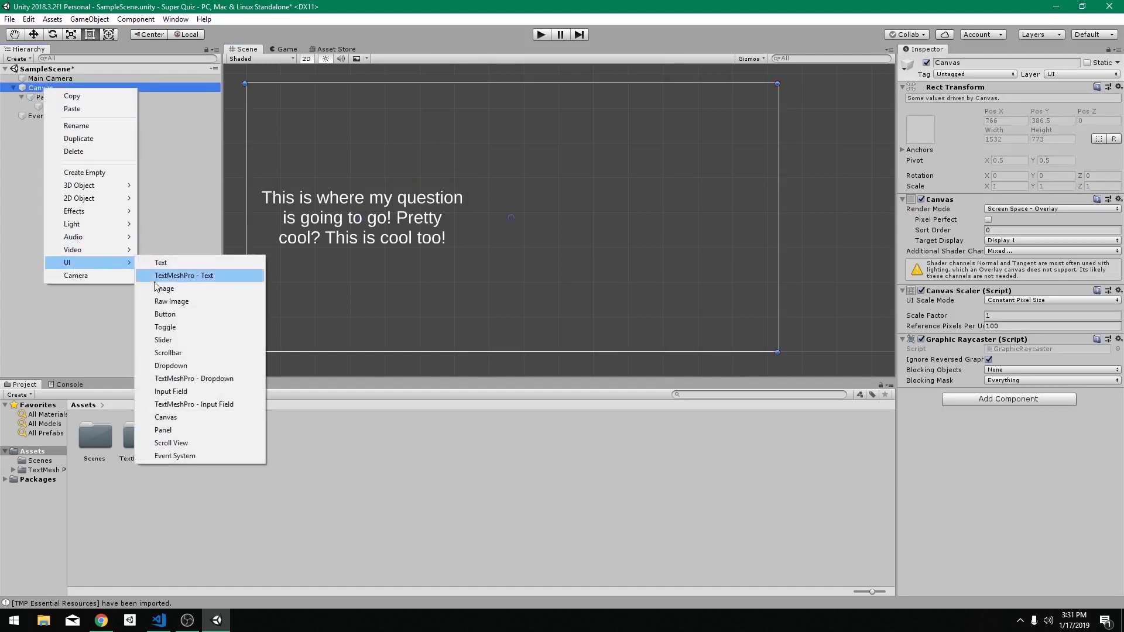
pyautogui.click(176, 430)
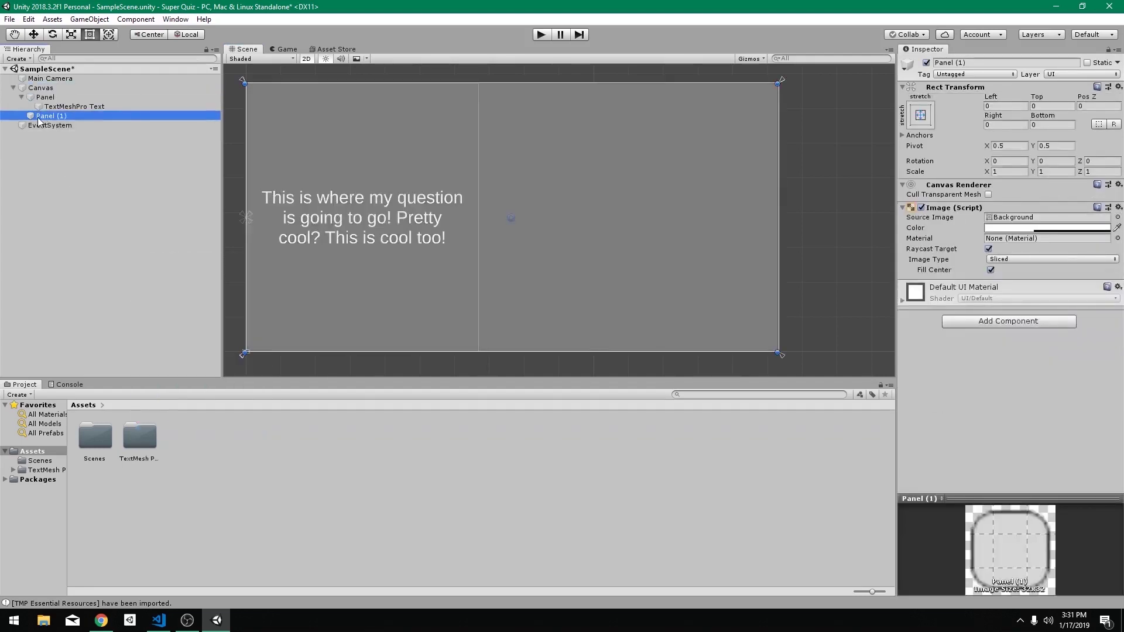
pyautogui.moveTo(244, 186); pyautogui.dragTo(478, 187)
pyautogui.click(920, 115)
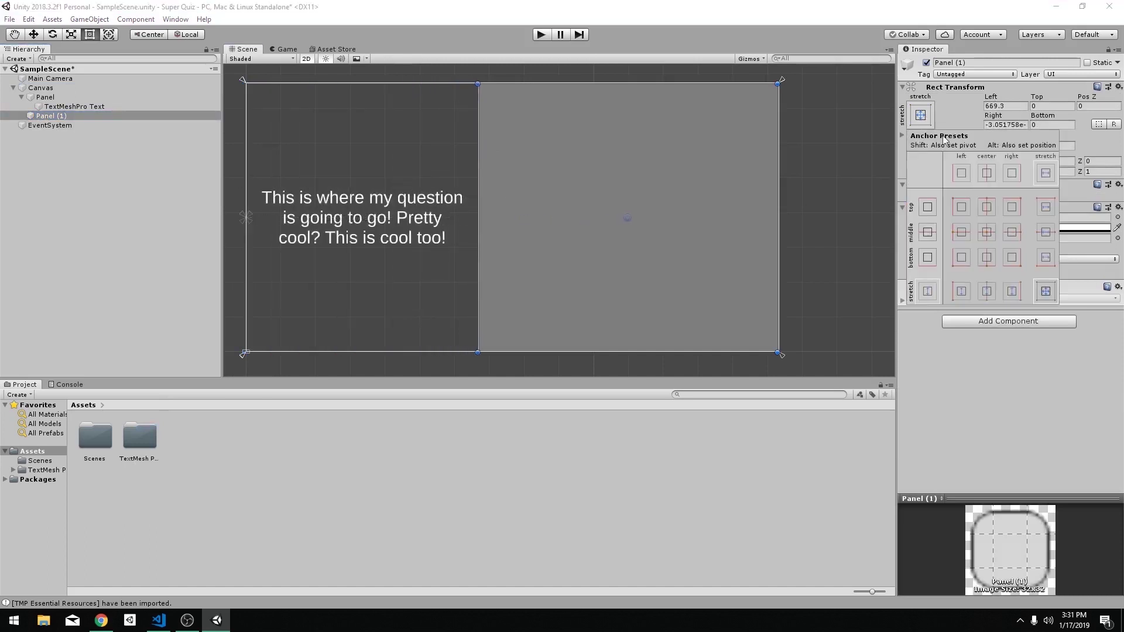
pyautogui.click(1012, 233)
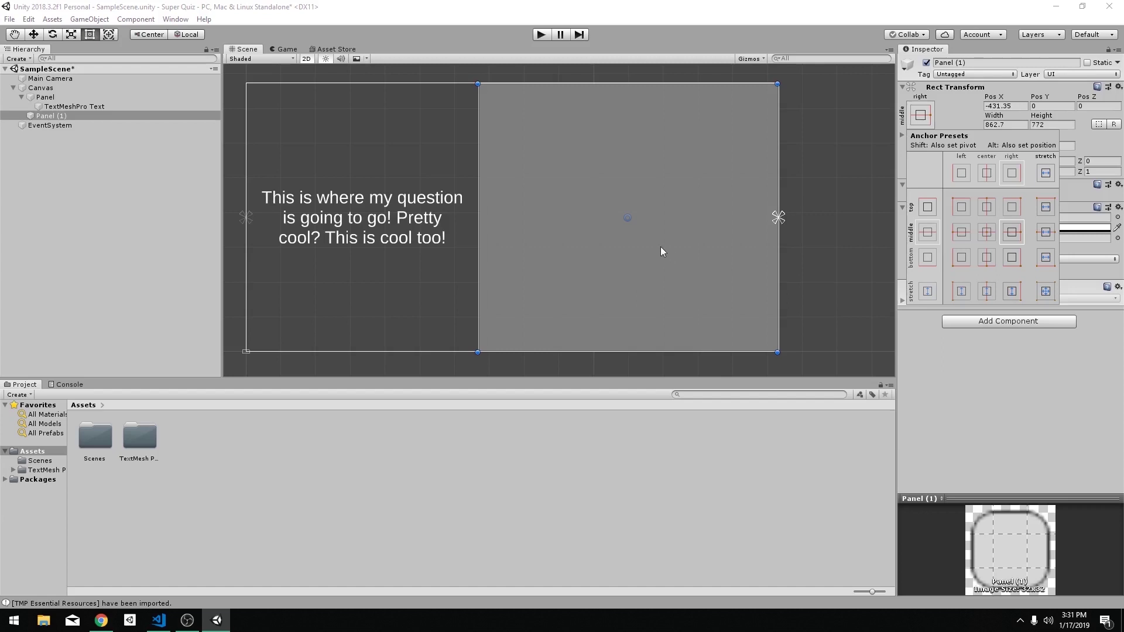
pyautogui.click(51, 115)
# Name the right-hand panel Answers, next to the Question panel, and select it
pyautogui.write('Answers')
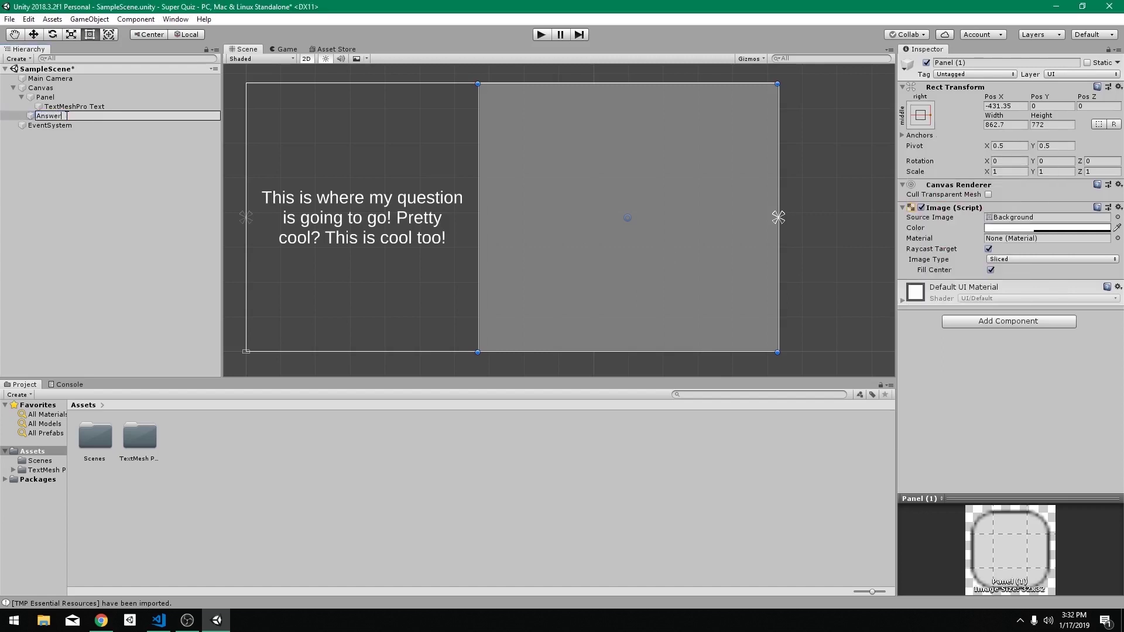
pyautogui.press('Return')
pyautogui.click(51, 97)
pyautogui.click(51, 116)
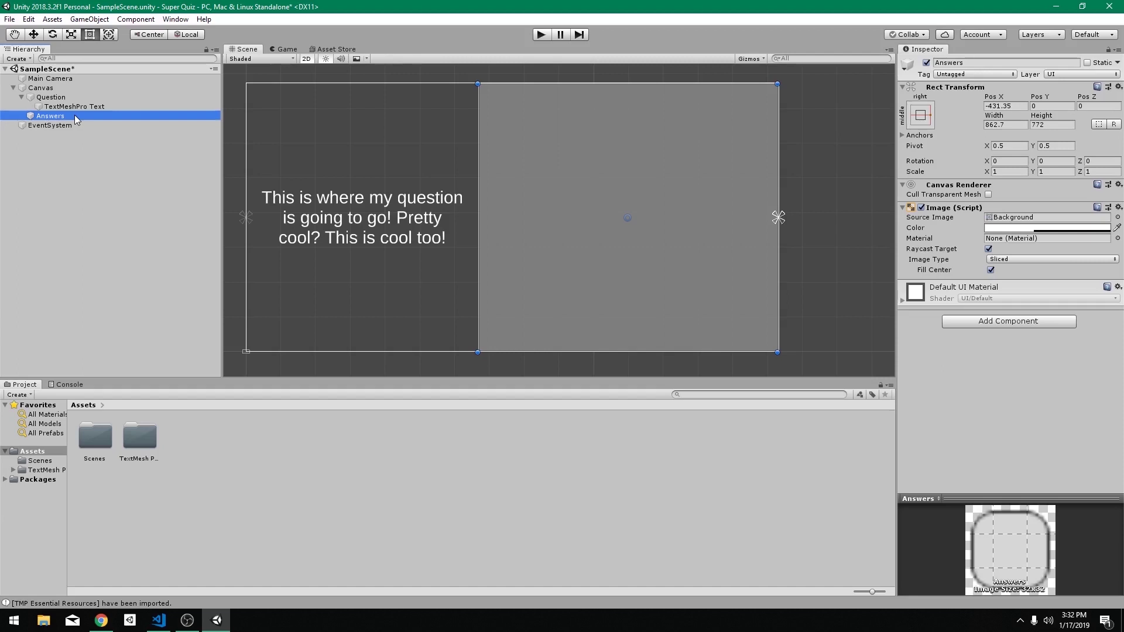
pyautogui.rightClick(74, 115)
# Add a UI Button as a child of the Answers panel
pyautogui.click(50, 132)
pyautogui.rightClick(54, 119)
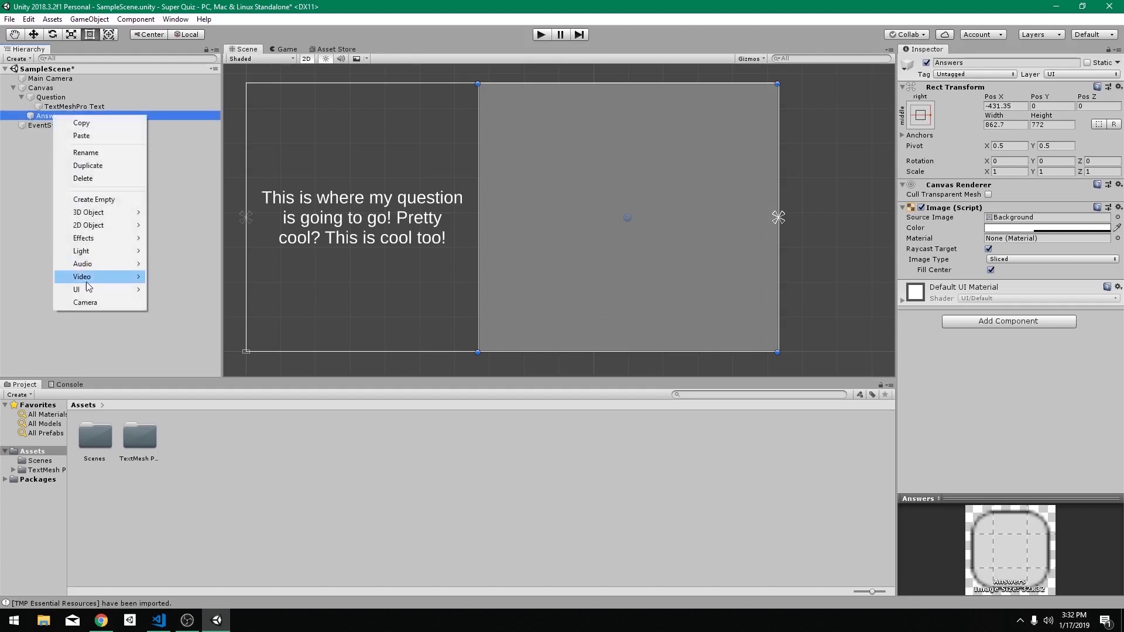
pyautogui.moveTo(105, 289)
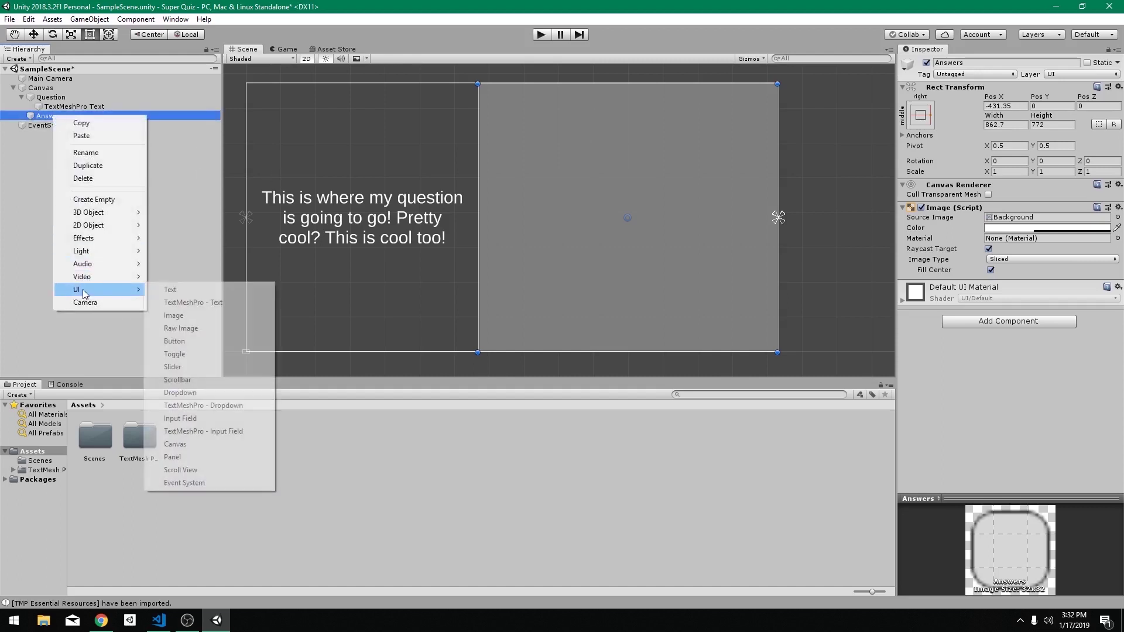
pyautogui.click(176, 342)
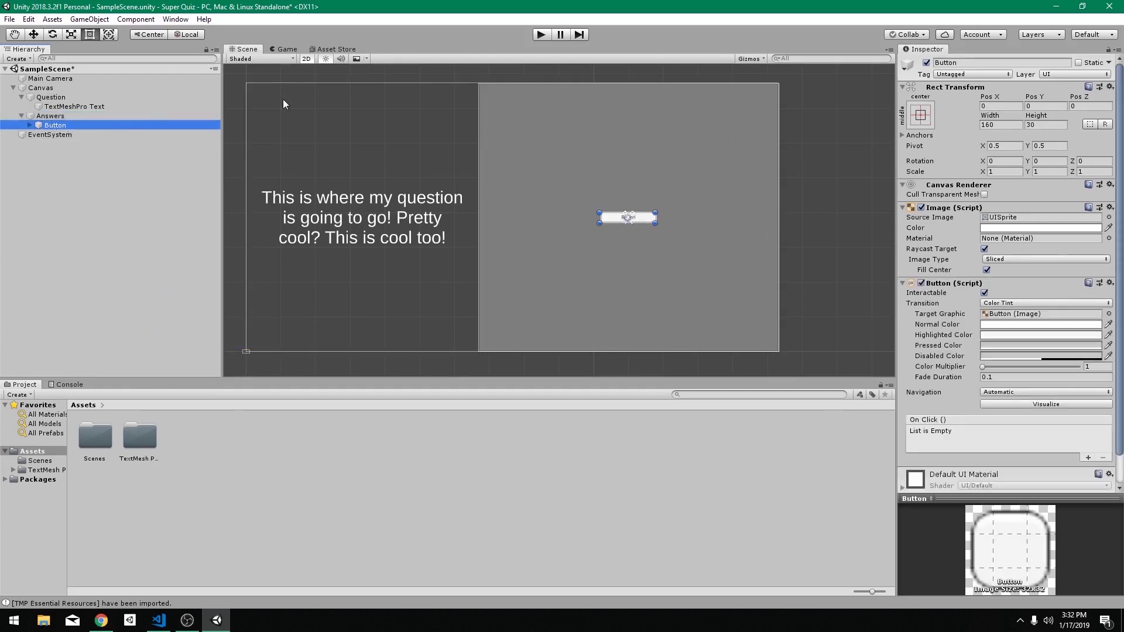
# Add a Vertical Layout Group component to Answers
pyautogui.click(54, 117)
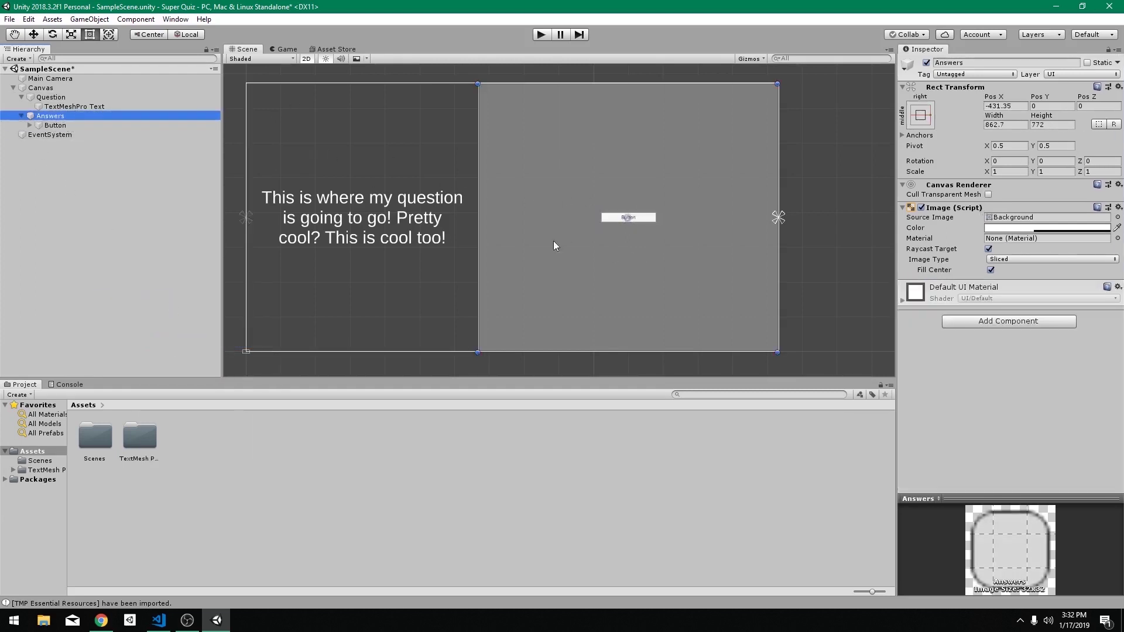
pyautogui.click(981, 322)
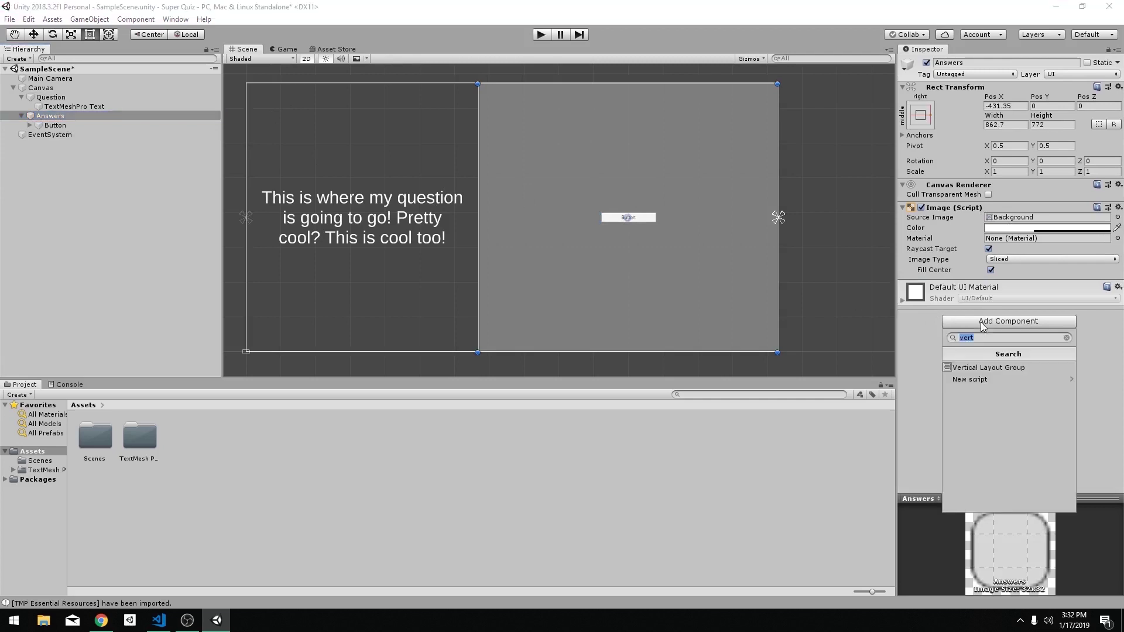
pyautogui.press('BackSpace')
pyautogui.write('verto')
pyautogui.press('BackSpace')
pyautogui.press('Down')
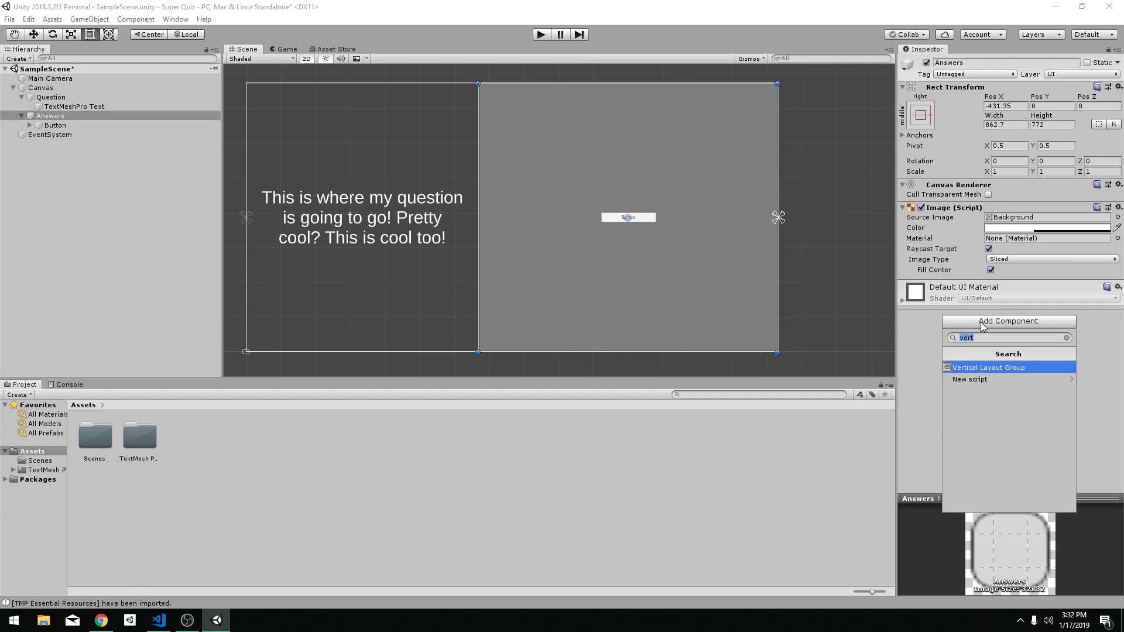
pyautogui.press('Return')
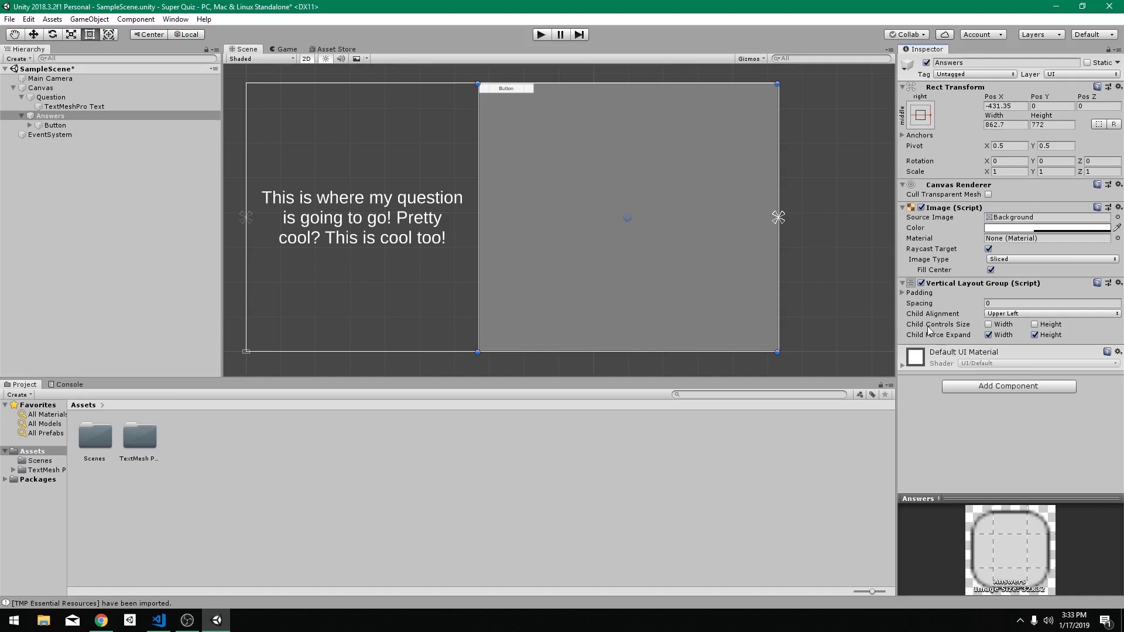
# Enable Child Controls Size width and height so the Button fills Answers (862.7 × 772)
pyautogui.click(988, 324)
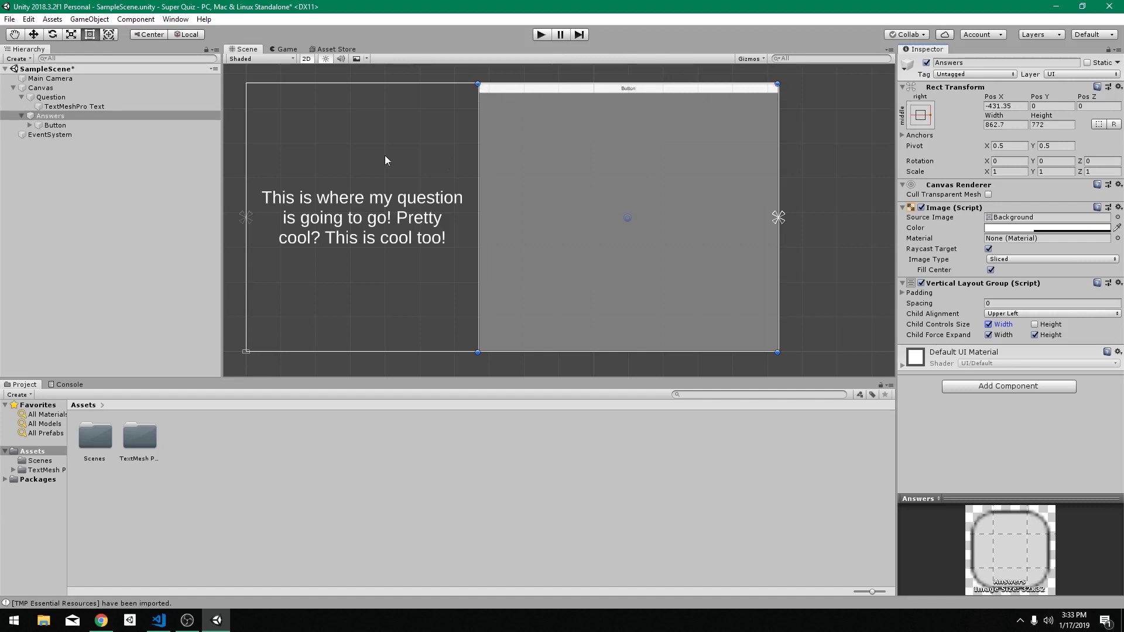
pyautogui.click(1034, 324)
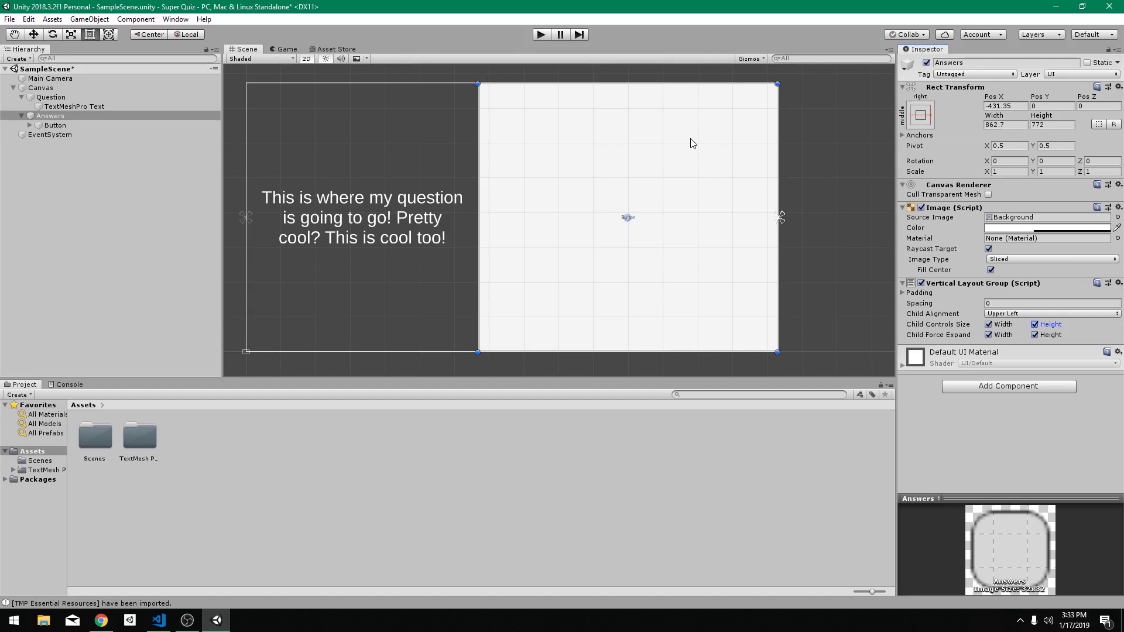
pyautogui.click(55, 125)
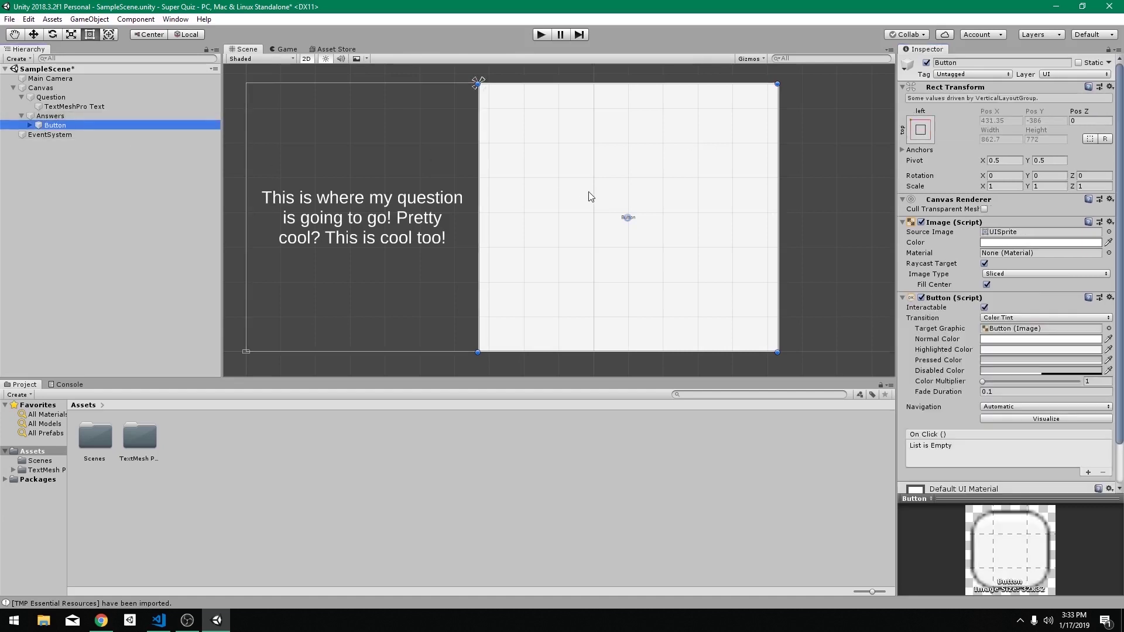
# Duplicate the answer button and set the Answers Vertical Layout Group spacing to 15
pyautogui.hotkey('ctrl', 'd')
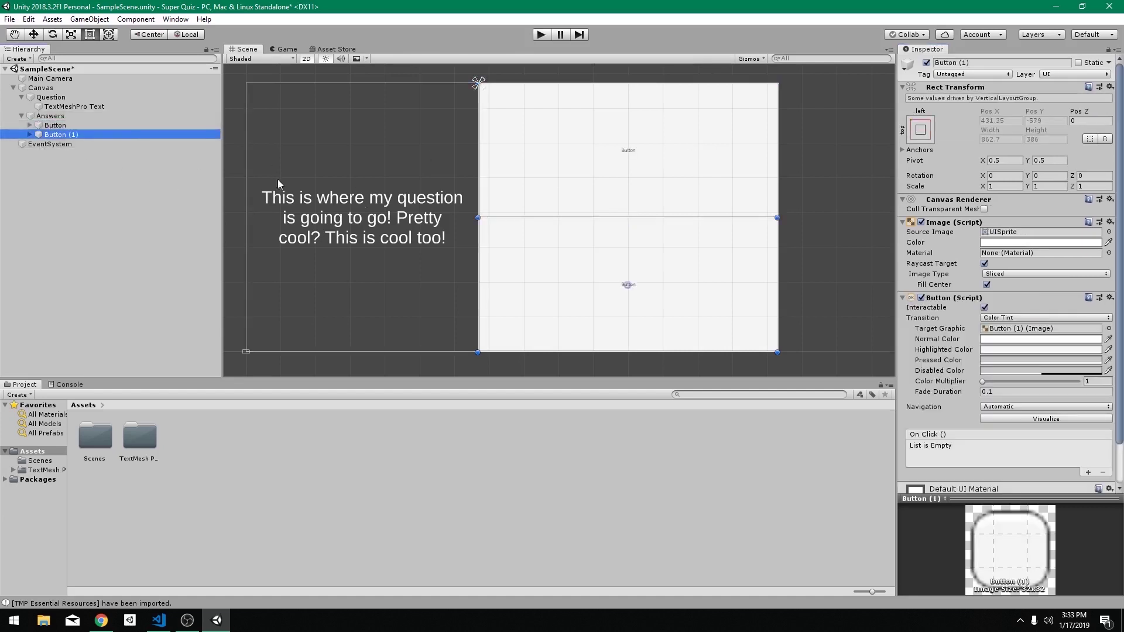
pyautogui.click(852, 237)
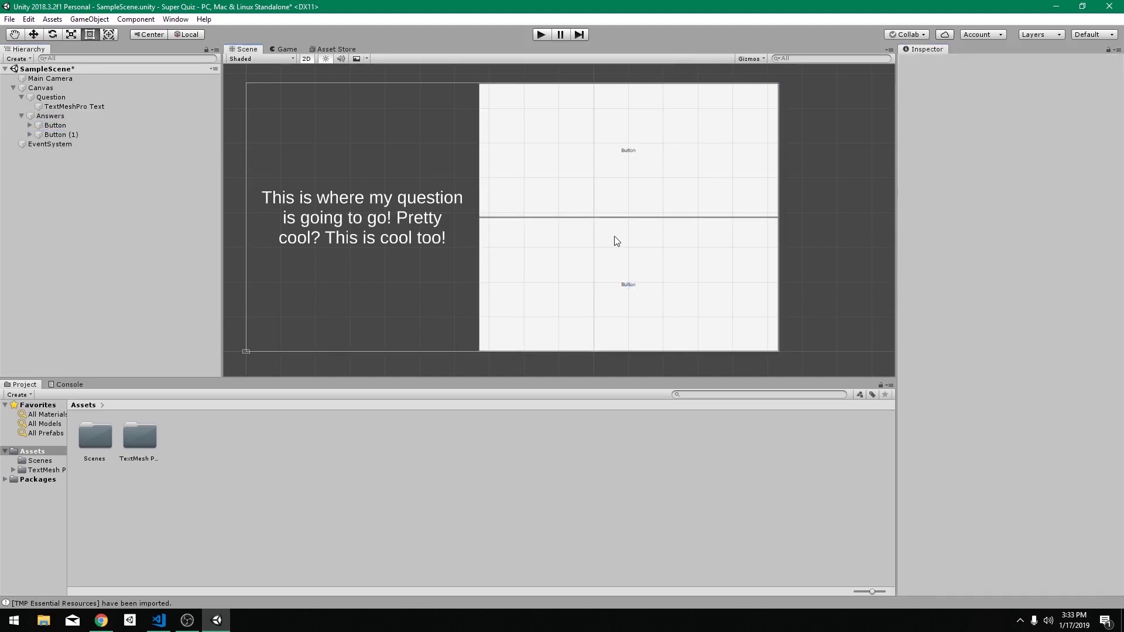
pyautogui.click(52, 116)
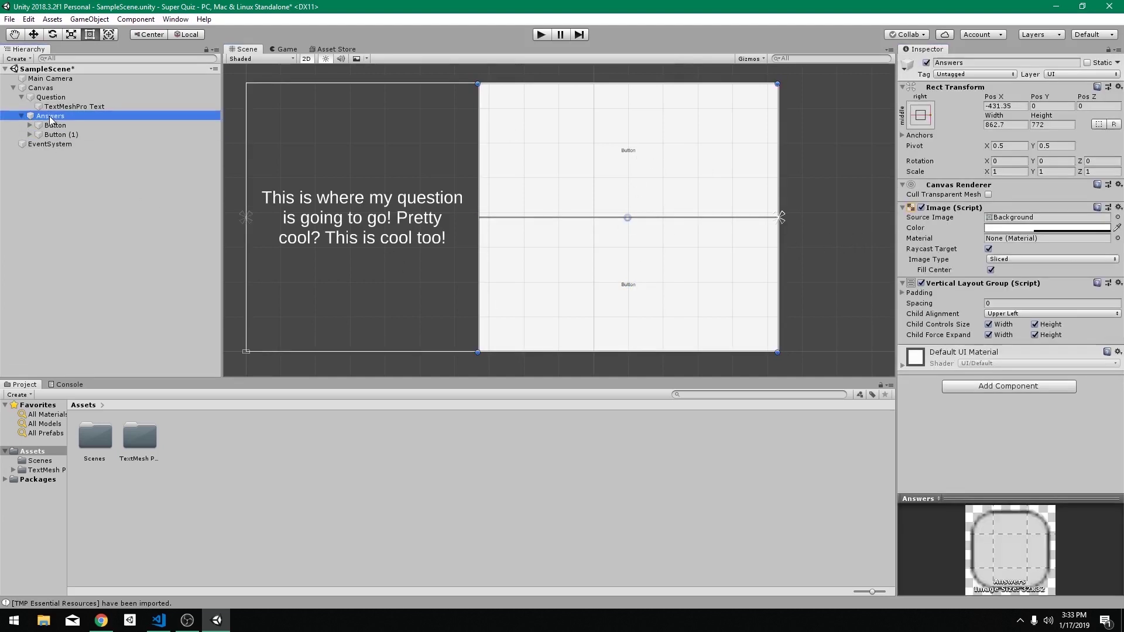
pyautogui.click(1003, 304)
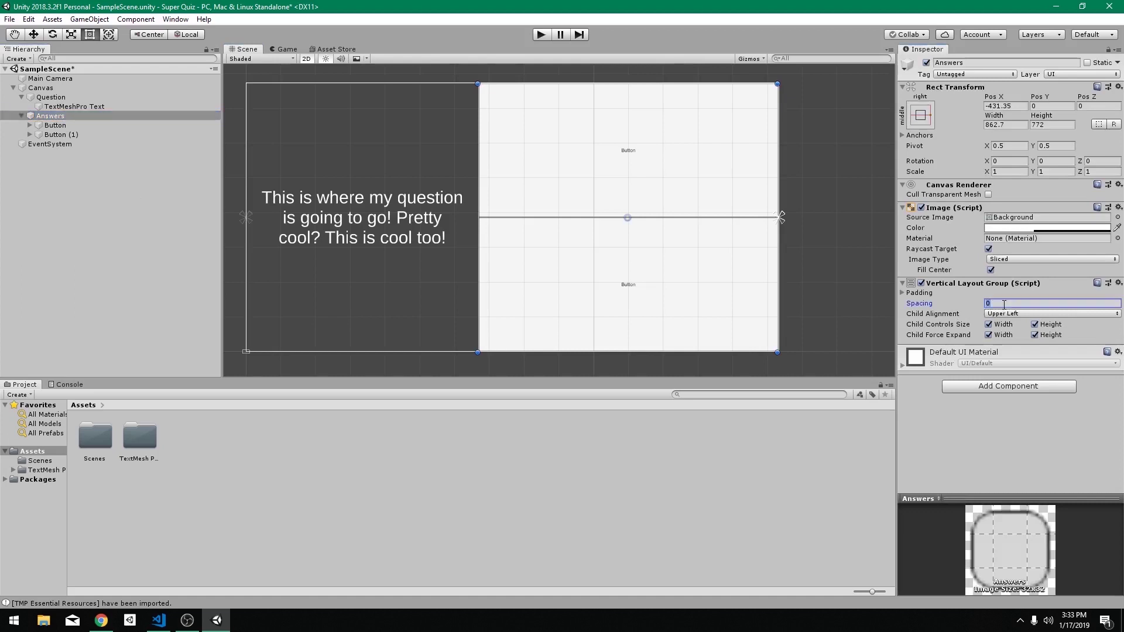
pyautogui.write('15')
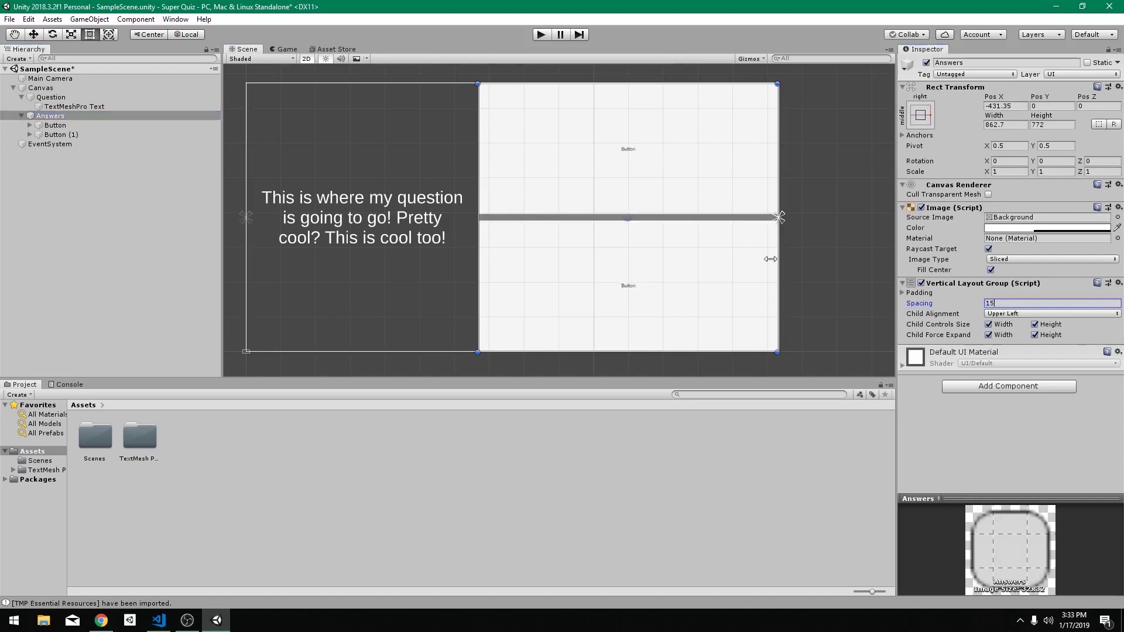
pyautogui.click(901, 294)
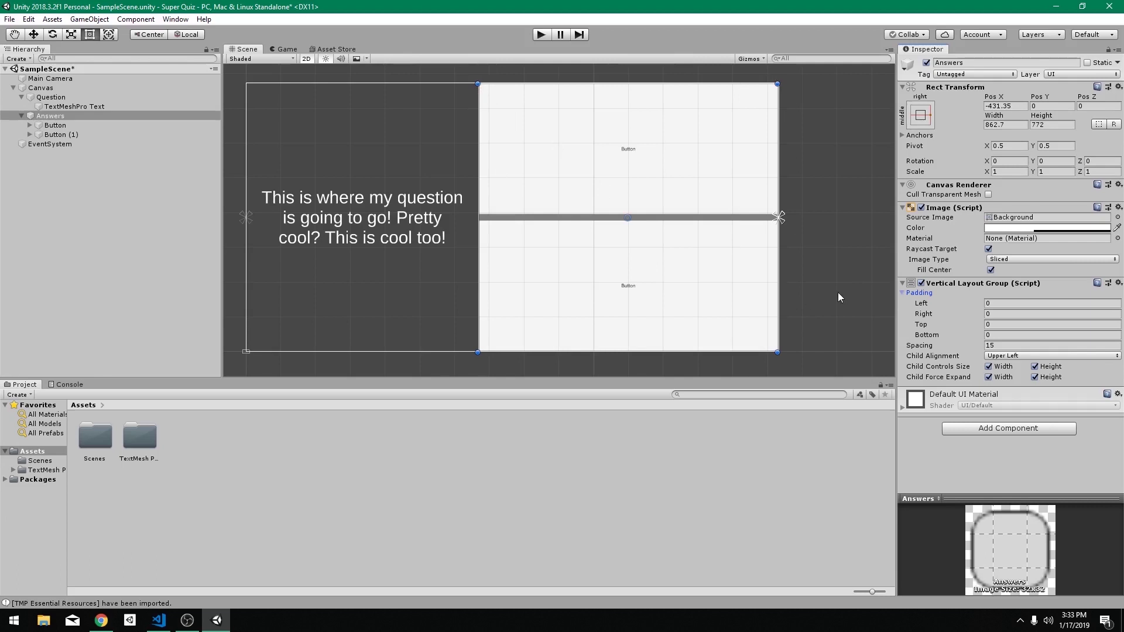
# Set the Answers panel's left, right, top and bottom padding to 15
pyautogui.click(825, 270)
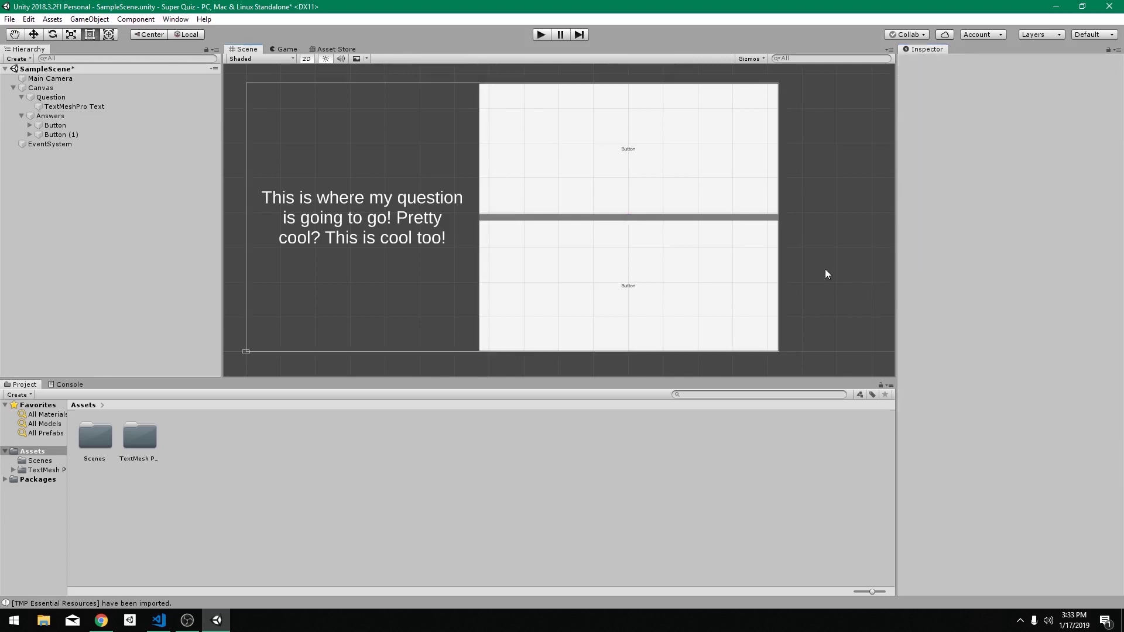
pyautogui.click(59, 117)
pyautogui.click(1006, 303)
pyautogui.write('15')
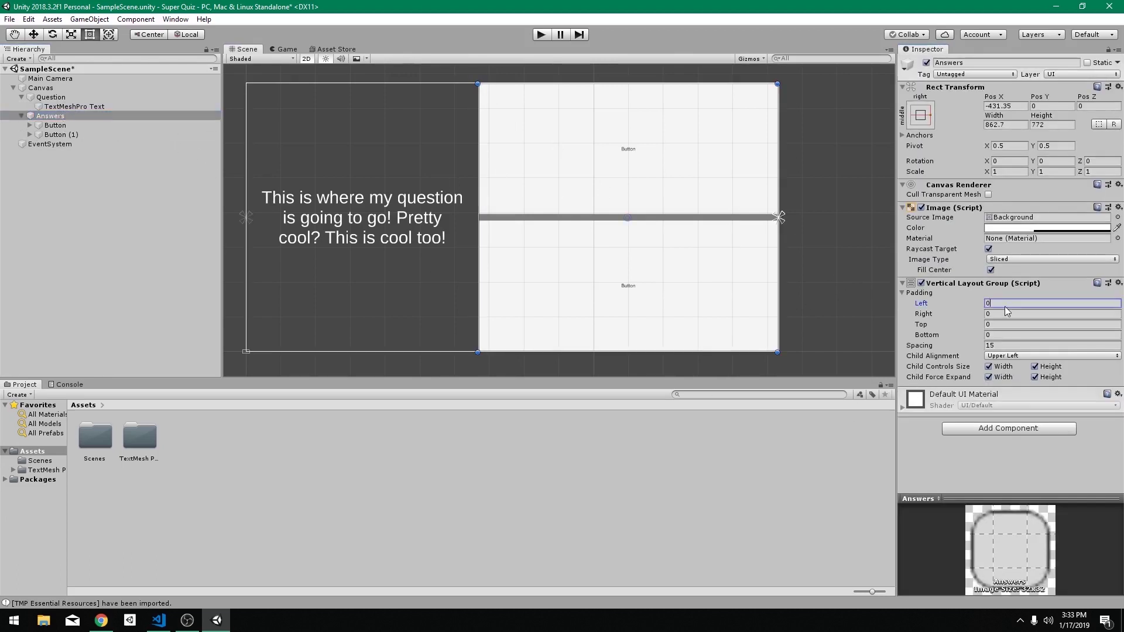
pyautogui.click(1002, 314)
pyautogui.write('15')
pyautogui.click(1000, 324)
pyautogui.write('15')
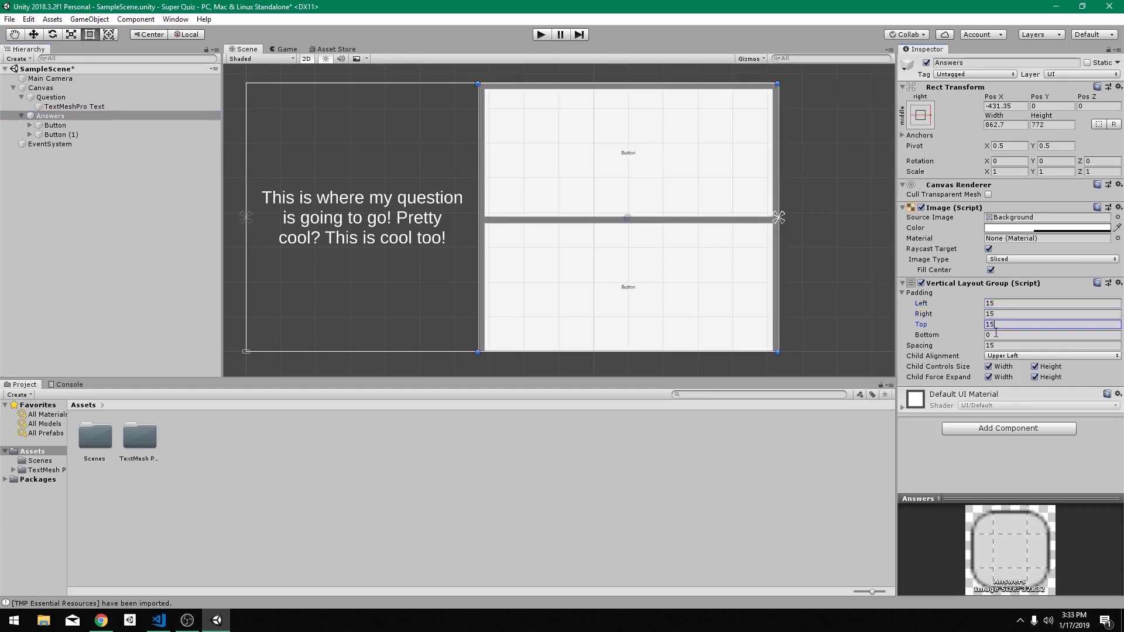
pyautogui.click(999, 335)
pyautogui.write('15')
pyautogui.click(872, 298)
# Duplicate the answer button, then delete the extra copies
pyautogui.click(71, 138)
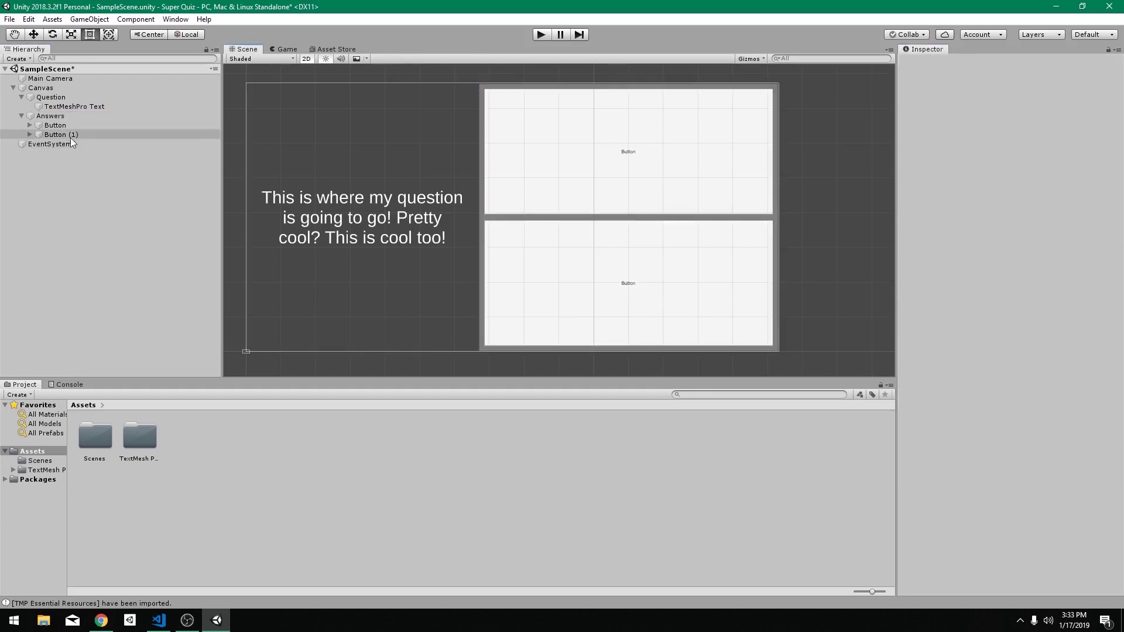
pyautogui.click(65, 128)
pyautogui.hotkey('ctrl', 'd')
pyautogui.hotkey('ctrl', 'd')
pyautogui.hotkey('ctrl', 'd')
pyautogui.hotkey('ctrl', 'd')
pyautogui.hotkey('ctrl', 'd')
pyautogui.hotkey('ctrl', 'd')
pyautogui.hotkey('ctrl', 'd')
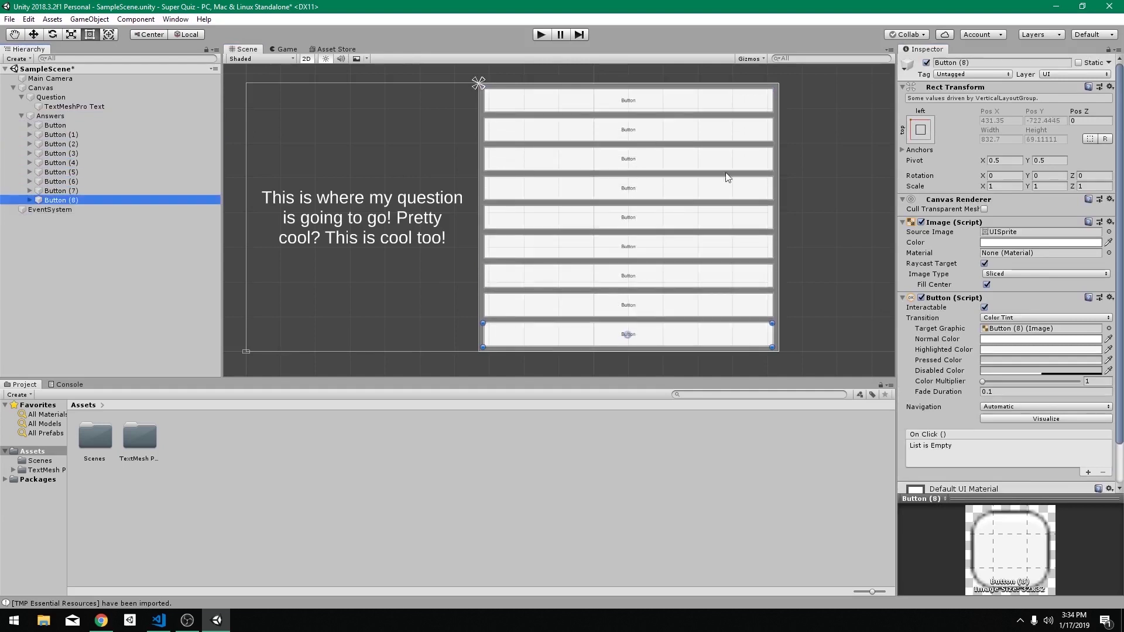
pyautogui.keyDown('shift'); pyautogui.click(61, 135); pyautogui.keyUp('shift')
pyautogui.press('Delete')
# Replace the Button's default Text child with a new TextMeshPro - Text
pyautogui.click(29, 125)
pyautogui.click(85, 134)
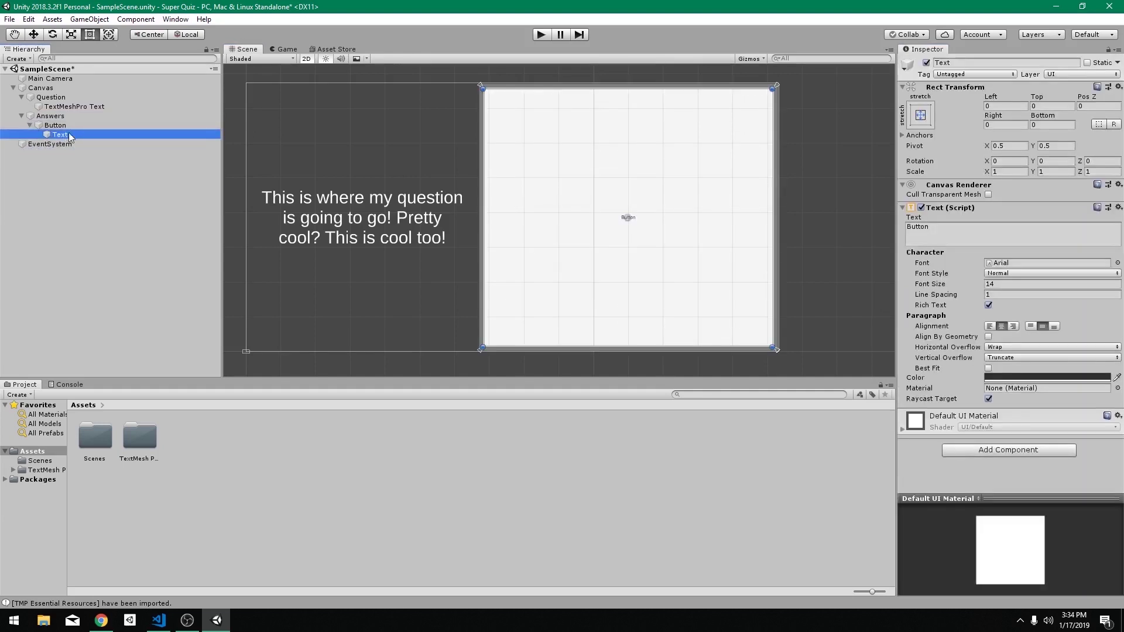
pyautogui.press('Delete')
pyautogui.click(58, 128)
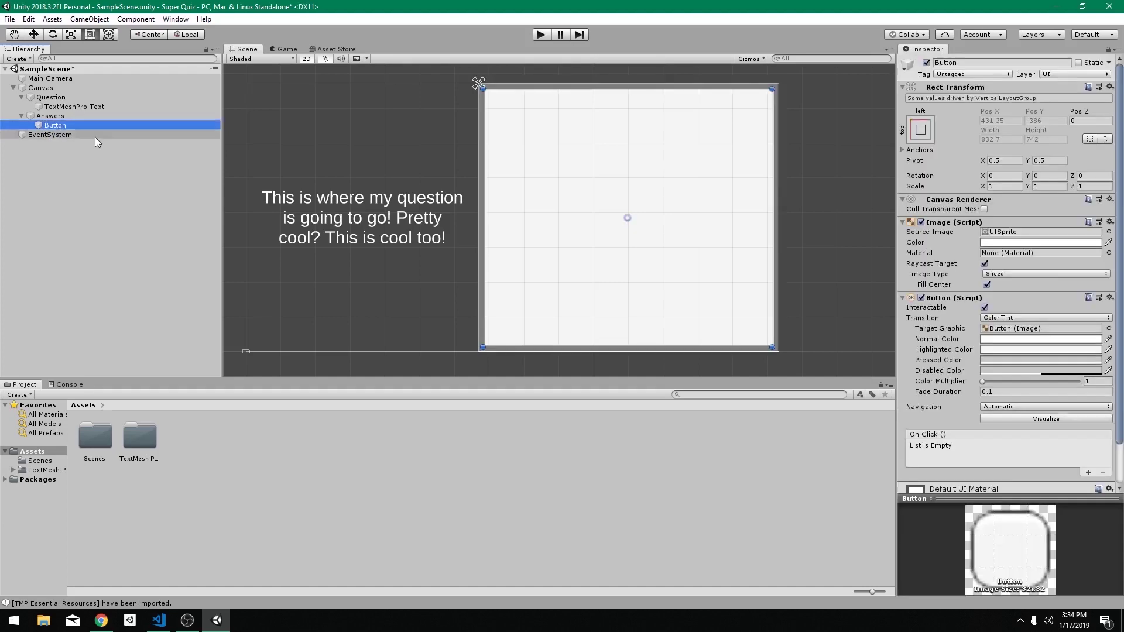
pyautogui.scroll(-2, 980, 408)
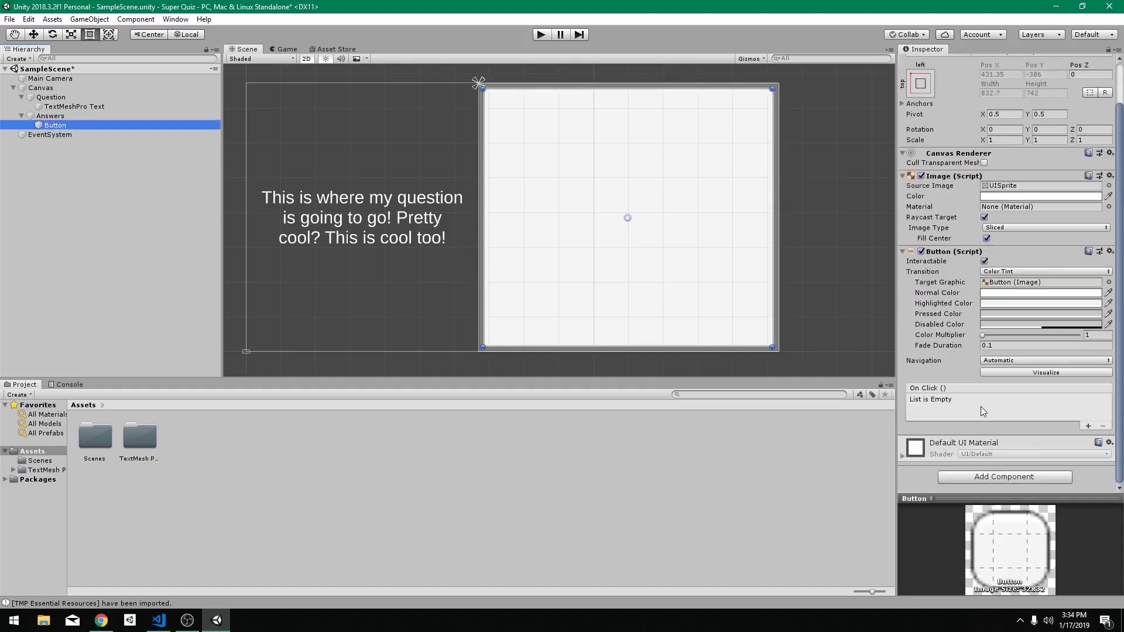
pyautogui.rightClick(117, 125)
pyautogui.moveTo(153, 299)
pyautogui.click(244, 314)
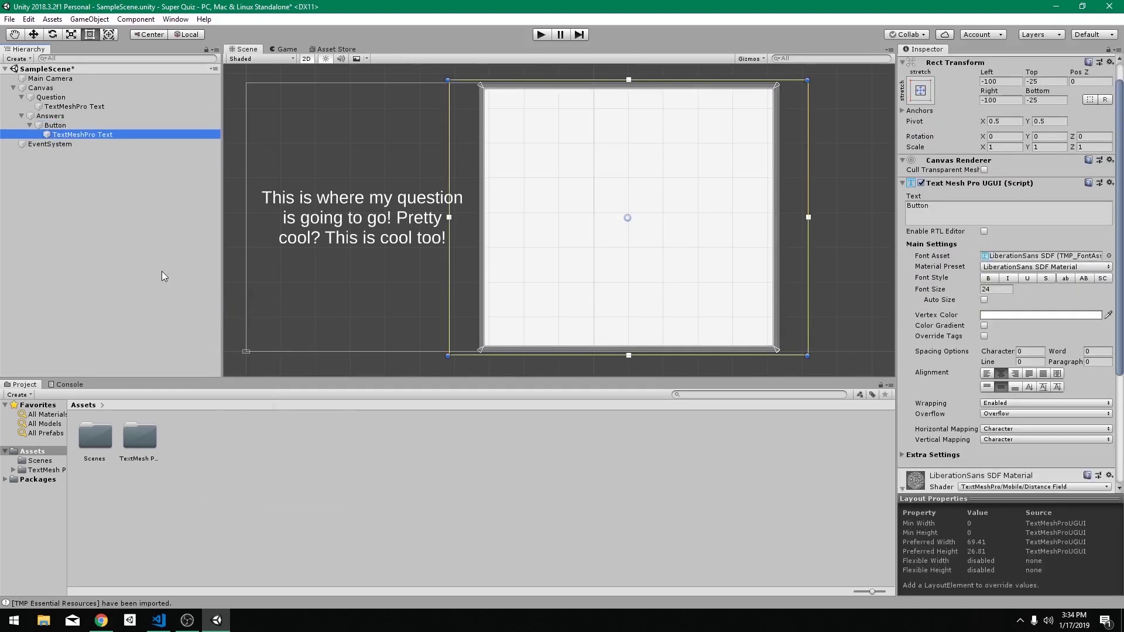
# Stretch the TextMeshPro text to the button's edges and label it 'Answer!'
pyautogui.moveTo(451, 276); pyautogui.dragTo(486, 277)
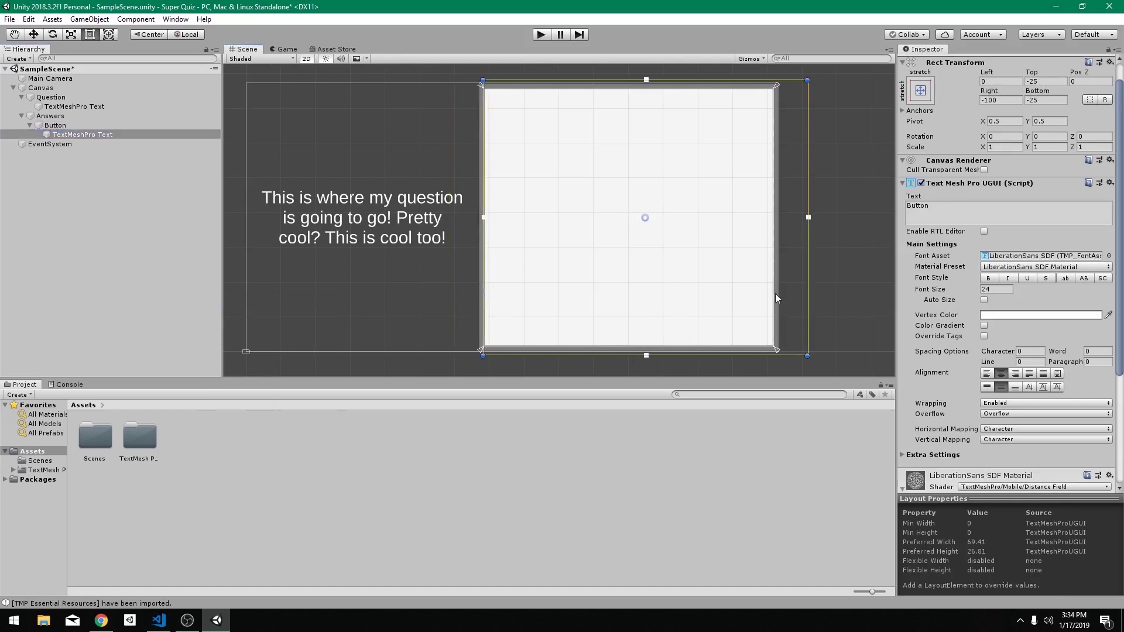
pyautogui.moveTo(809, 289); pyautogui.dragTo(773, 289)
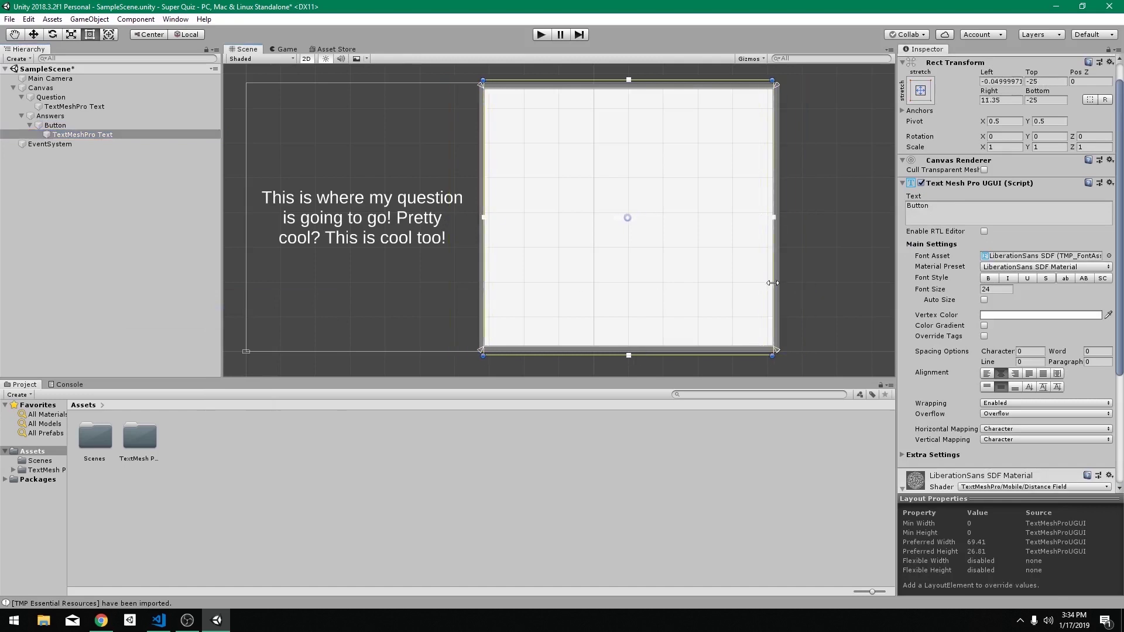
pyautogui.moveTo(747, 355); pyautogui.dragTo(748, 347)
pyautogui.moveTo(718, 80); pyautogui.dragTo(718, 92)
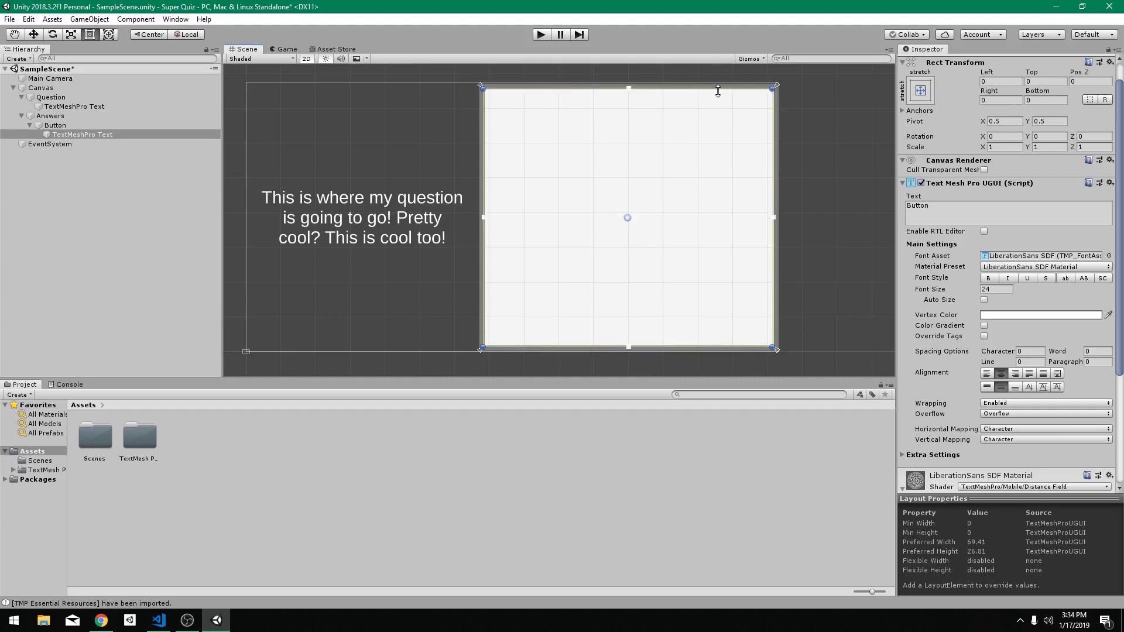
pyautogui.doubleClick(946, 213)
pyautogui.write('Answer!')
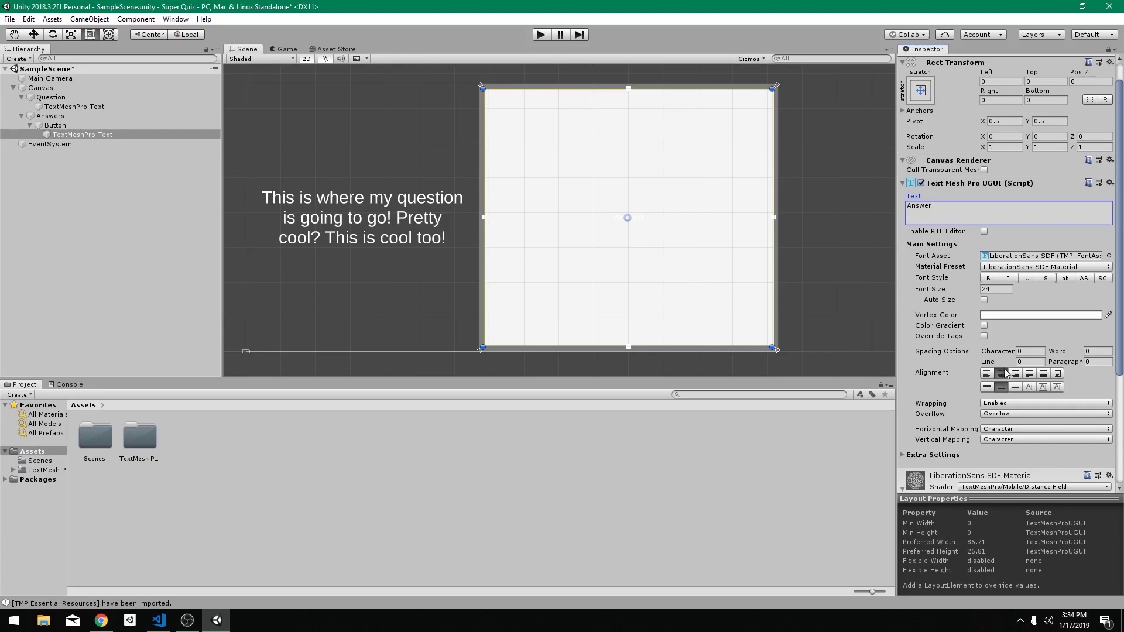
# Set the answer Button's Normal Color to light blue, hex 70BBD2
pyautogui.click(80, 124)
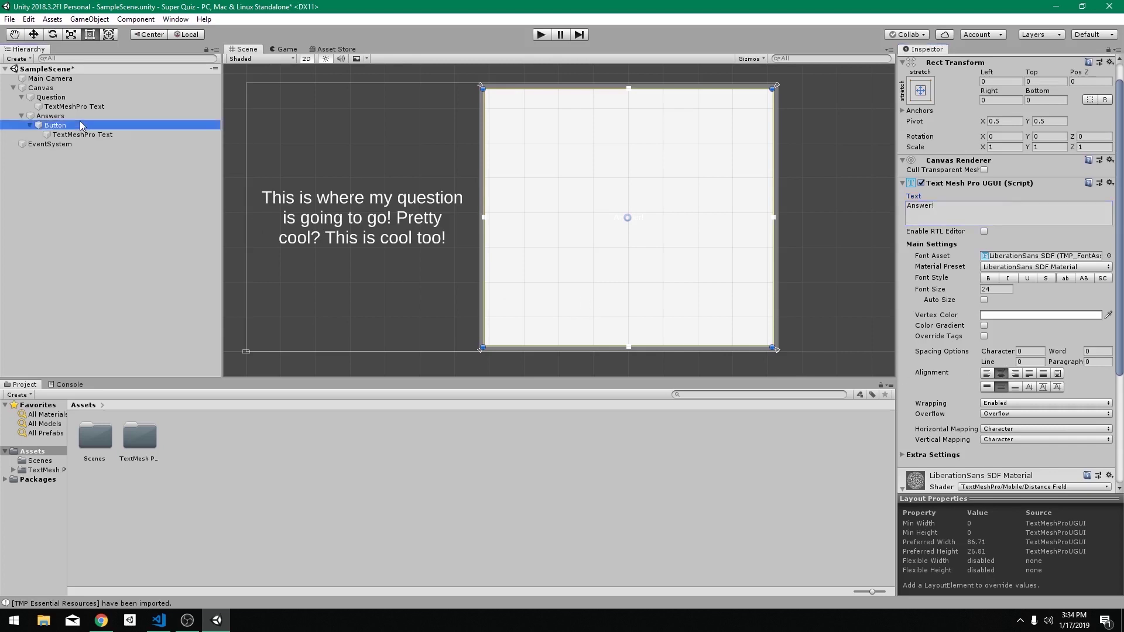
pyautogui.click(995, 314)
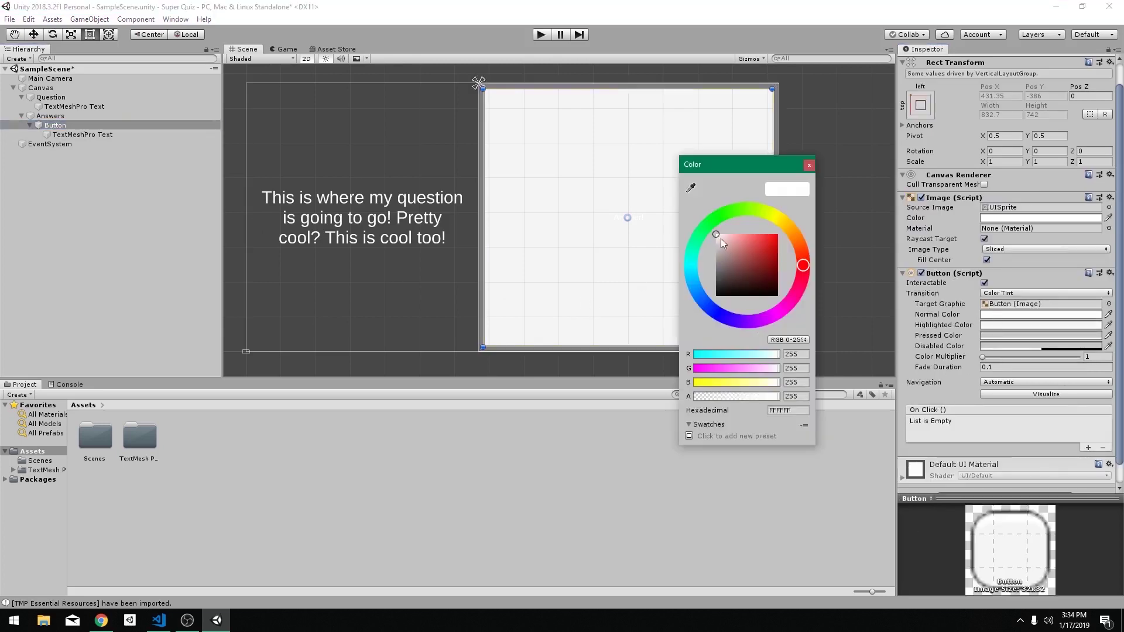
pyautogui.moveTo(697, 246); pyautogui.dragTo(745, 245)
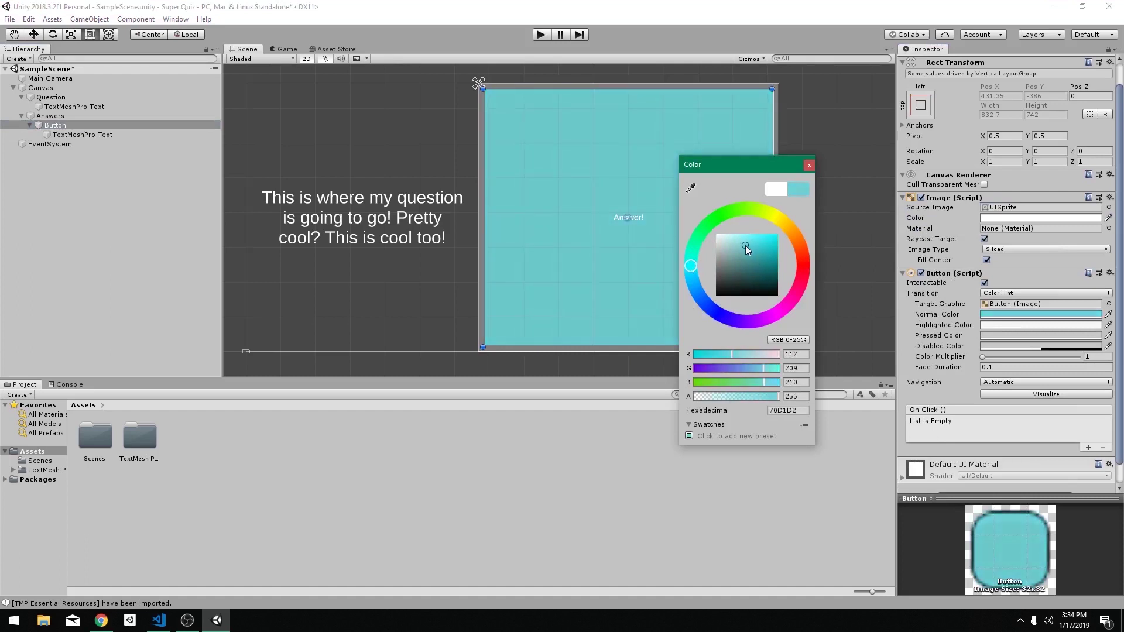
pyautogui.moveTo(674, 273); pyautogui.dragTo(687, 280)
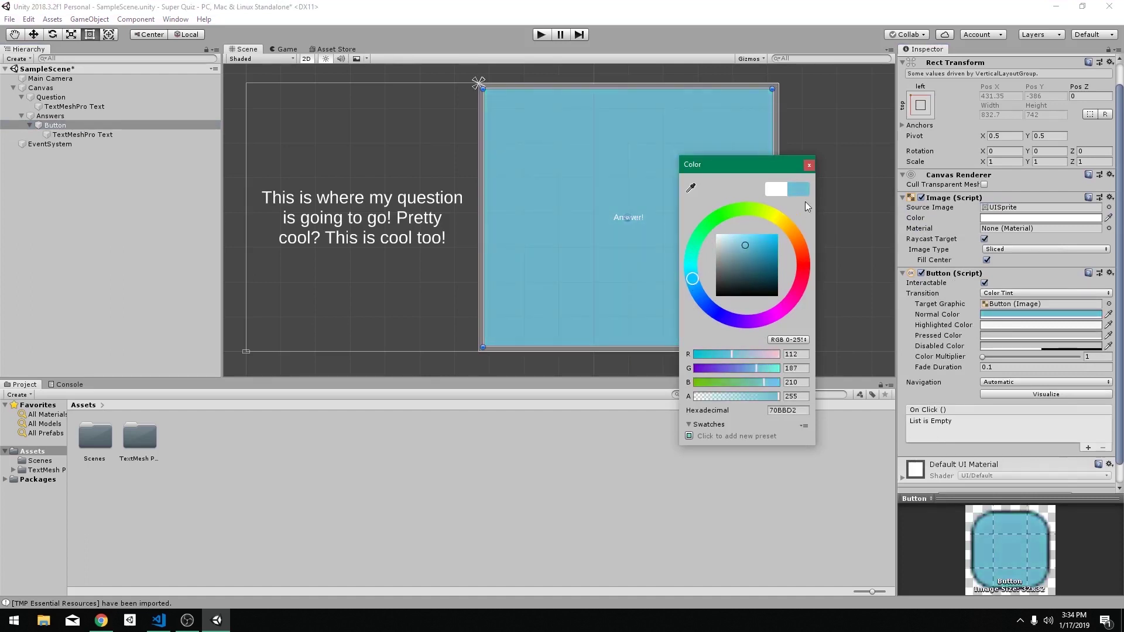
pyautogui.click(75, 127)
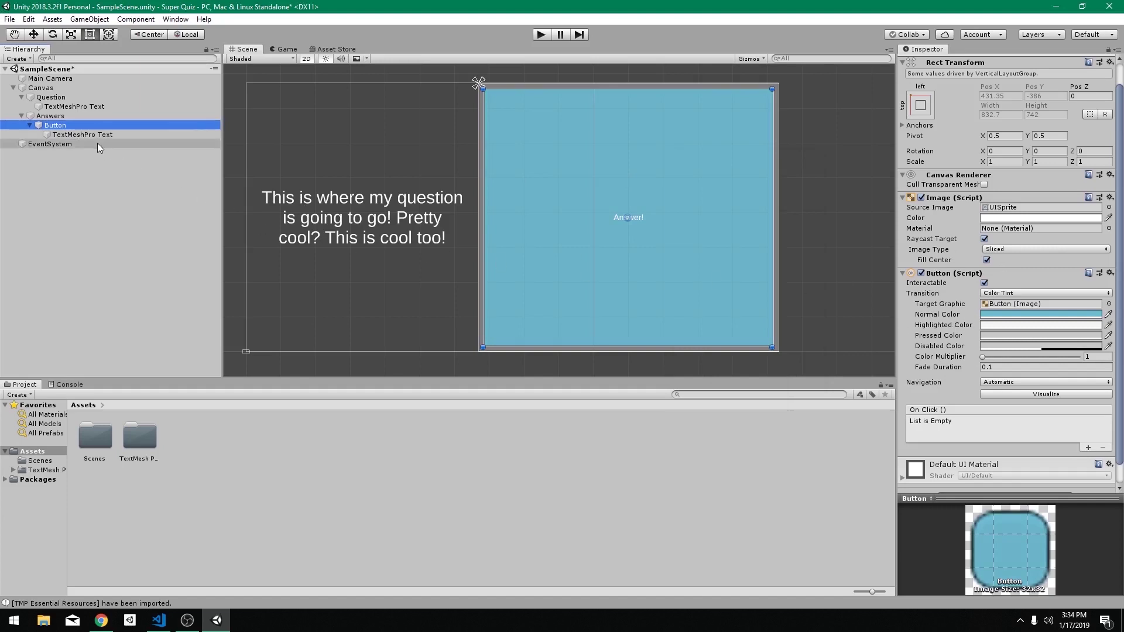
pyautogui.click(117, 136)
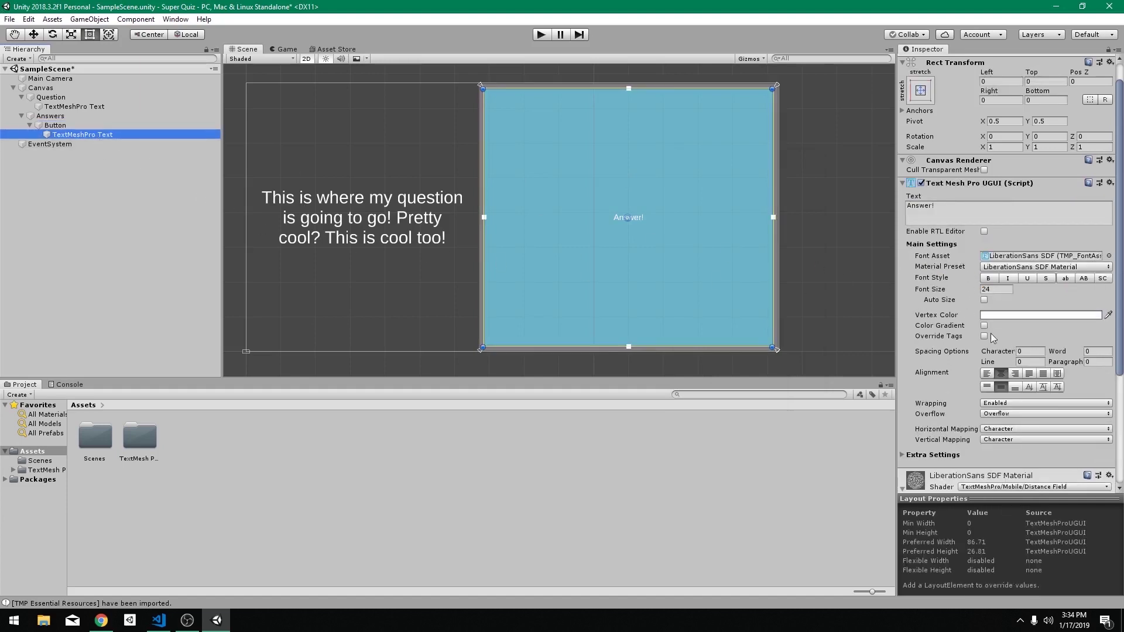
pyautogui.click(994, 289)
pyautogui.press('Return')
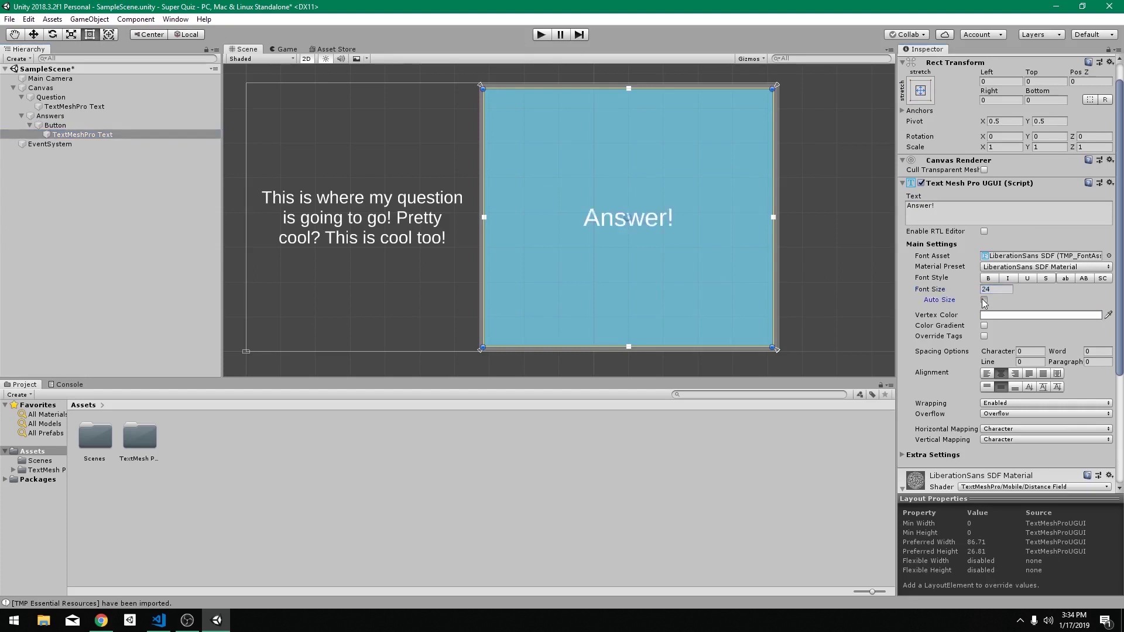
pyautogui.click(984, 301)
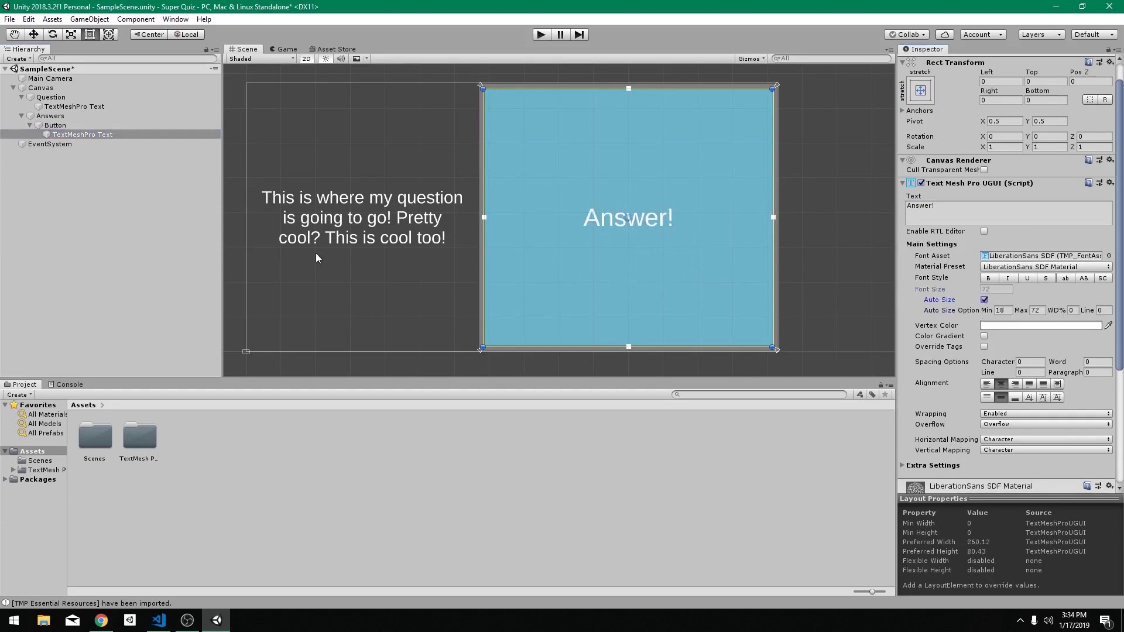
pyautogui.click(58, 126)
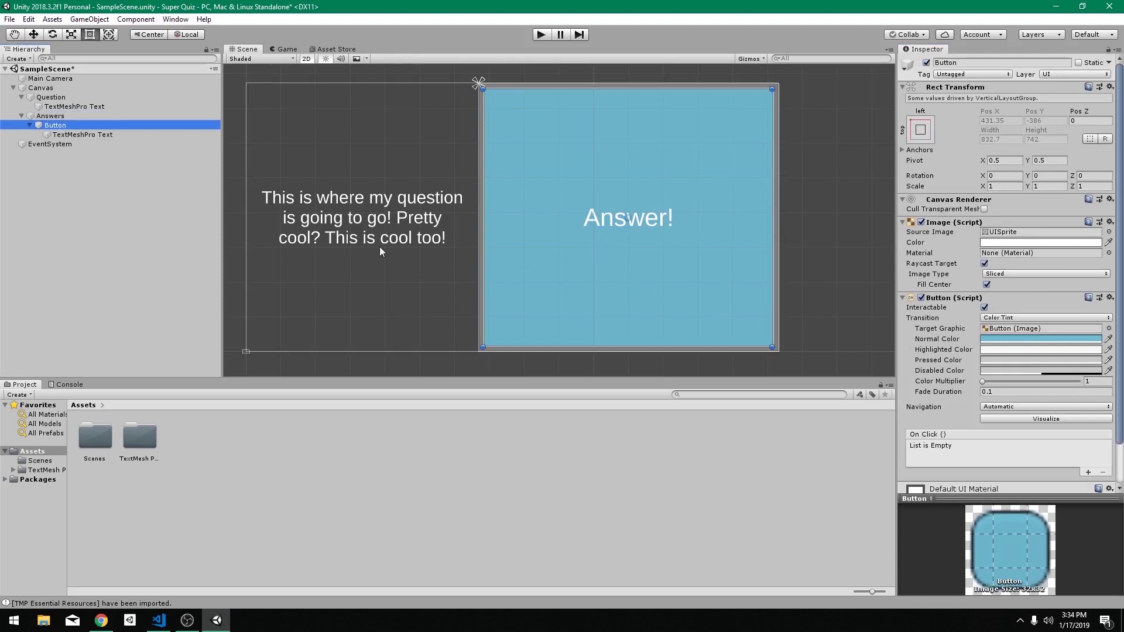
pyautogui.click(62, 135)
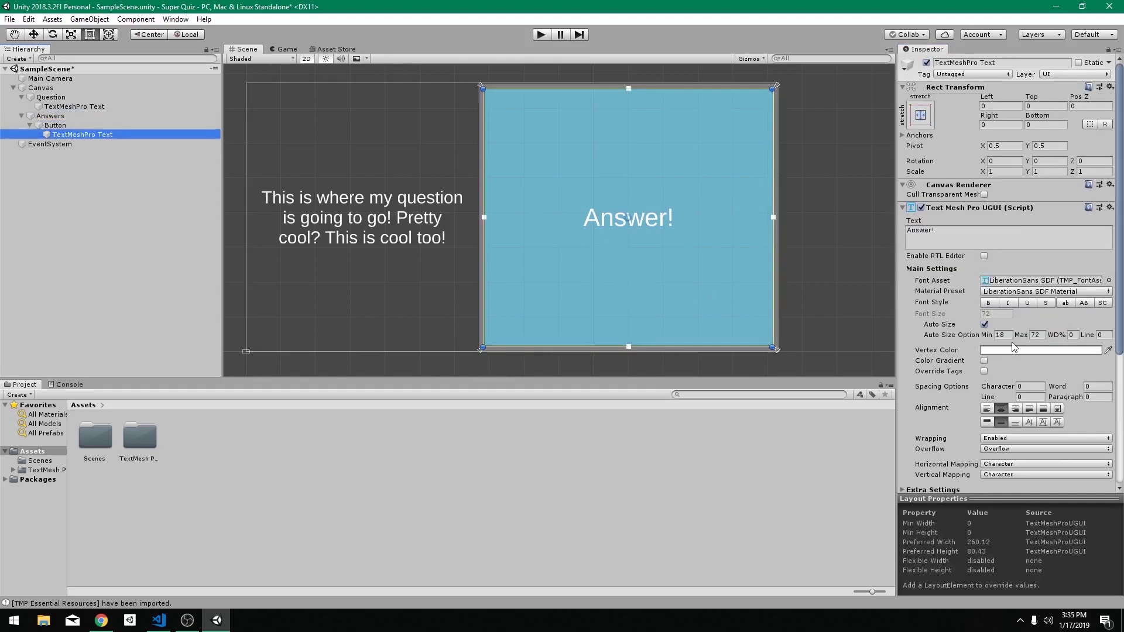
pyautogui.click(1008, 334)
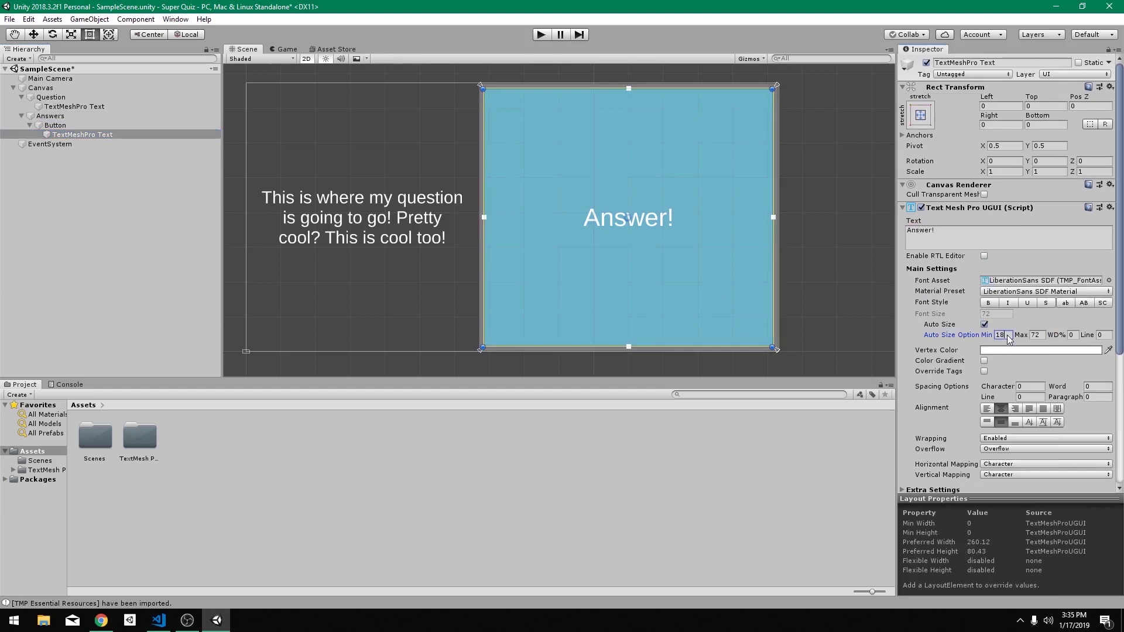
pyautogui.write('1')
pyautogui.click(1037, 334)
pyautogui.write('60')
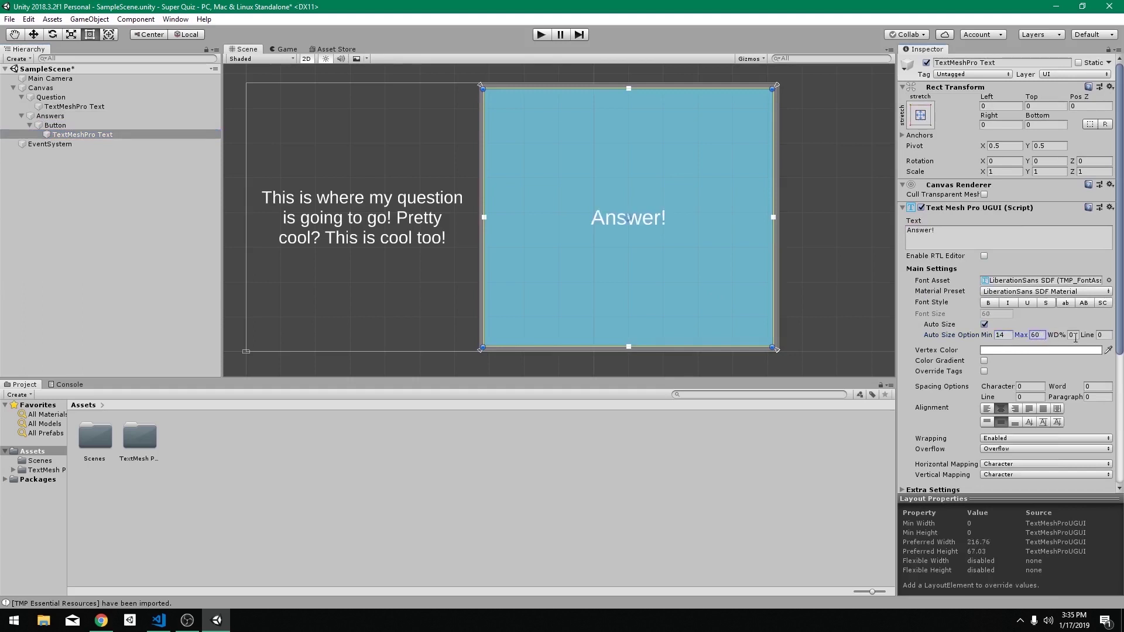
pyautogui.click(48, 194)
pyautogui.click(77, 132)
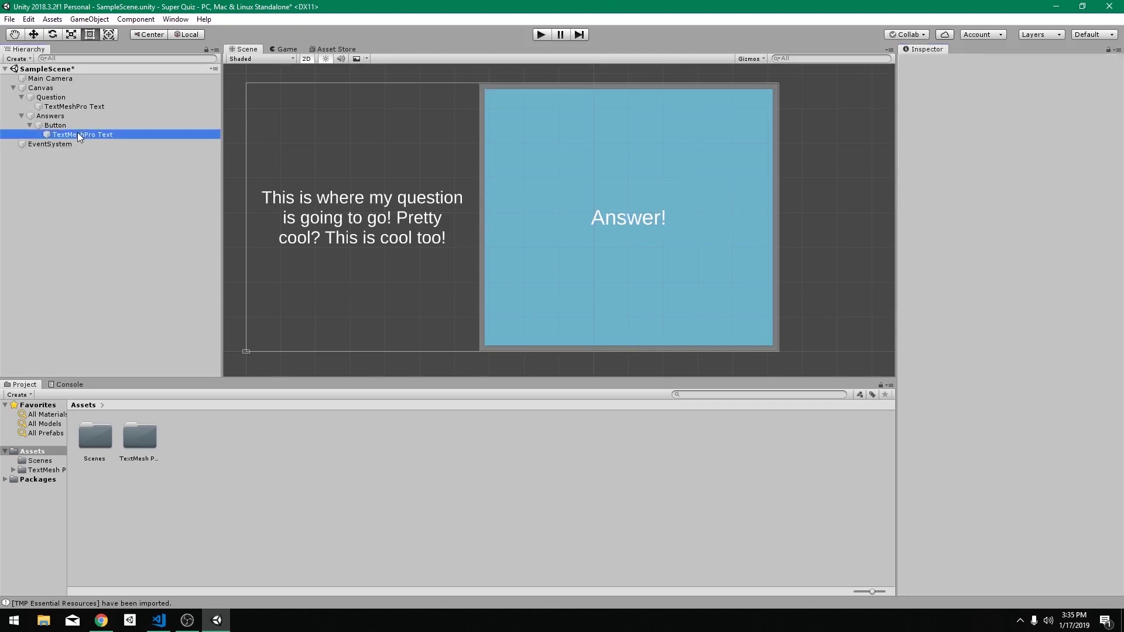
pyautogui.hotkey('ctrl', 'd')
pyautogui.press('Left')
pyautogui.press('Left')
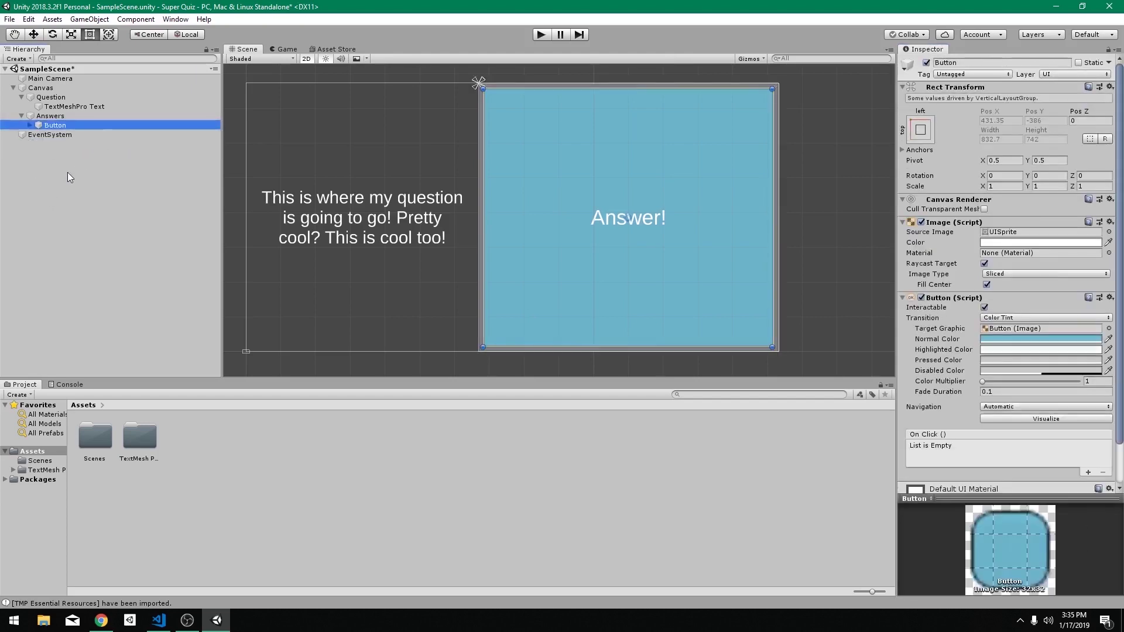
pyautogui.hotkey('ctrl', 'd')
pyautogui.hotkey('ctrl', 'd')
pyautogui.hotkey('ctrl', 'd')
pyautogui.hotkey('ctrl', 'd')
pyautogui.hotkey('ctrl', 'd')
pyautogui.hotkey('ctrl', 'd')
pyautogui.hotkey('ctrl', 'd')
pyautogui.hotkey('ctrl', 'd')
pyautogui.hotkey('ctrl', 'd')
pyautogui.hotkey('ctrl', 'd')
pyautogui.hotkey('ctrl', 'd')
pyautogui.hotkey('ctrl', 'd')
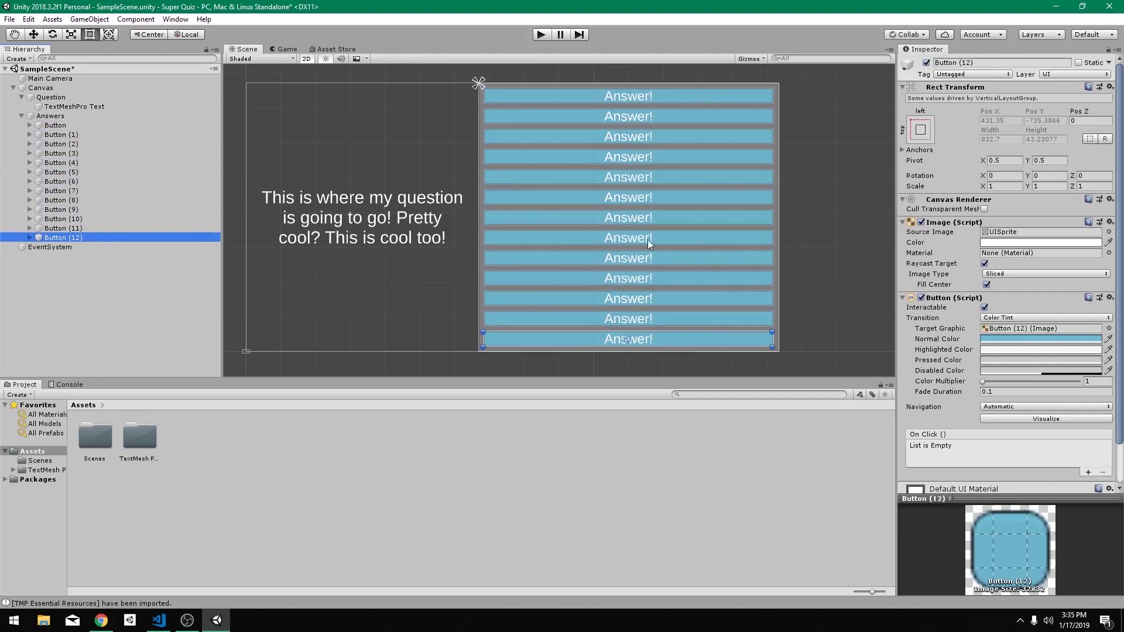
pyautogui.keyDown('shift'); pyautogui.click(76, 135); pyautogui.keyUp('shift')
pyautogui.press('Delete')
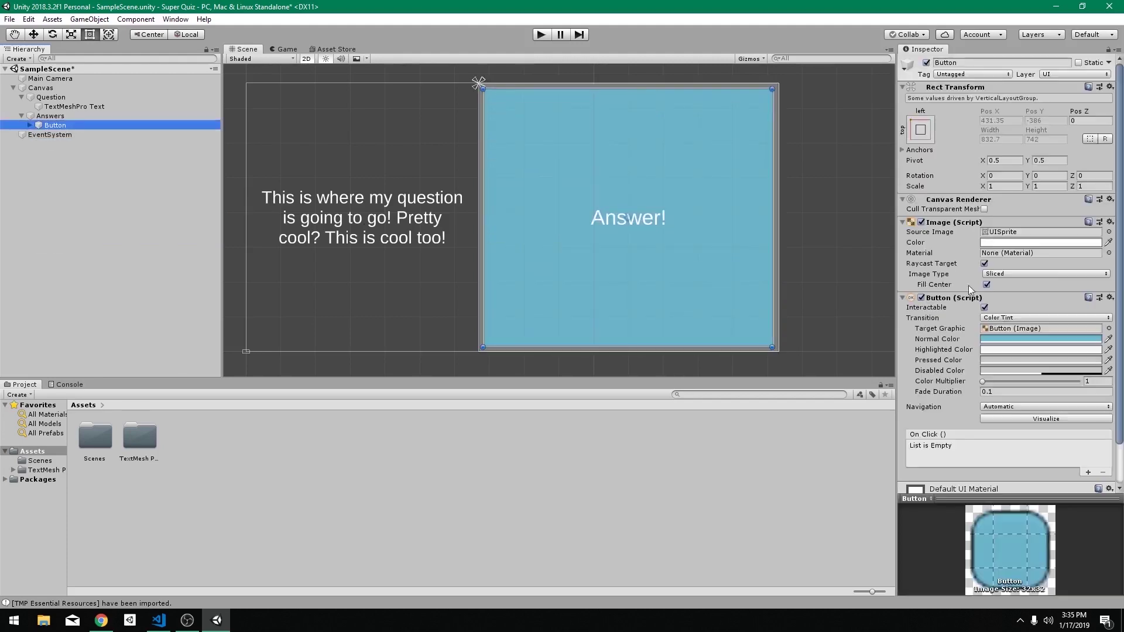
pyautogui.click(29, 125)
pyautogui.click(55, 134)
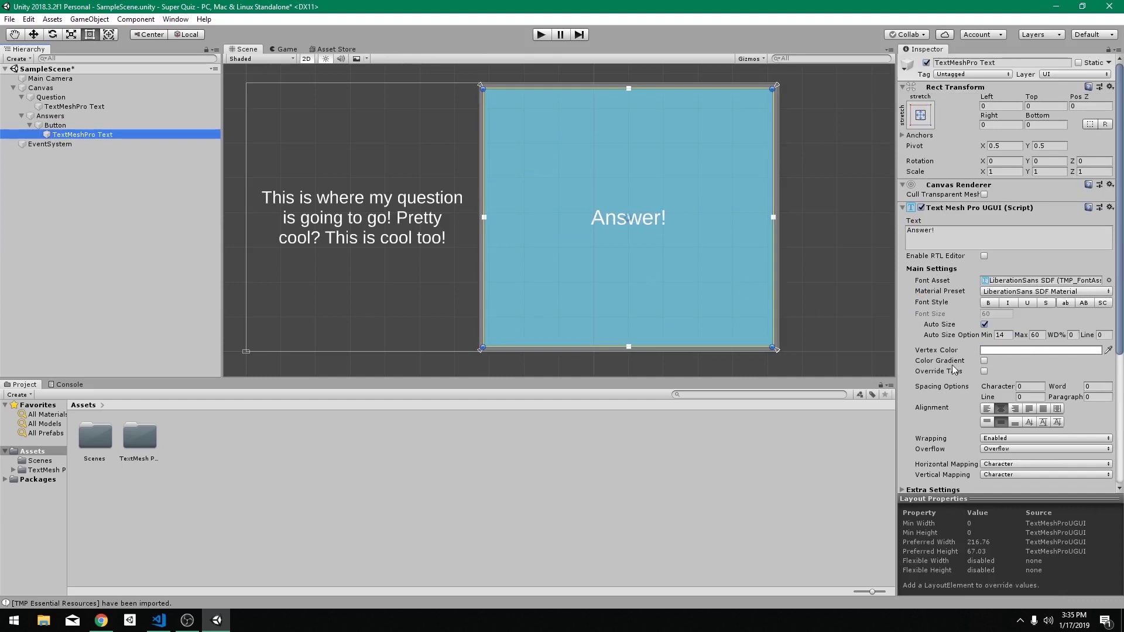
# In Extra Settings, set the Answer text's left, top, right and bottom margins to 10
pyautogui.scroll(-3, 954, 363)
pyautogui.moveTo(630, 89)
pyautogui.mouseDown()
pyautogui.moveTo(626, 110)
pyautogui.moveTo(632, 88)
pyautogui.mouseUp()
pyautogui.scroll(-1, 904, 399)
pyautogui.click(904, 399)
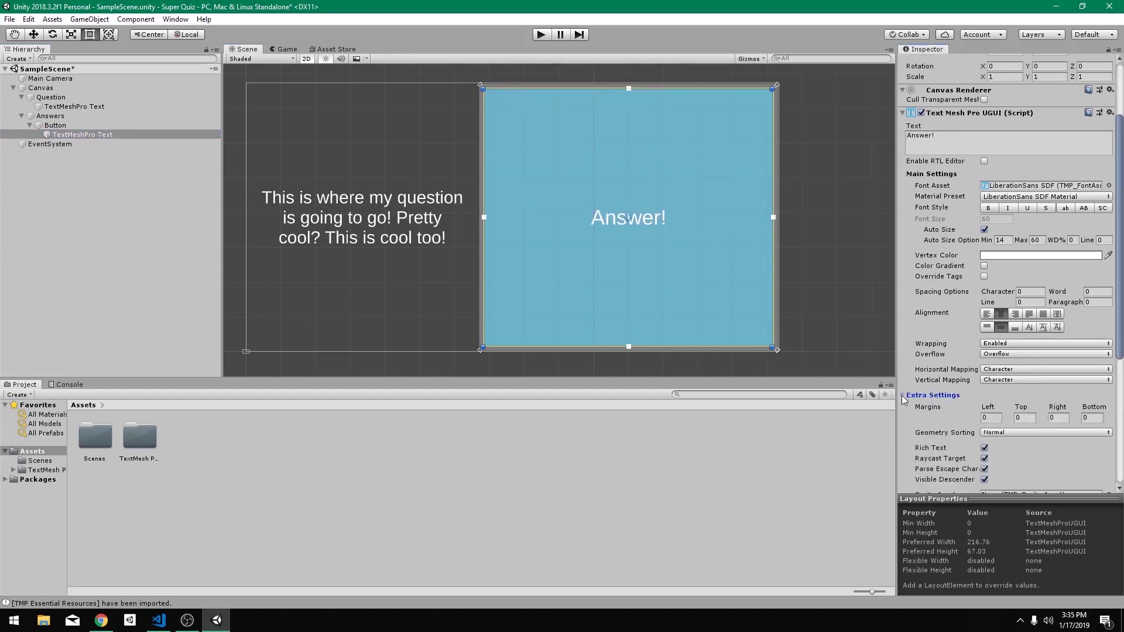
pyautogui.scroll(-3, 904, 399)
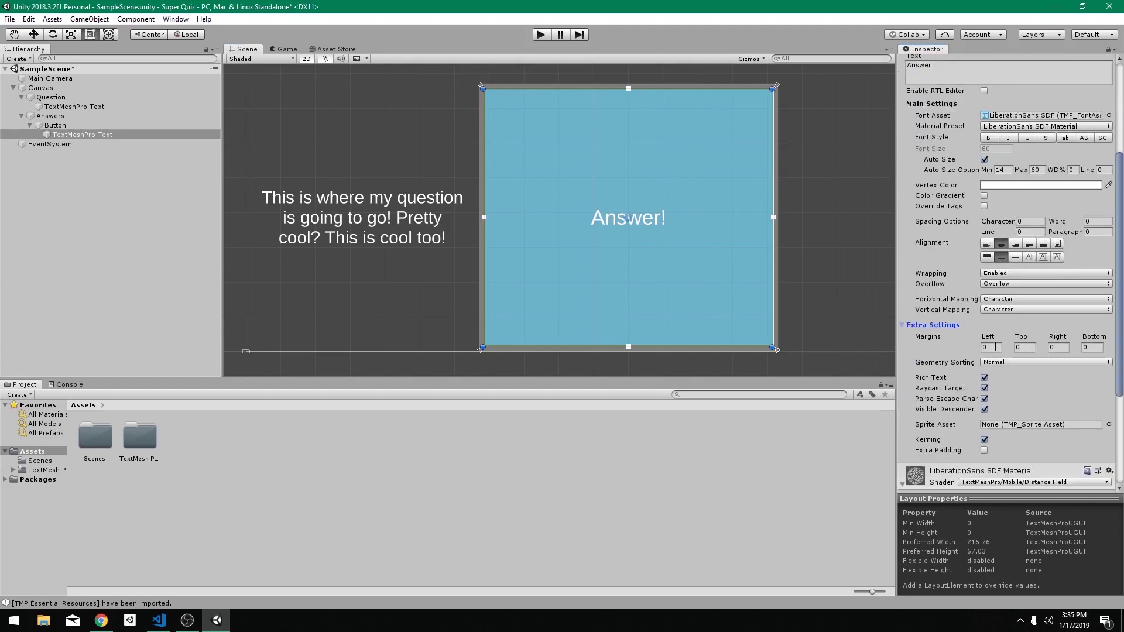
pyautogui.press('Tab')
pyautogui.write('10')
pyautogui.press('Tab')
pyautogui.write('10')
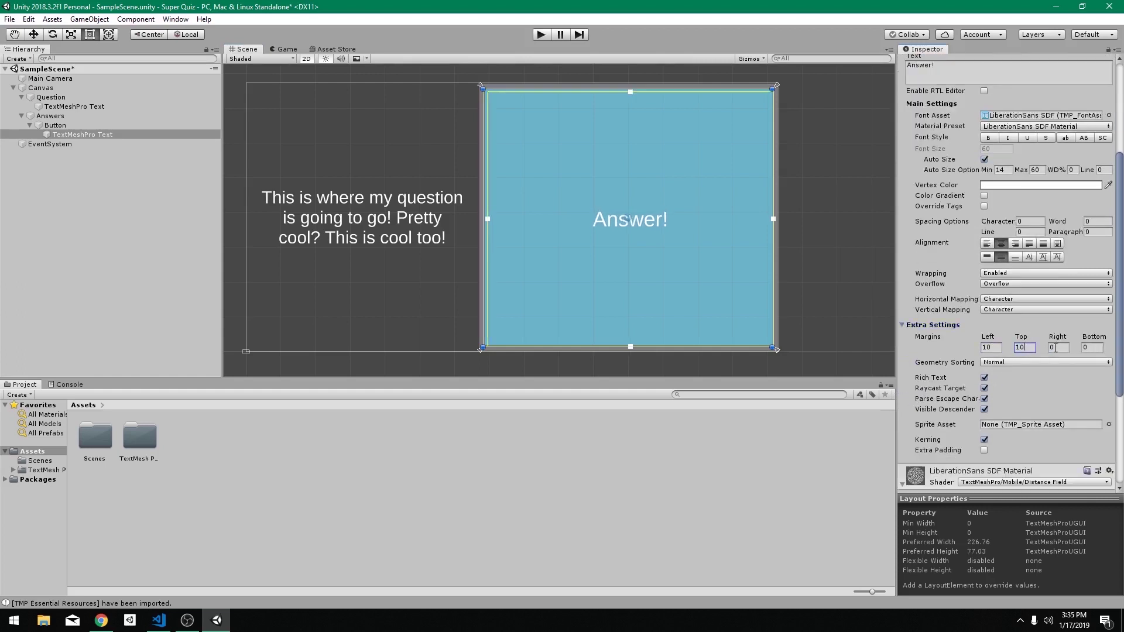
pyautogui.press('Tab')
pyautogui.write('10')
pyautogui.press('Tab')
pyautogui.write('10')
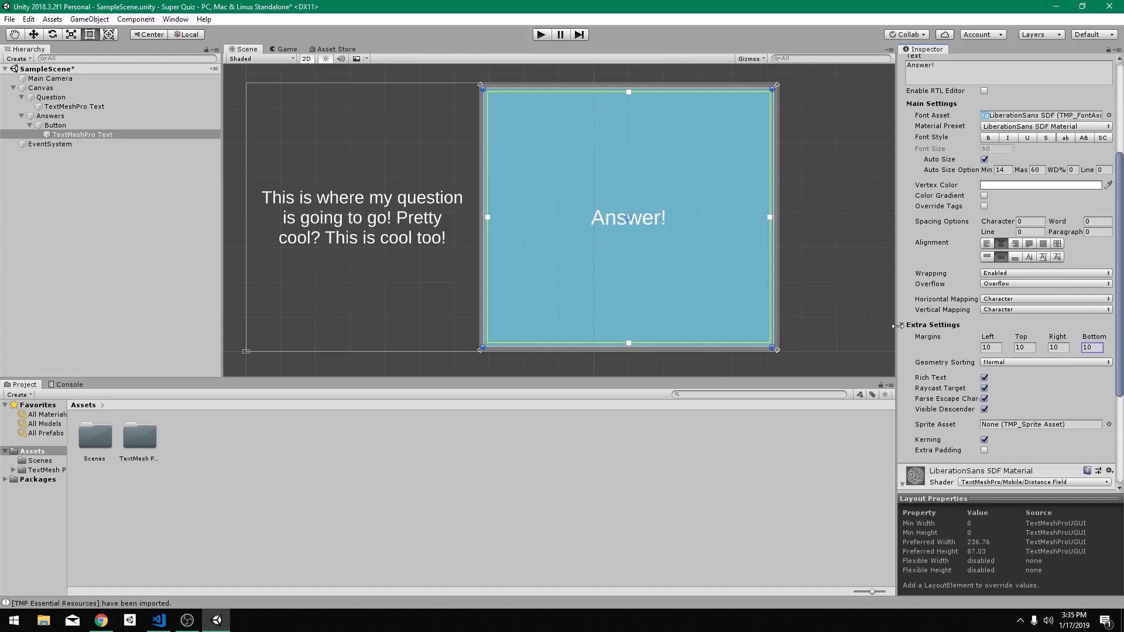
# Duplicate the answer Button so the Answers panel holds four buttons
pyautogui.click(55, 125)
pyautogui.click(30, 125)
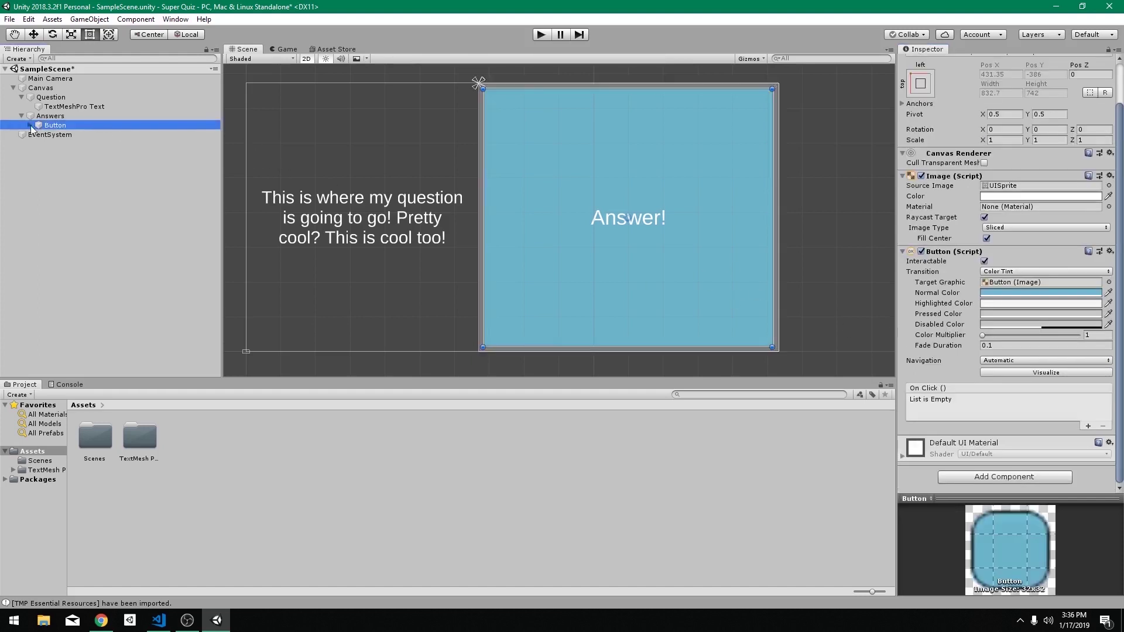
pyautogui.hotkey('ctrl', 'd')
pyautogui.hotkey('ctrl', 'd')
pyautogui.hotkey('ctrl', 'd')
pyautogui.hotkey('ctrl', 'd')
pyautogui.hotkey('ctrl', 'd')
pyautogui.hotkey('ctrl', 'd')
pyautogui.hotkey('ctrl', 'd')
pyautogui.hotkey('ctrl', 'd')
pyautogui.hotkey('ctrl', 'd')
pyautogui.hotkey('ctrl', 'd')
pyautogui.hotkey('ctrl', 'd')
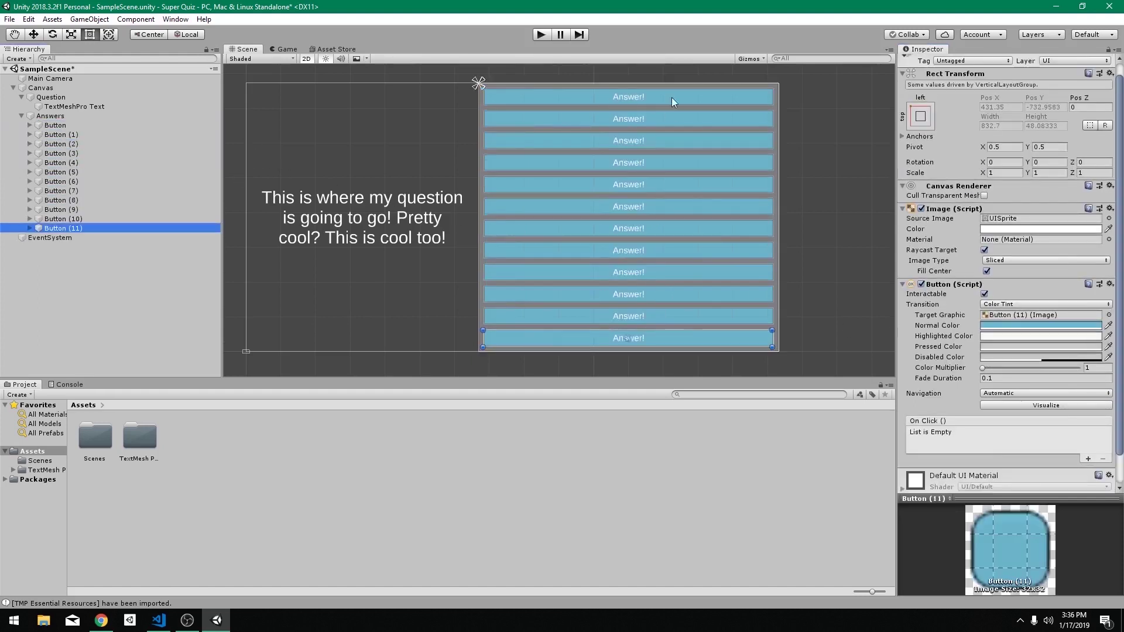
# Set the Game preview aspect to 16:9 and compare it with the Scene layout
pyautogui.click(287, 49)
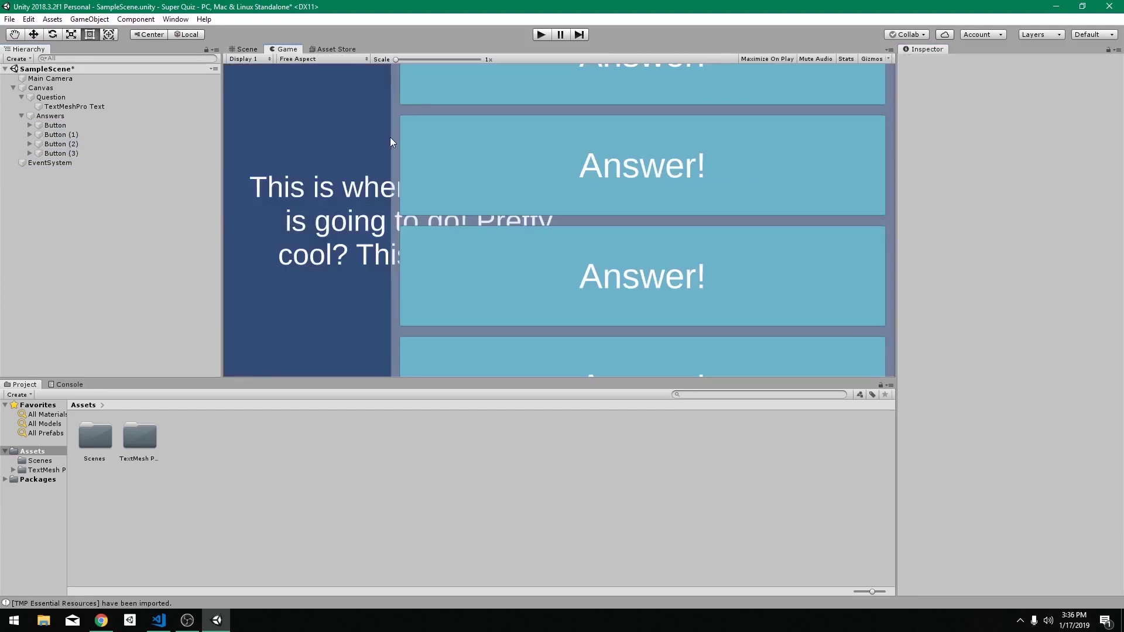
pyautogui.click(301, 59)
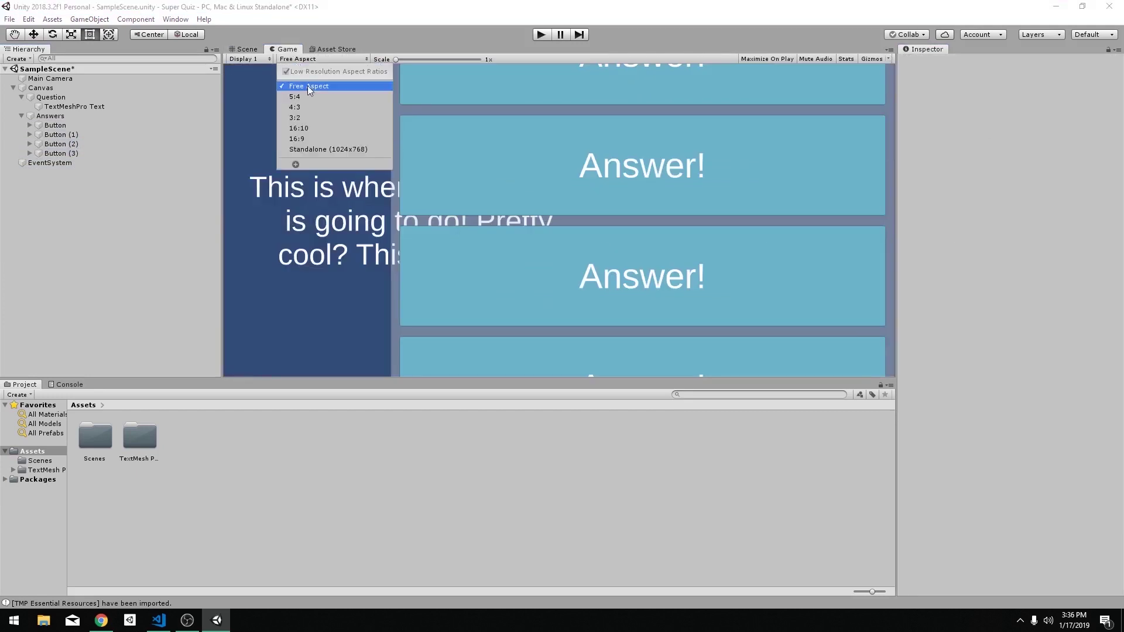
pyautogui.click(313, 139)
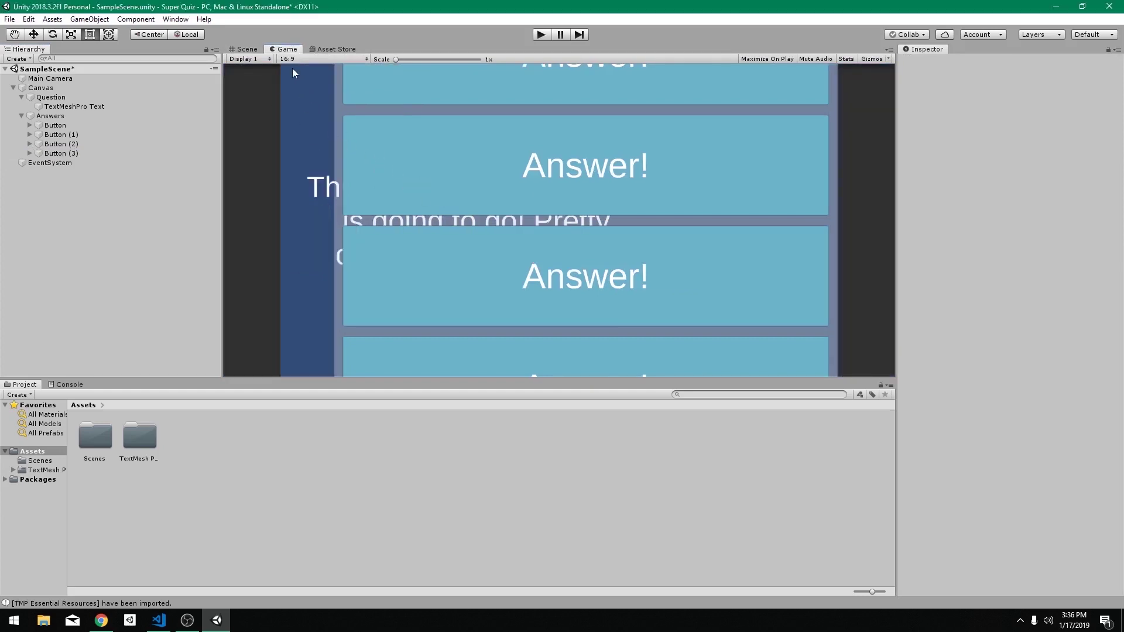
pyautogui.click(247, 49)
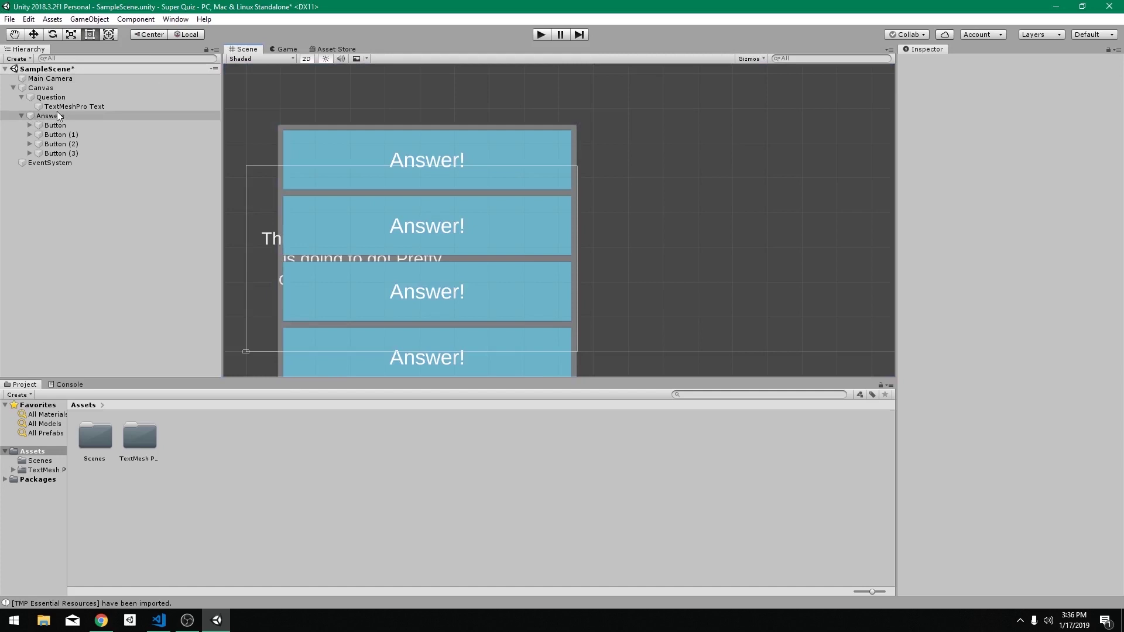
pyautogui.click(287, 49)
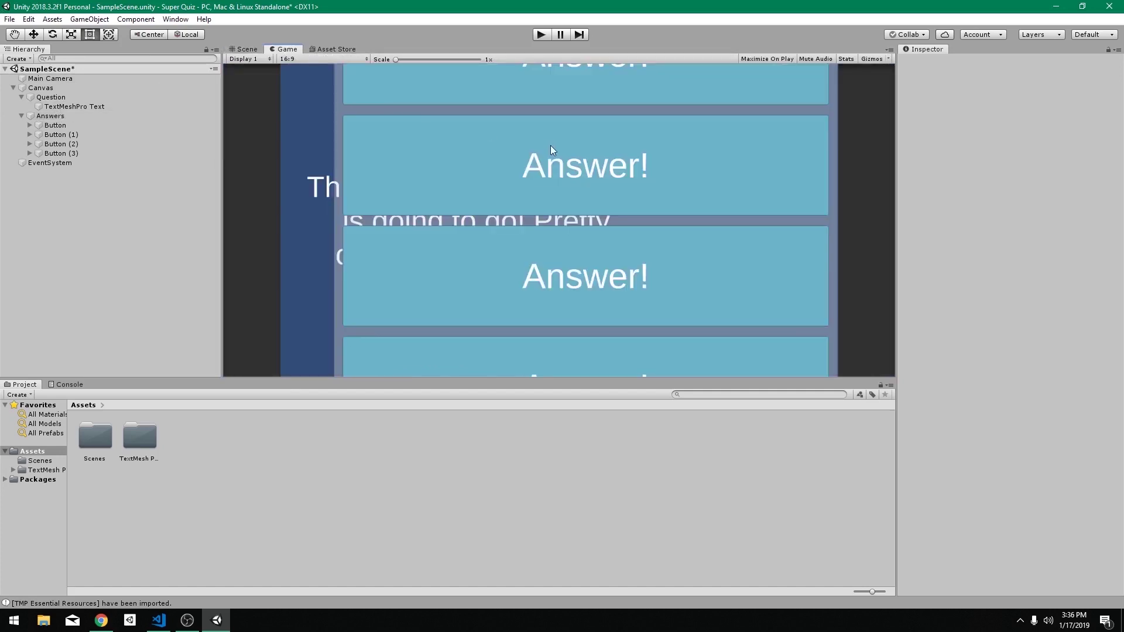
pyautogui.click(247, 50)
pyautogui.scroll(-2, 389, 176)
pyautogui.moveTo(389, 176); pyautogui.dragTo(571, 230)
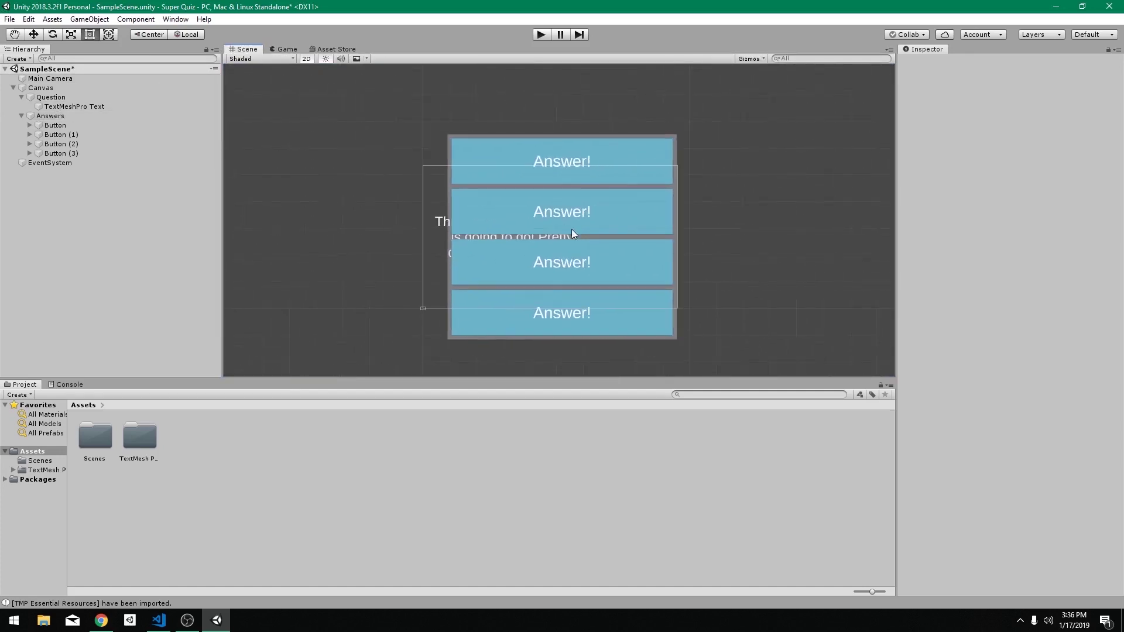
pyautogui.scroll(2, 508, 210)
pyautogui.click(286, 50)
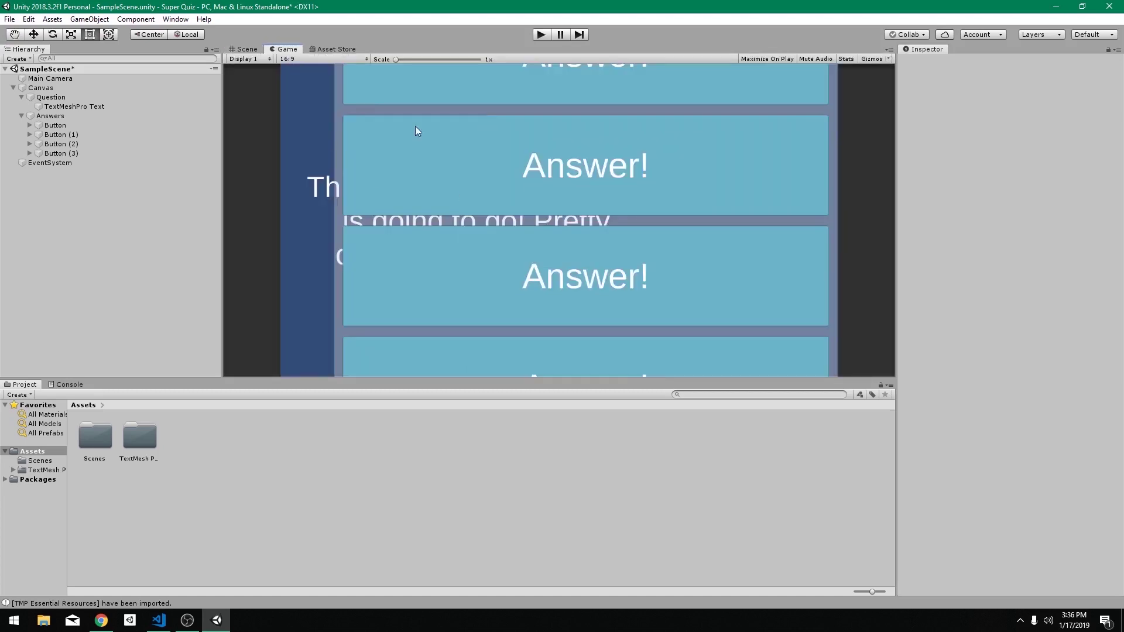
pyautogui.click(248, 49)
pyautogui.click(444, 175)
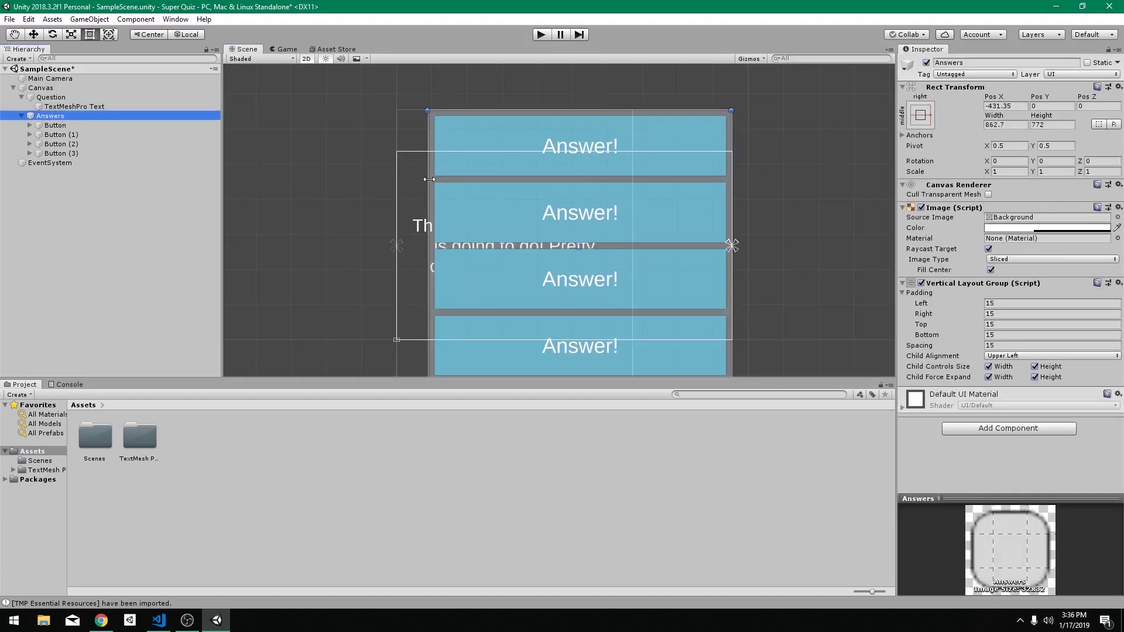
pyautogui.scroll(2, 539, 190)
pyautogui.moveTo(539, 191); pyautogui.dragTo(506, 200, button='middle')
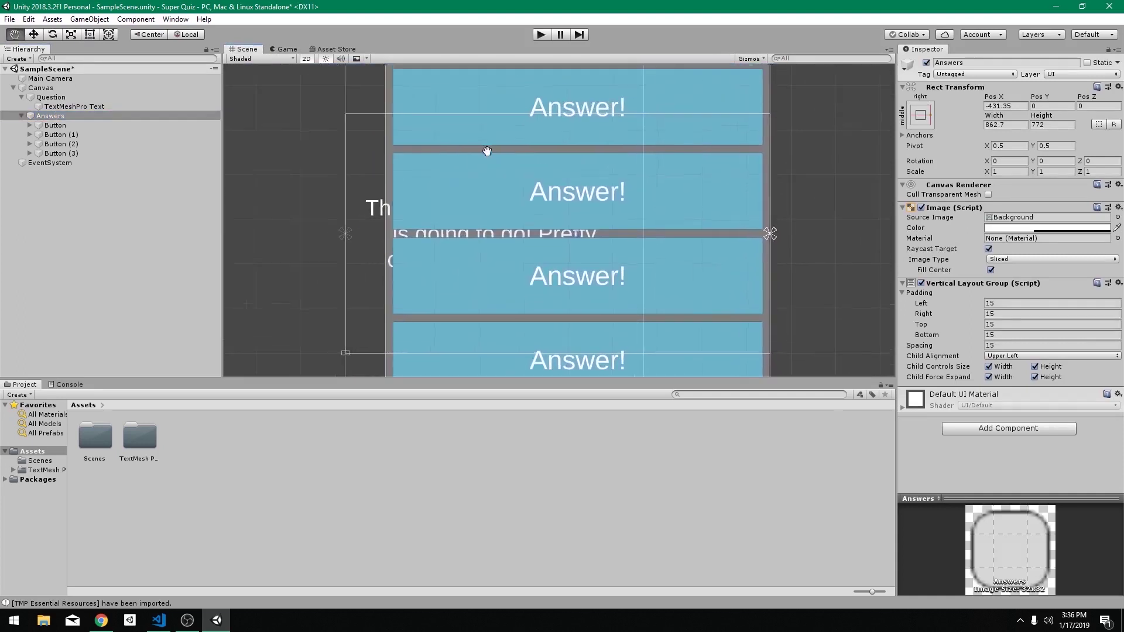
# Set the Canvas Scaler's UI Scale Mode to Scale With Screen Size, keeping the 16:9 preview
pyautogui.doubleClick(41, 88)
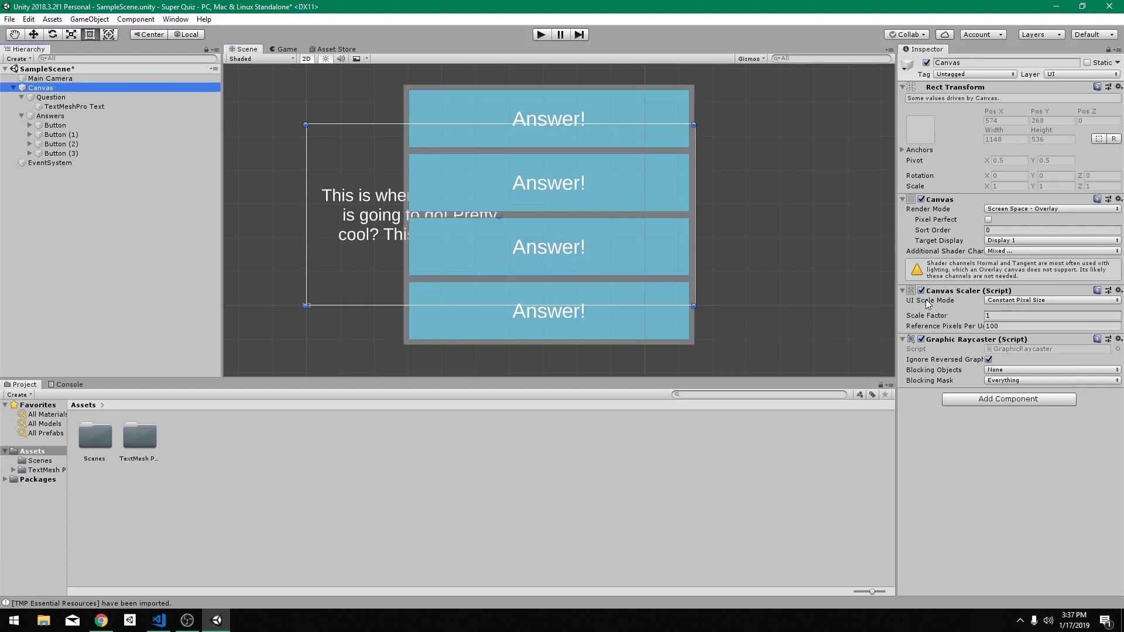
pyautogui.click(1011, 303)
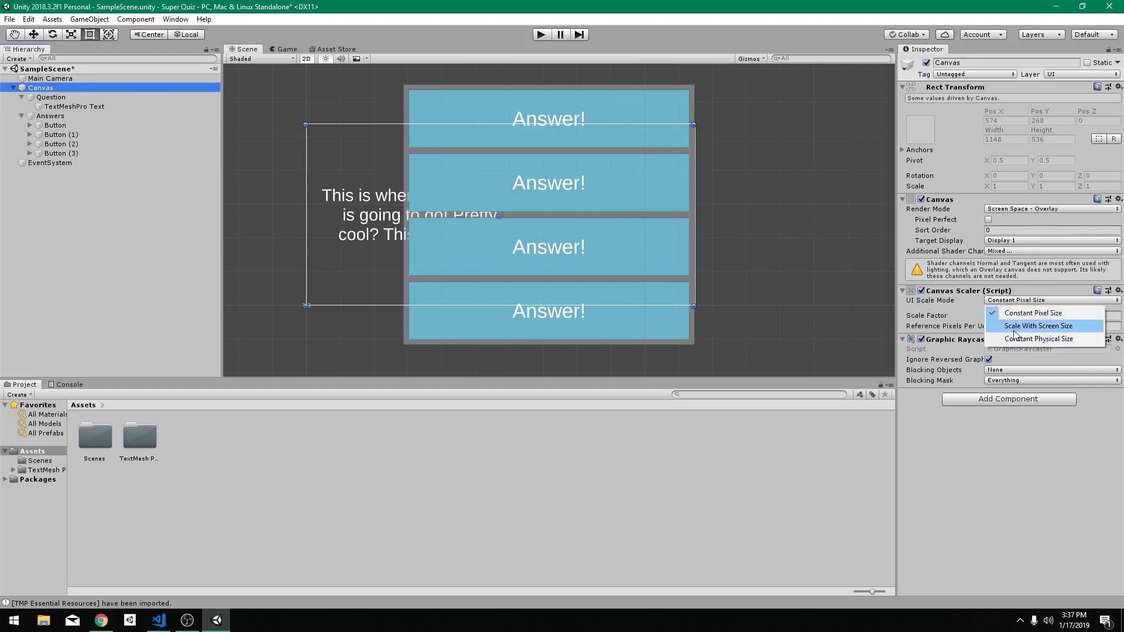
pyautogui.click(1033, 326)
pyautogui.scroll(-3, 563, 272)
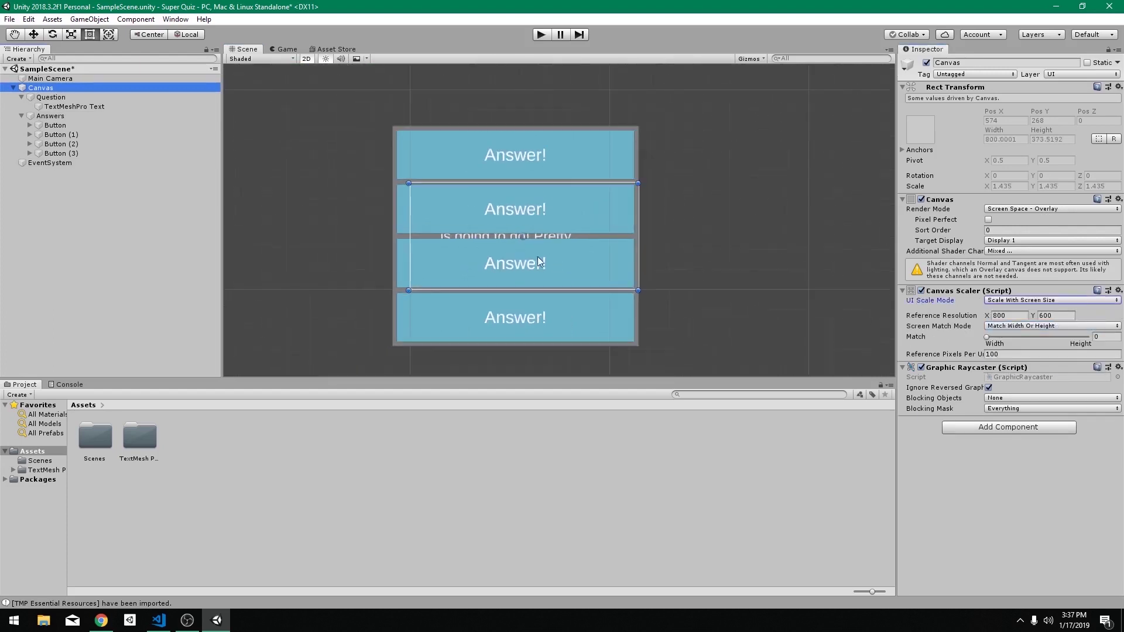
pyautogui.click(287, 50)
pyautogui.click(292, 60)
pyautogui.click(317, 139)
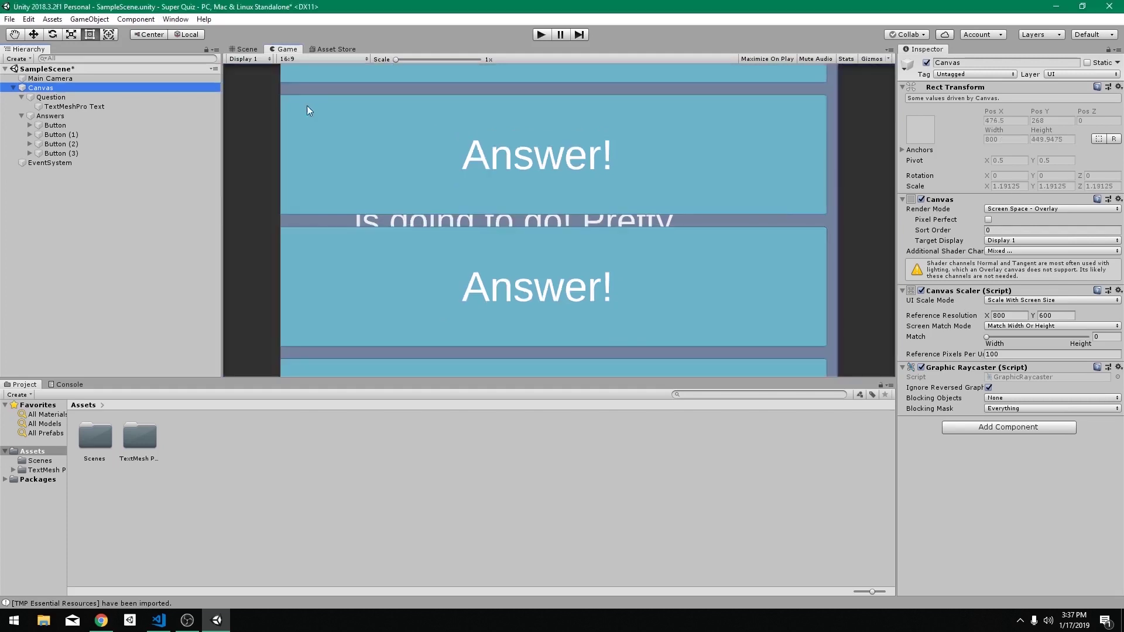
pyautogui.click(246, 49)
pyautogui.scroll(2, 565, 223)
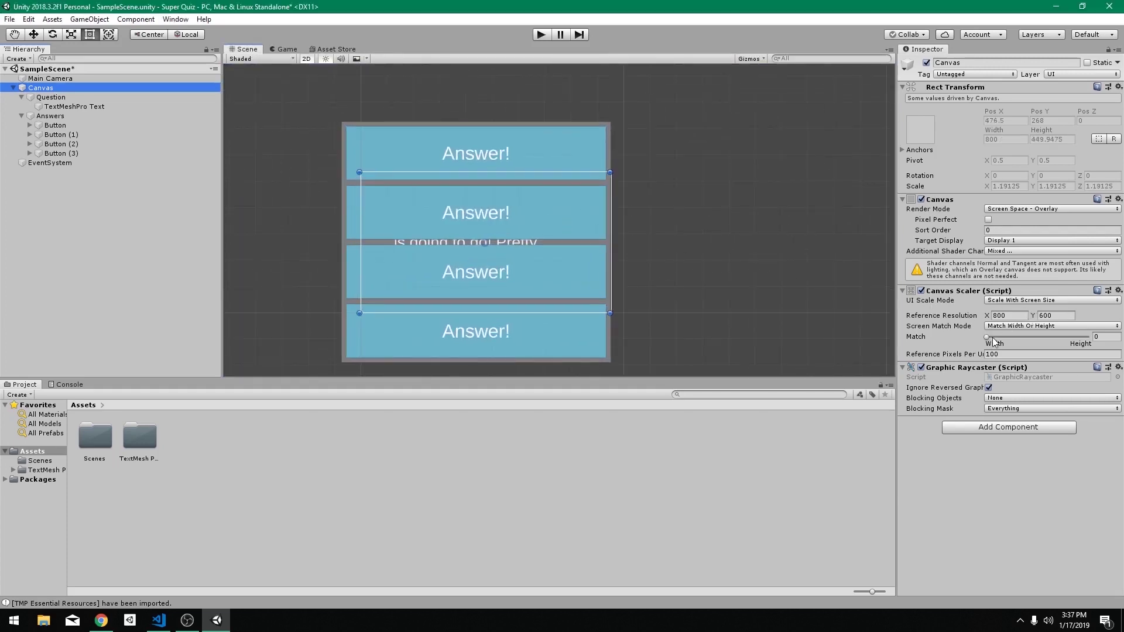
# Drag the Canvas Scaler Match slider to 0.5, balancing width and height
pyautogui.moveTo(988, 337); pyautogui.dragTo(1036, 342)
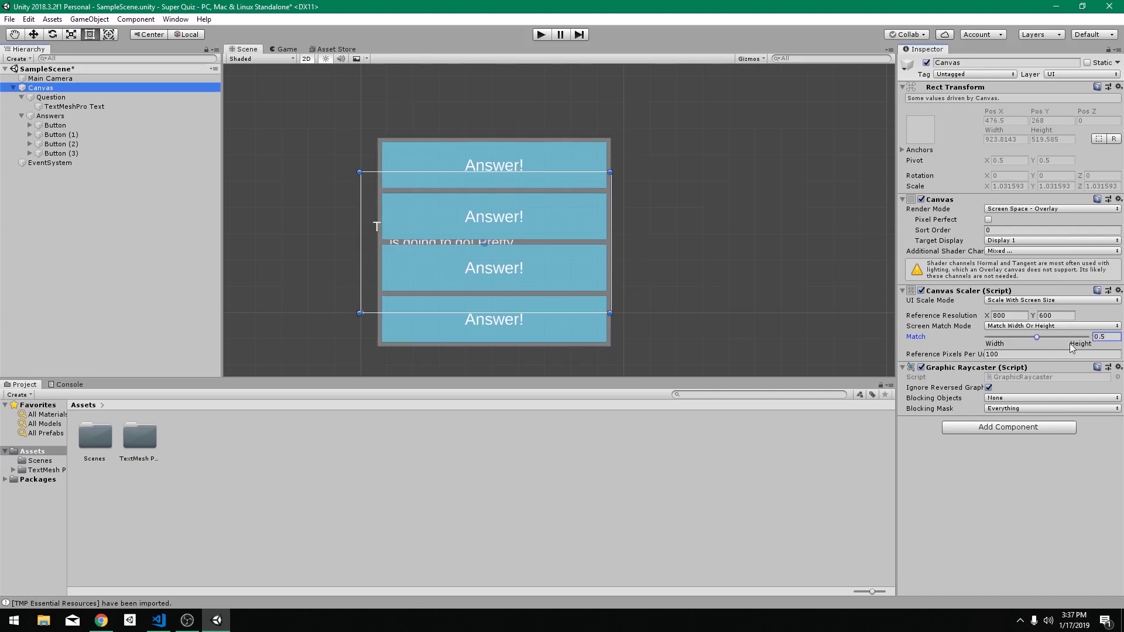
pyautogui.moveTo(896, 327); pyautogui.dragTo(853, 328)
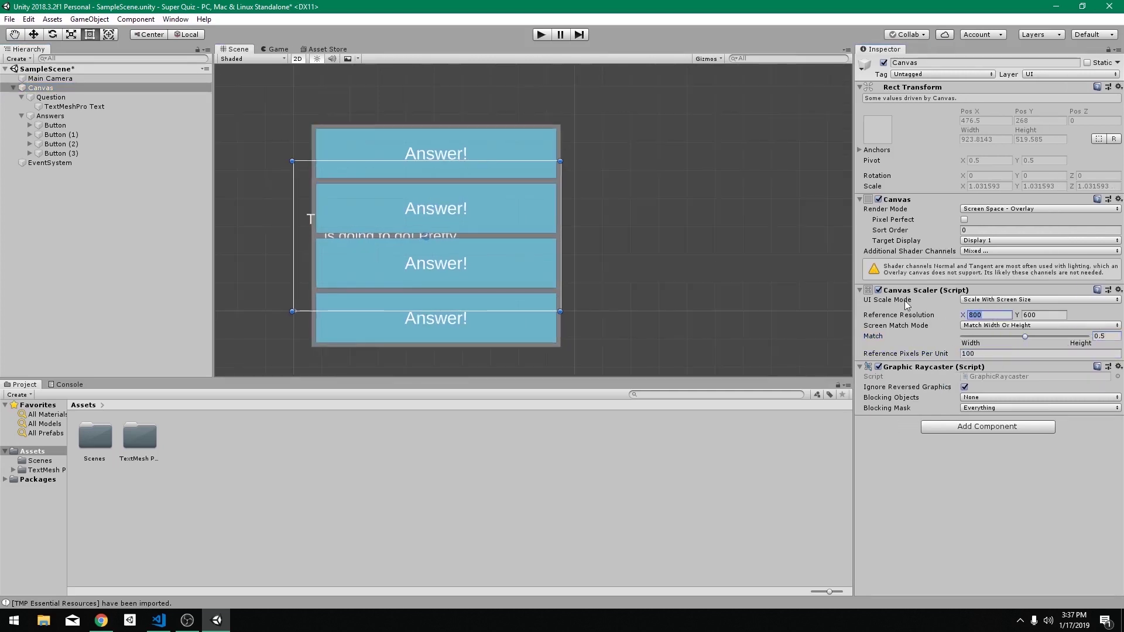
pyautogui.click(984, 314)
# Set the Canvas Scaler reference resolution to 1280 x 720
pyautogui.write('1280')
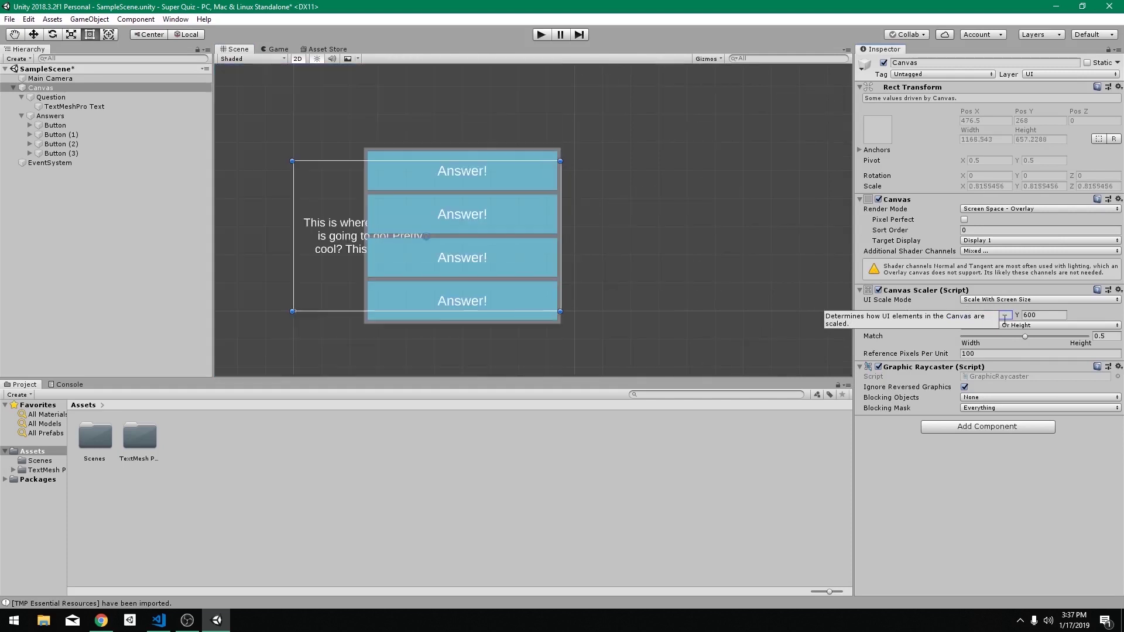
pyautogui.press('Tab')
pyautogui.write('720')
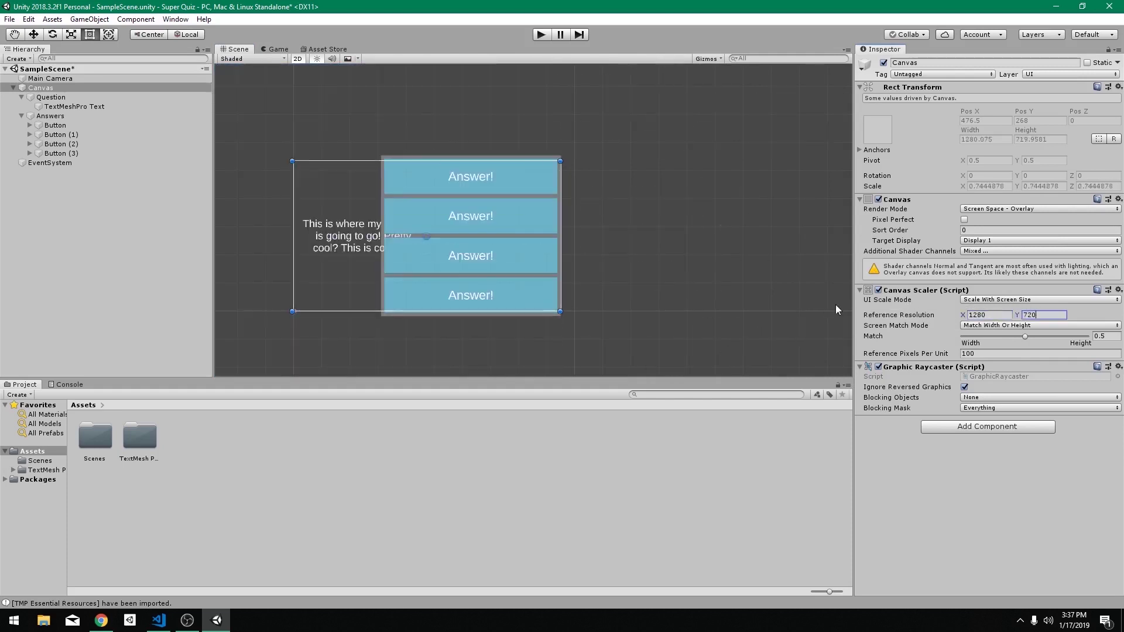
pyautogui.scroll(3, 529, 231)
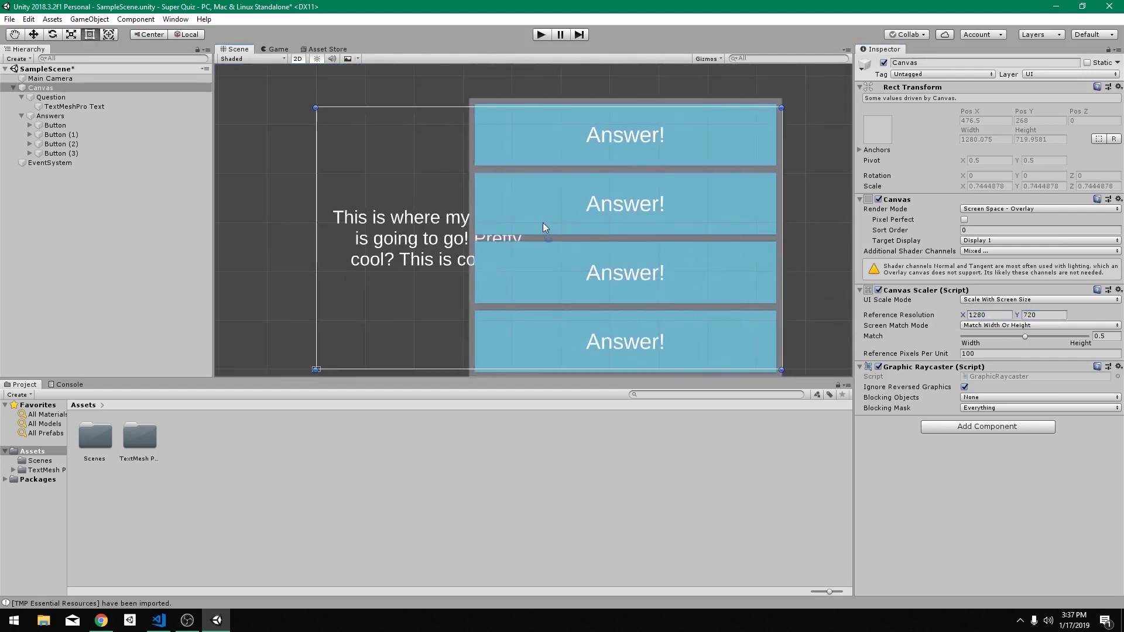
# Narrow the Answers panel and pull the Question panel's right edge in to meet it
pyautogui.click(50, 116)
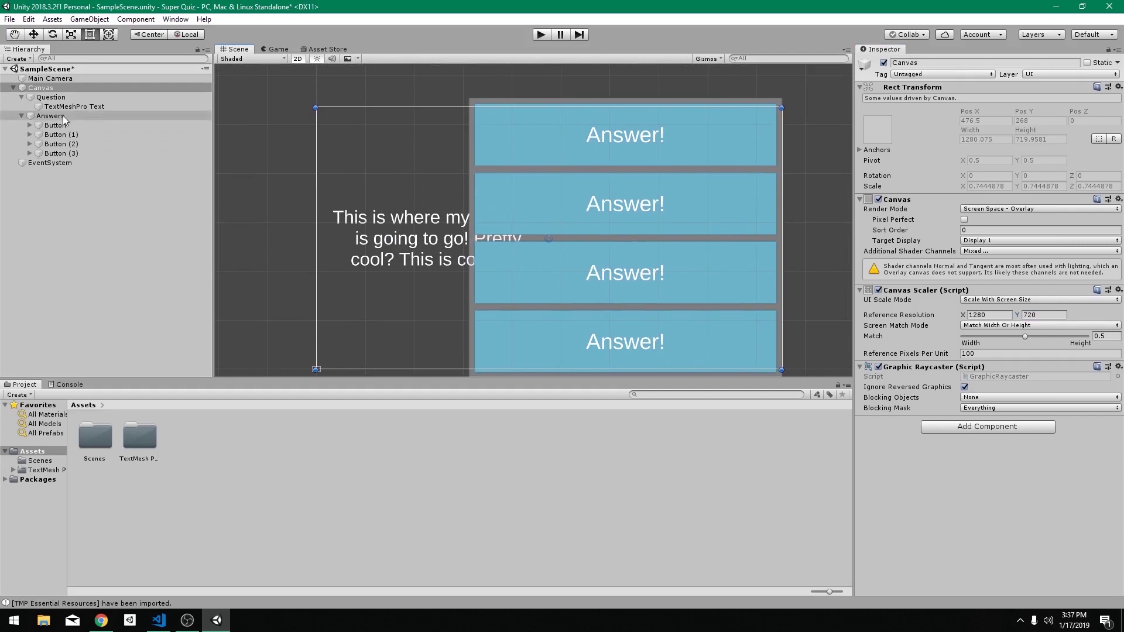
pyautogui.moveTo(449, 175); pyautogui.dragTo(418, 174, button='middle')
pyautogui.moveTo(418, 173); pyautogui.dragTo(499, 174)
pyautogui.click(461, 299)
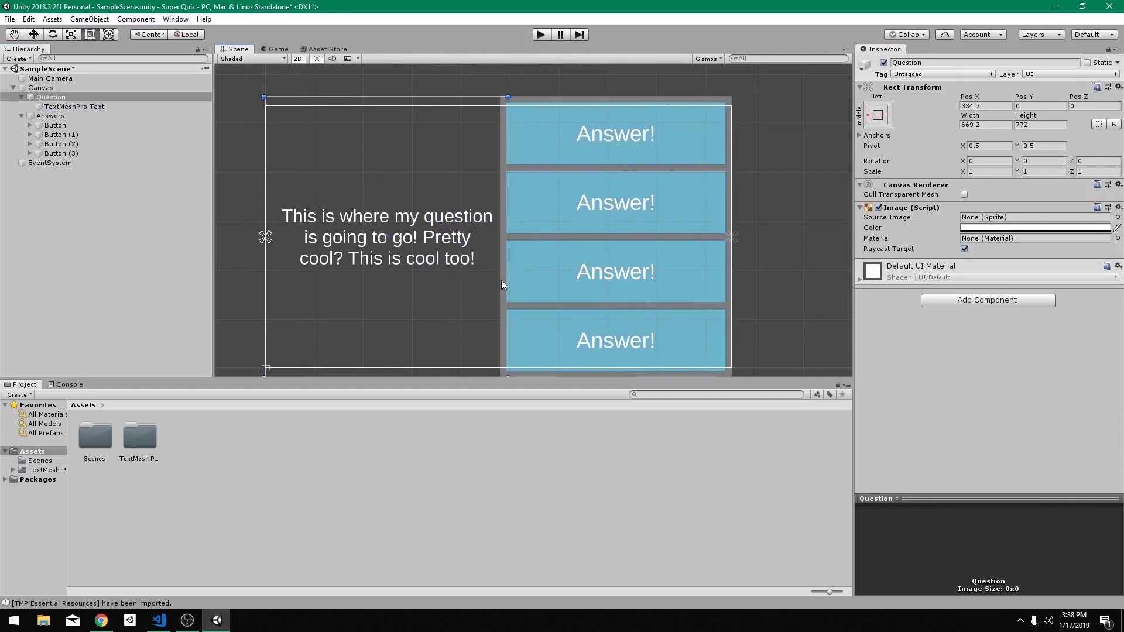
pyautogui.moveTo(501, 280); pyautogui.dragTo(495, 276)
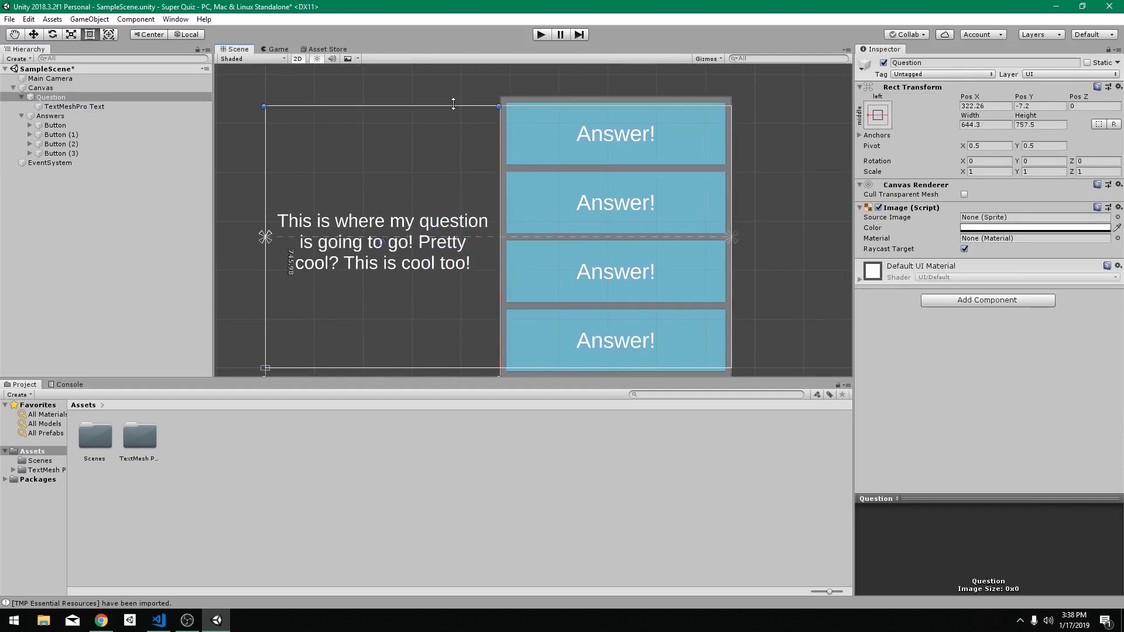
# Adjust the Answers and Question top and bottom edges to about 720 tall
pyautogui.click(511, 100)
pyautogui.moveTo(512, 99); pyautogui.dragTo(518, 106)
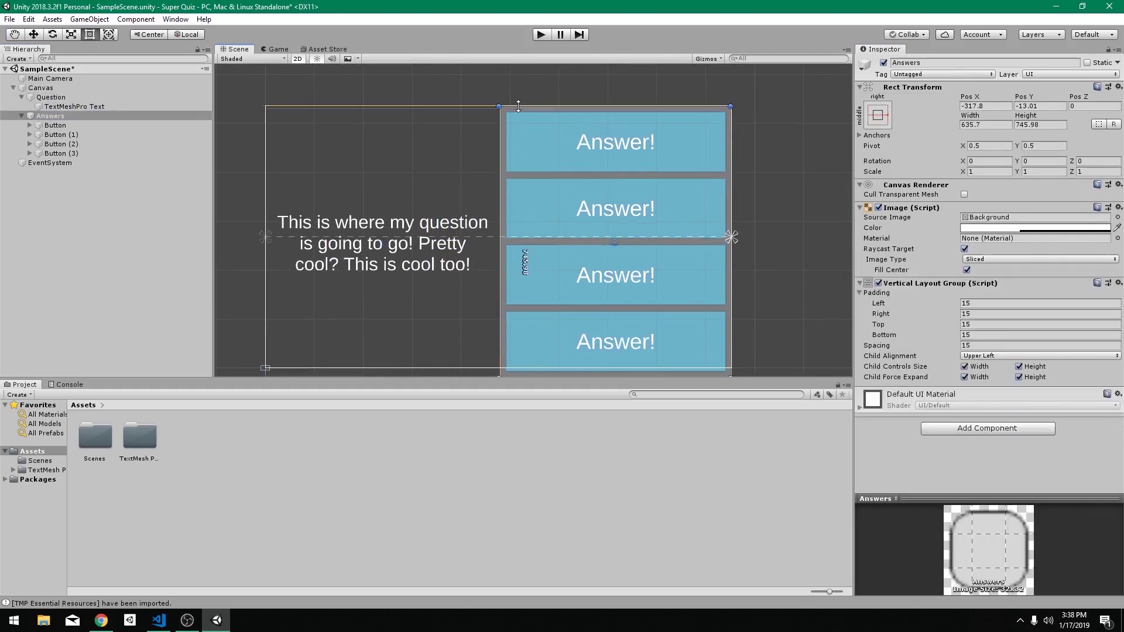
pyautogui.moveTo(579, 375); pyautogui.dragTo(557, 288, button='middle')
pyautogui.moveTo(557, 287); pyautogui.dragTo(556, 277)
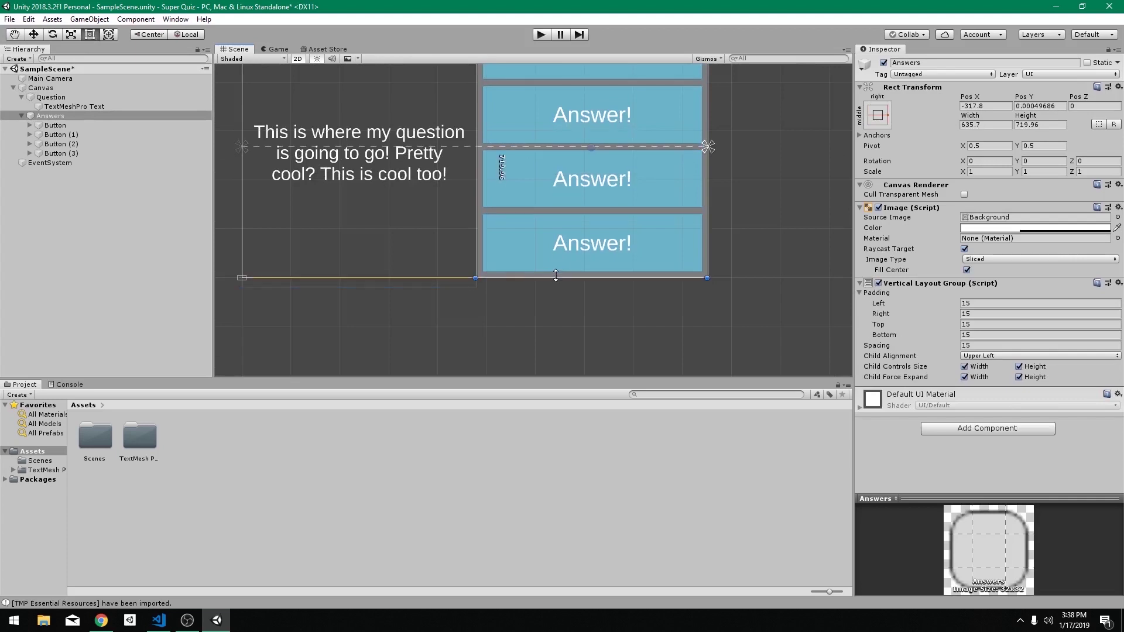
pyautogui.click(458, 280)
pyautogui.press('f')
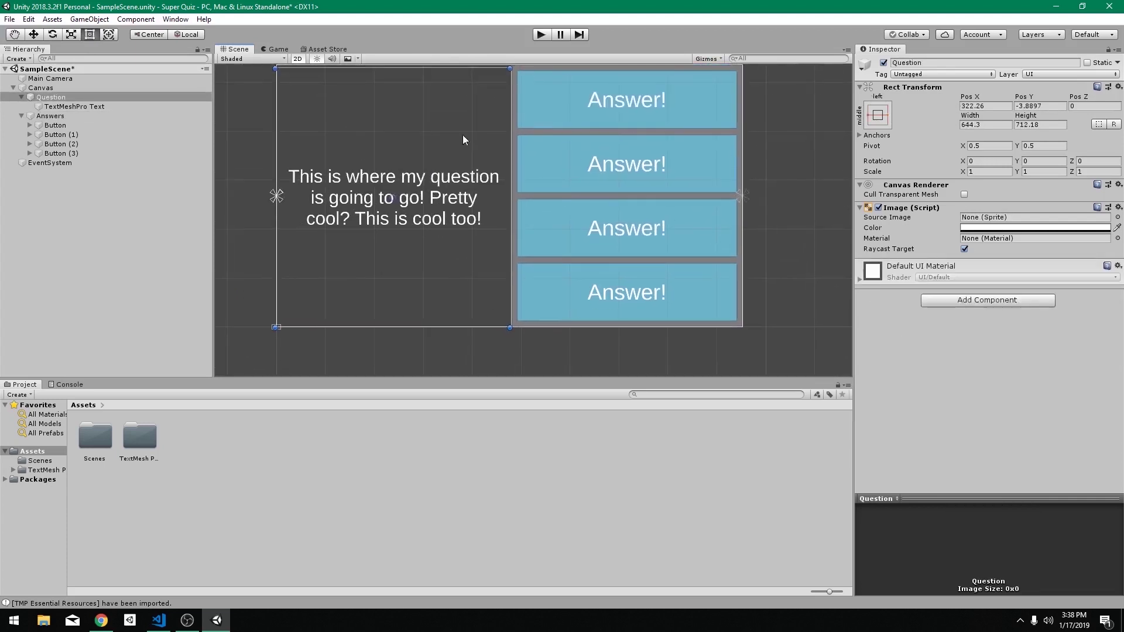
pyautogui.moveTo(475, 124); pyautogui.dragTo(474, 120)
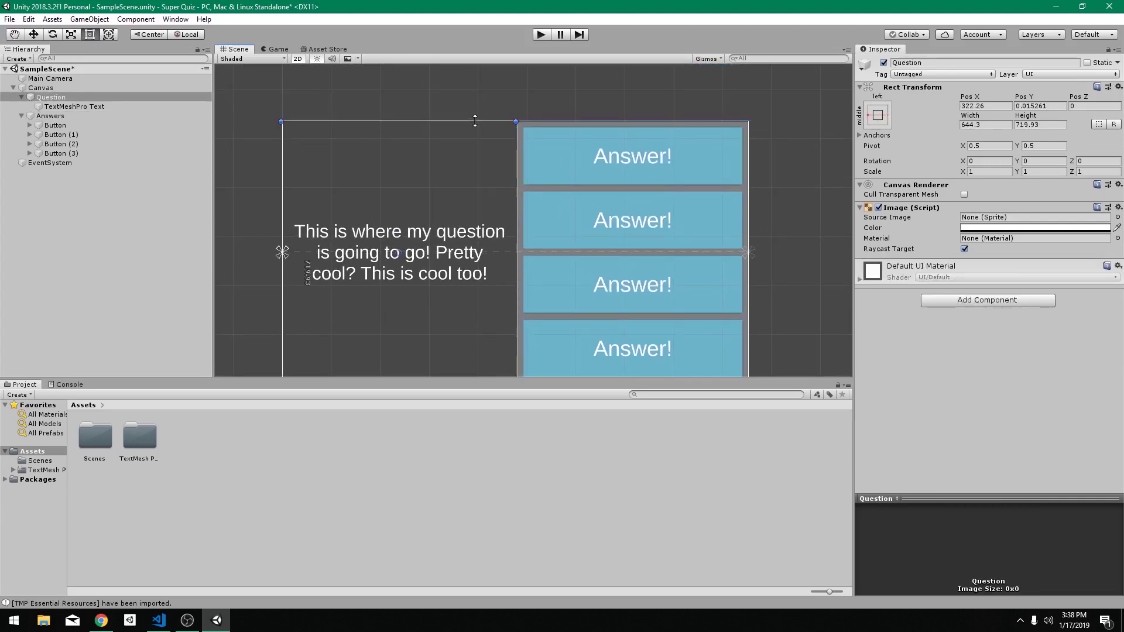
pyautogui.click(780, 223)
# Preview the game at Free Aspect, then switch it back to 16:9
pyautogui.click(277, 49)
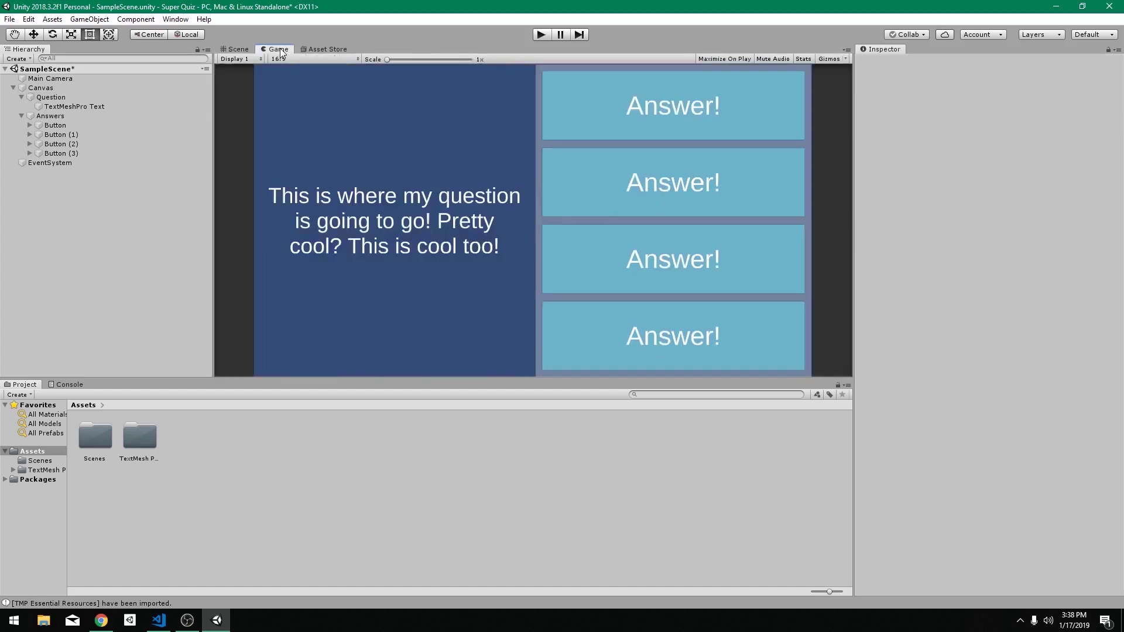
pyautogui.click(307, 57)
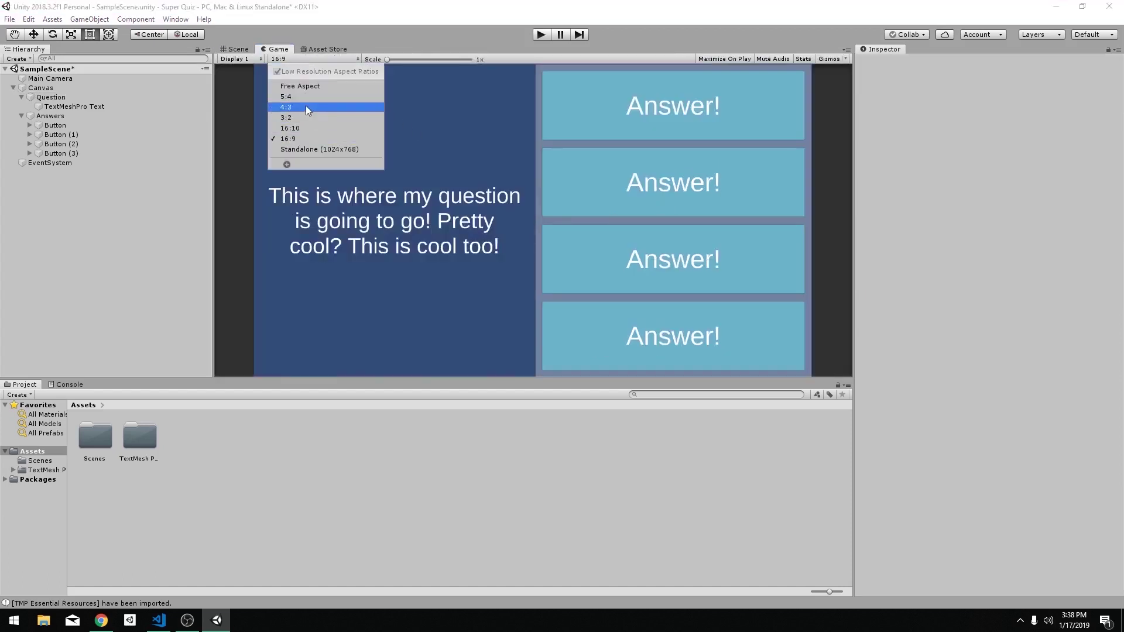
pyautogui.click(311, 87)
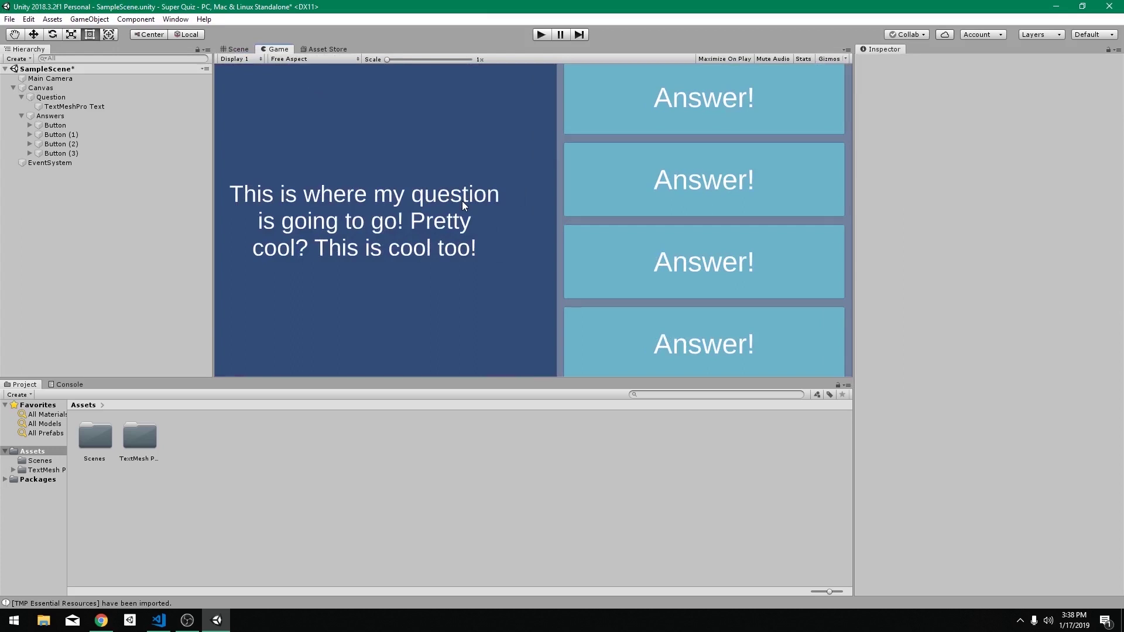
pyautogui.click(307, 59)
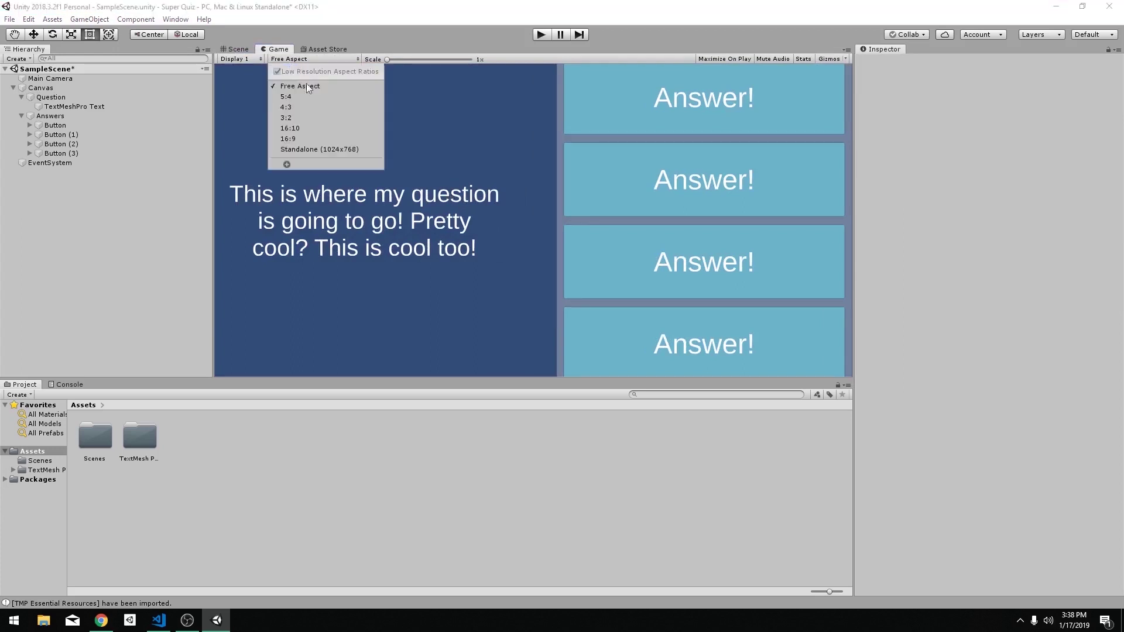
pyautogui.click(285, 139)
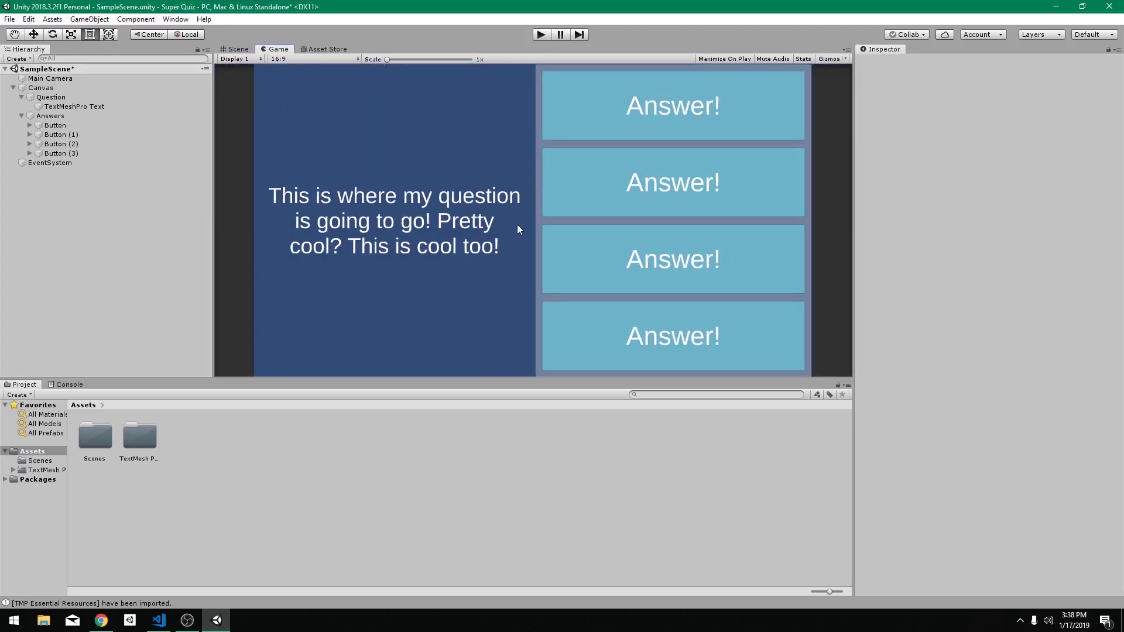
pyautogui.click(289, 59)
pyautogui.click(357, 193)
# Undock and enlarge the Game view, then restore the editor layout and recentre the scene
pyautogui.moveTo(281, 49); pyautogui.dragTo(430, 33)
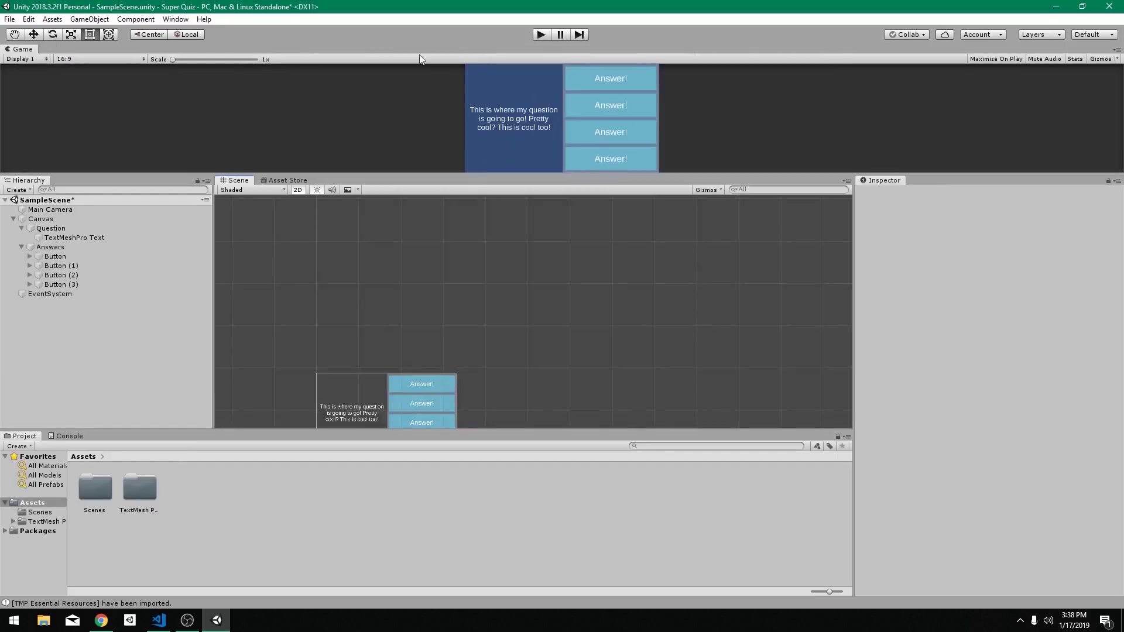
pyautogui.moveTo(420, 174); pyautogui.dragTo(420, 284)
pyautogui.click(37, 373)
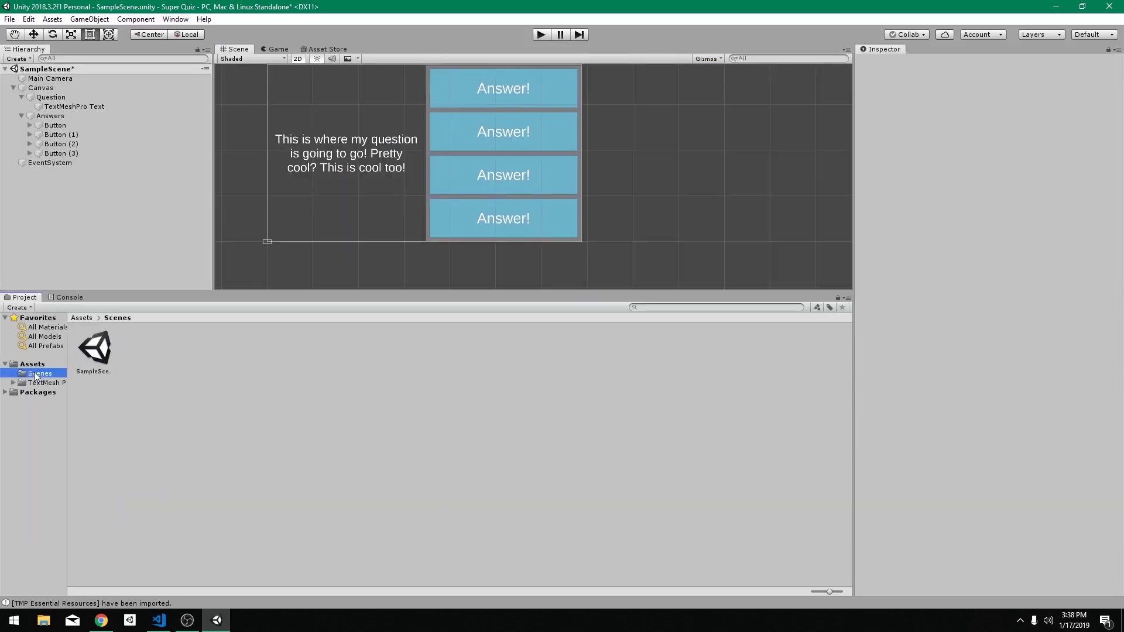
pyautogui.moveTo(252, 256); pyautogui.dragTo(344, 271, button='middle')
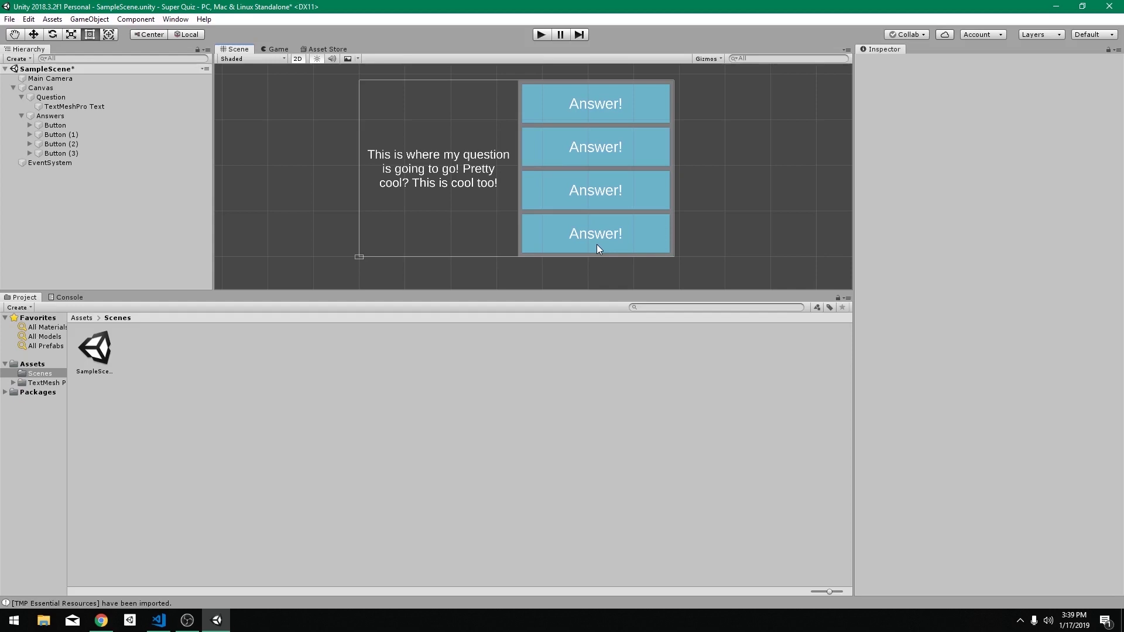
# Create a new folder named Prefab in Assets
pyautogui.rightClick(33, 365)
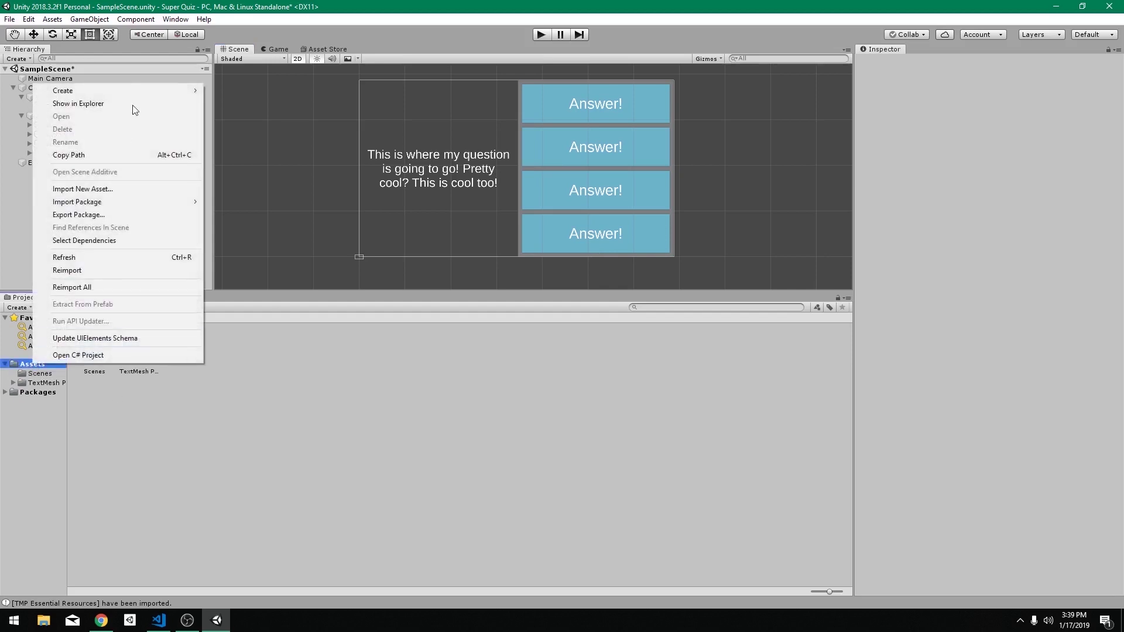
pyautogui.moveTo(118, 90)
pyautogui.click(235, 91)
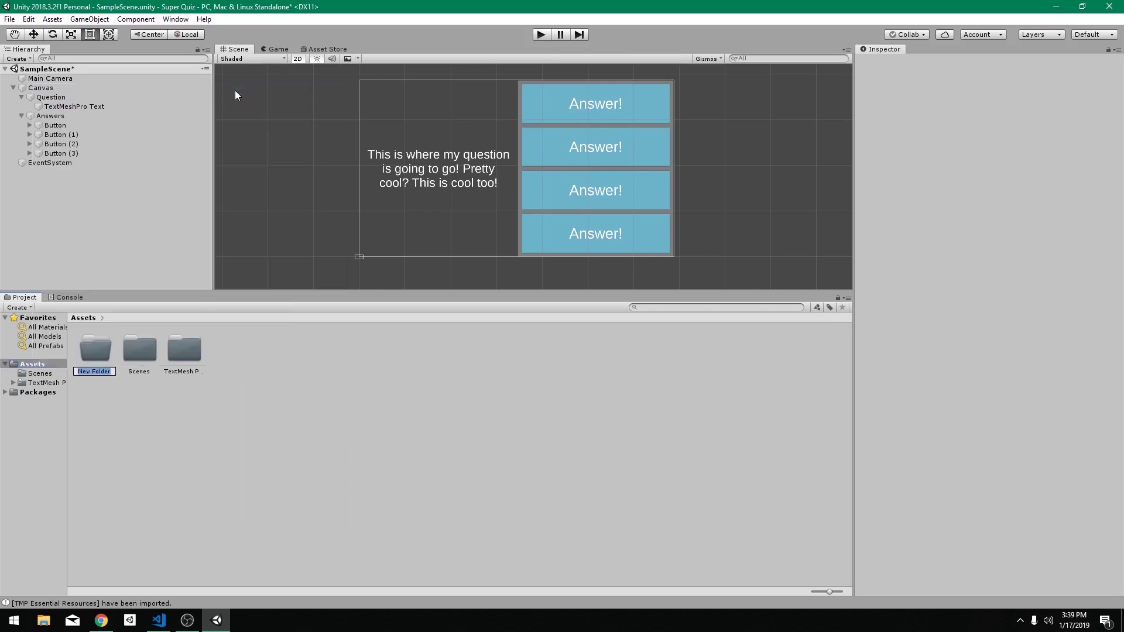
pyautogui.write('Prefab')
pyautogui.press('Return')
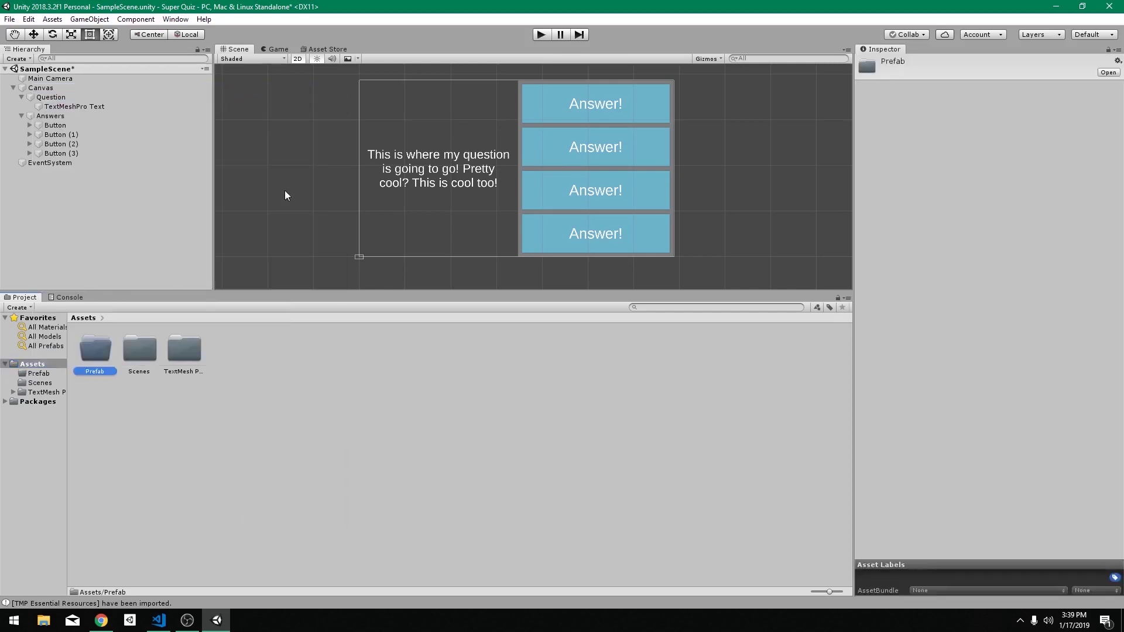
# Rename the first Button to Answer Button and delete Button (1) through (3)
pyautogui.click(61, 125)
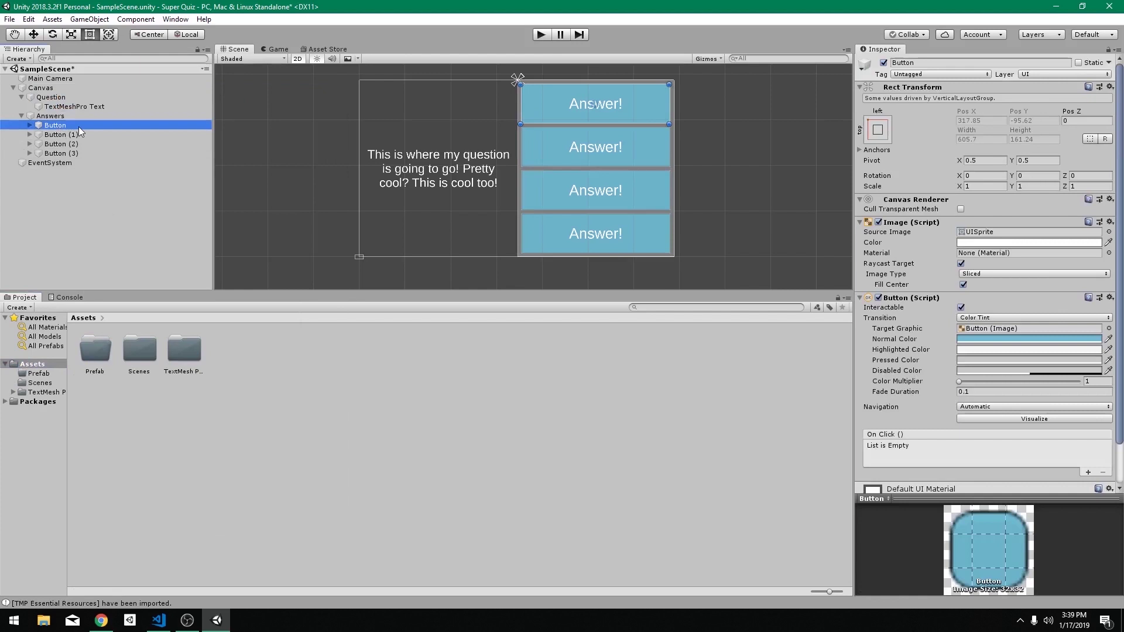
pyautogui.click(79, 126)
pyautogui.write('Answer')
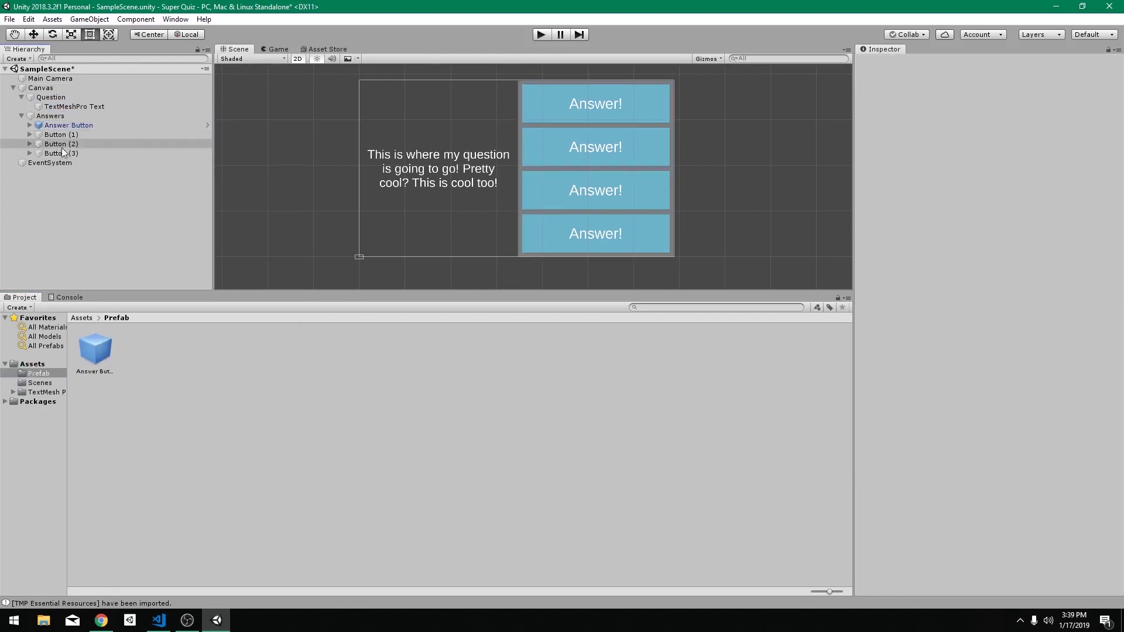
pyautogui.click(61, 135)
pyautogui.keyDown('shift'); pyautogui.click(65, 153); pyautogui.keyUp('shift')
pyautogui.press('Delete')
# Rename the Question's TextMeshPro Text to 'Text Question' and save it as a prefab in Prefab
pyautogui.click(46, 98)
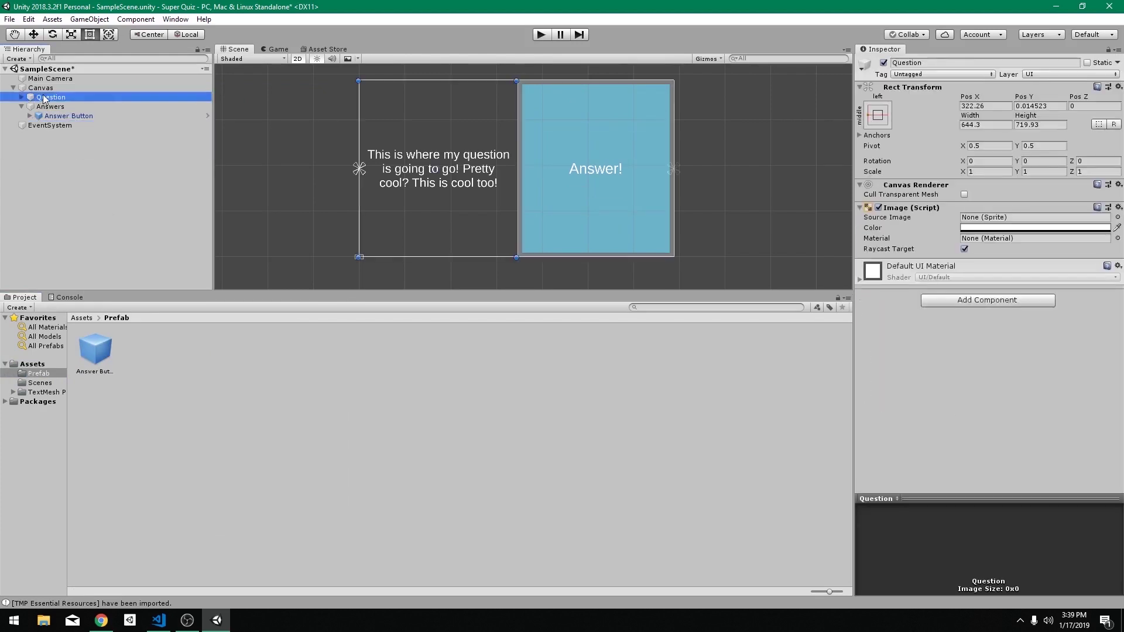
pyautogui.click(21, 97)
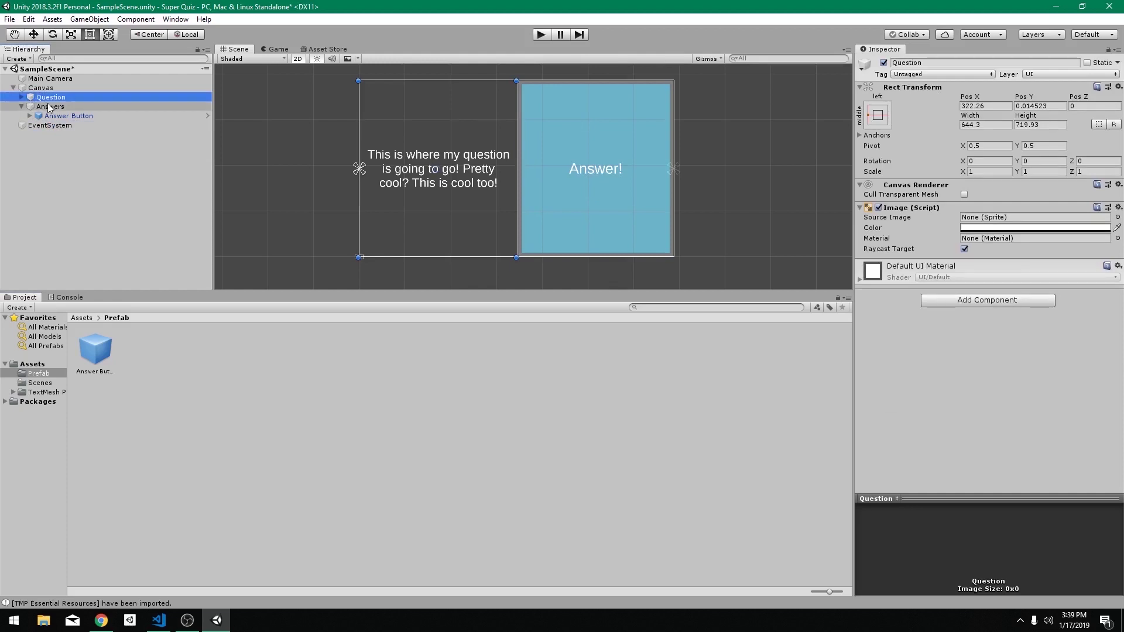
pyautogui.click(21, 97)
pyautogui.click(21, 97)
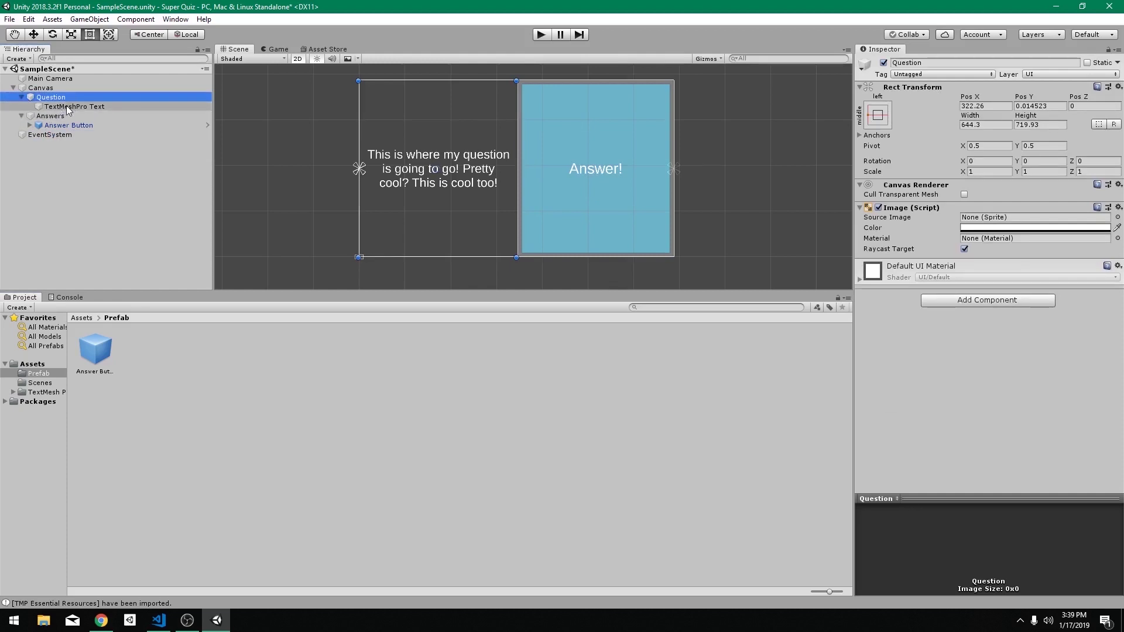
pyautogui.click(66, 107)
pyautogui.click(105, 107)
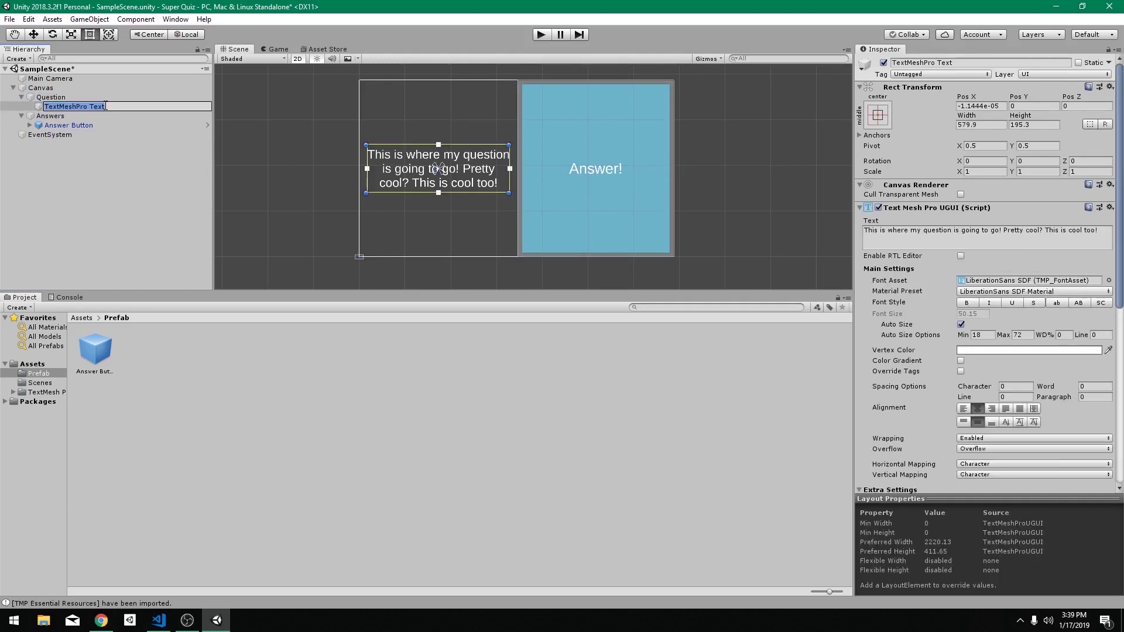
pyautogui.write('Text Question')
pyautogui.press('Return')
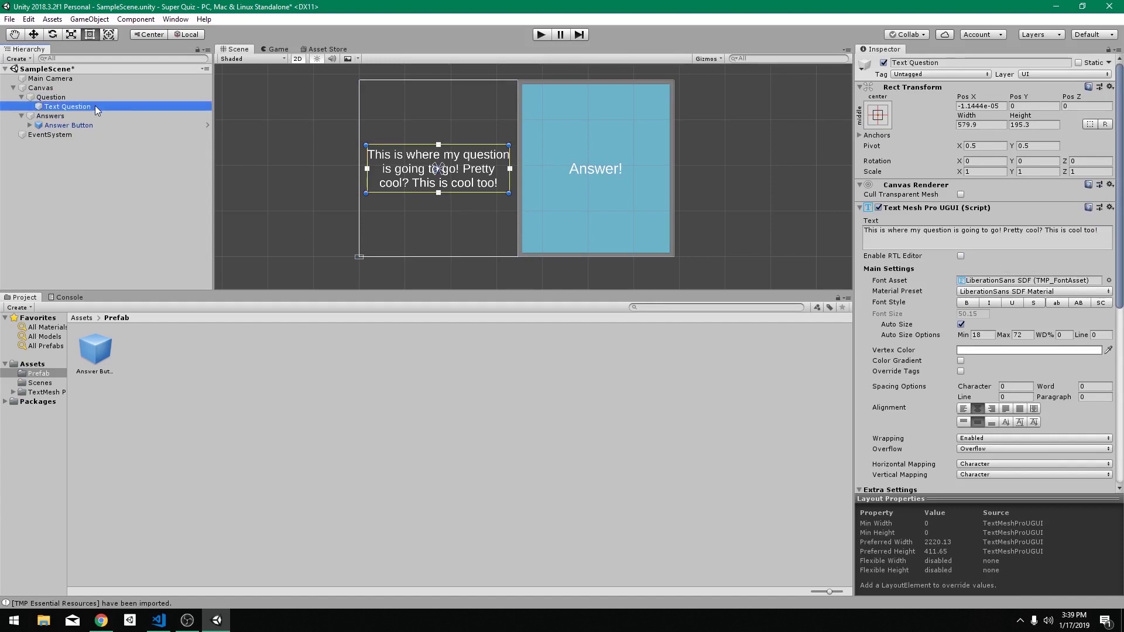
pyautogui.moveTo(95, 105); pyautogui.dragTo(198, 402)
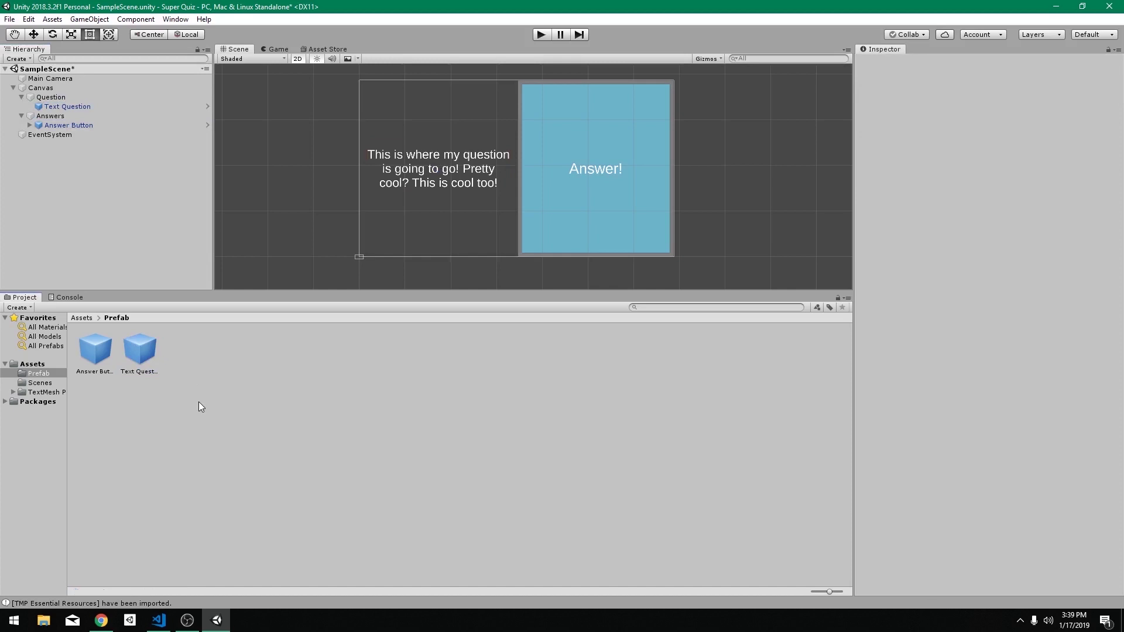